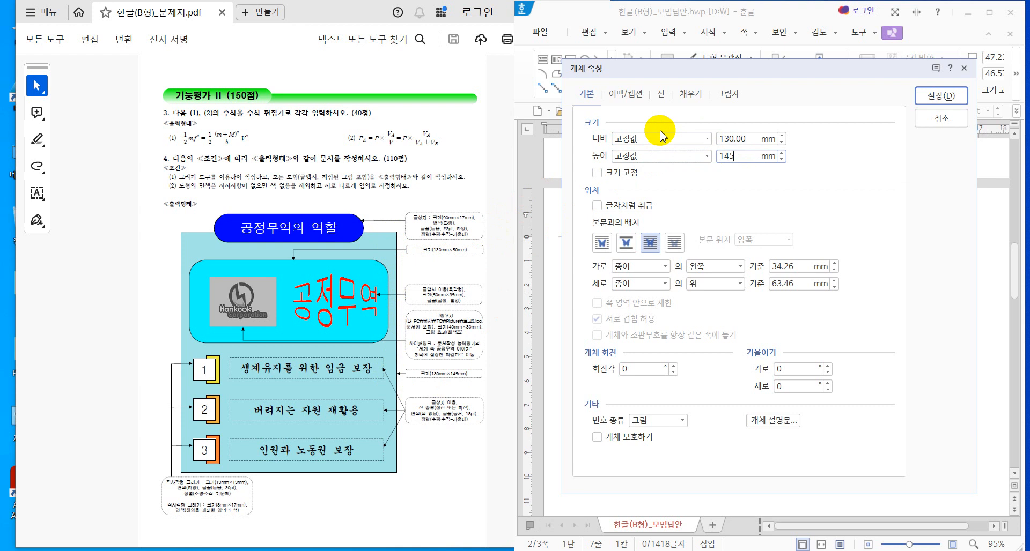
Set the large rectangle's height to 145 mm and apply its 130 × 145 mm size
click(754, 155)
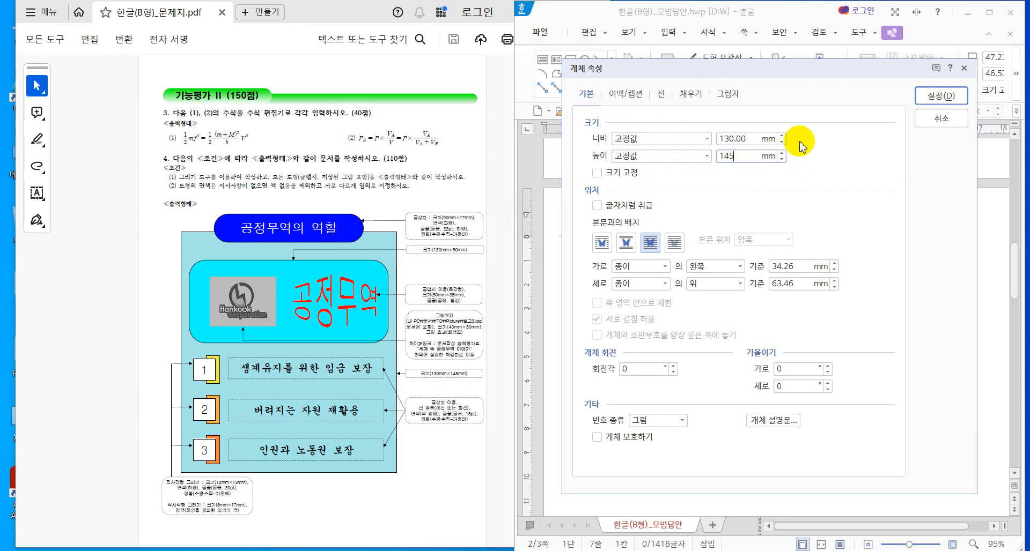
click(929, 98)
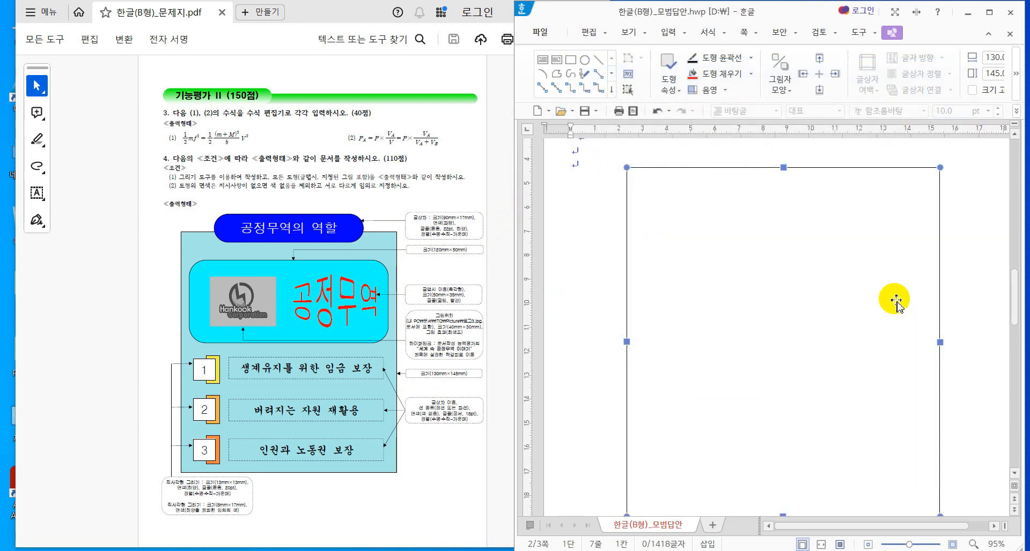
scroll(800, 213, up, 1)
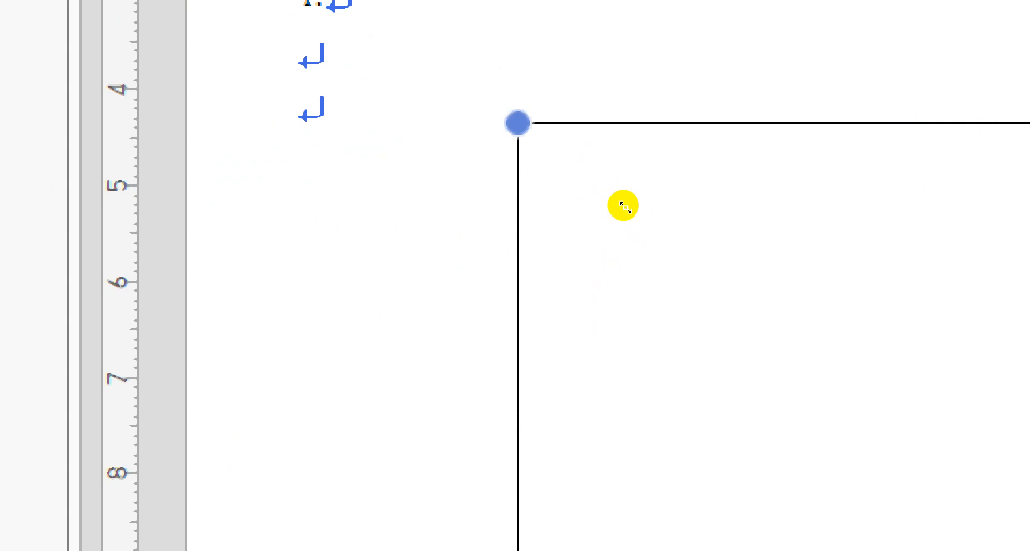
Shrink the large rectangle freehand from its upper-left corner to about 128 × 138 mm
drag(623, 206, 645, 237)
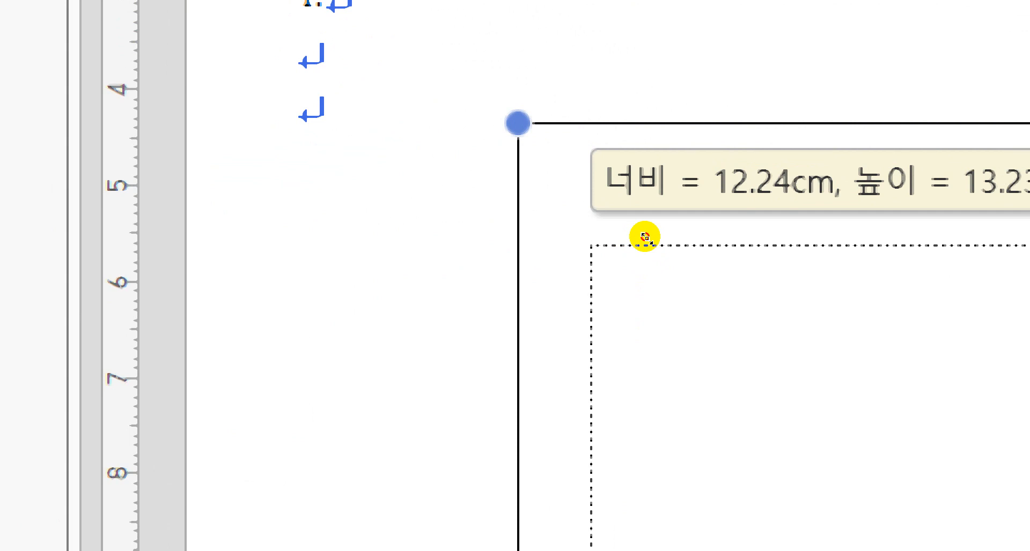
drag(644, 237, 633, 221)
scroll(633, 223, down, 3)
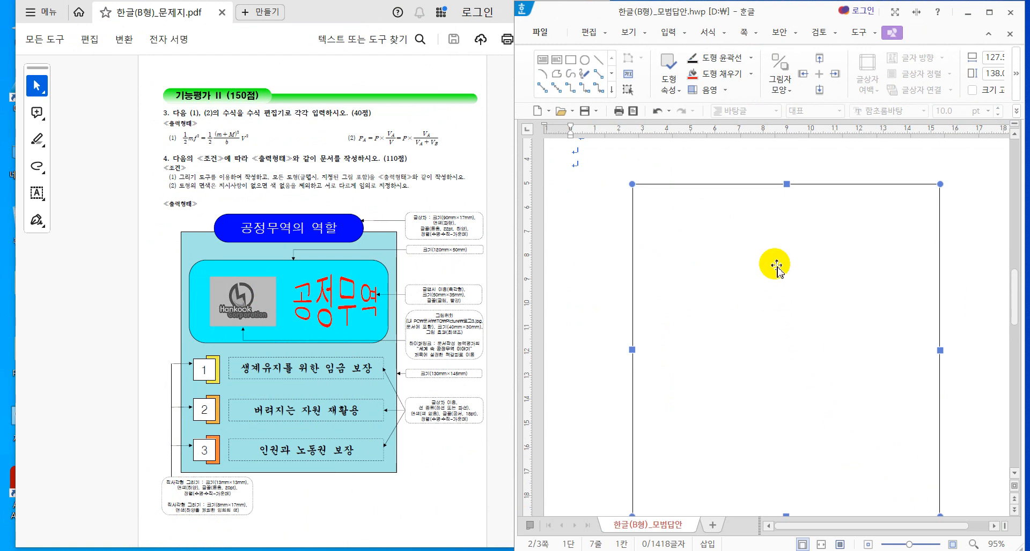
Set the large rectangle's width to 130 mm and height to 145 mm, and lock its size (크기 고정)
double_click(776, 265)
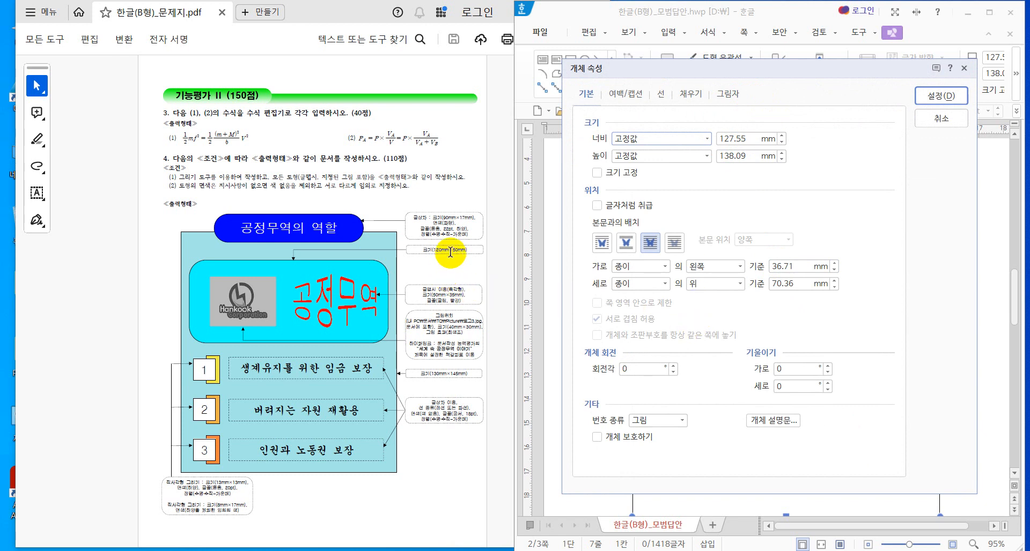
click(782, 142)
click(782, 142)
click(782, 143)
click(783, 142)
click(782, 142)
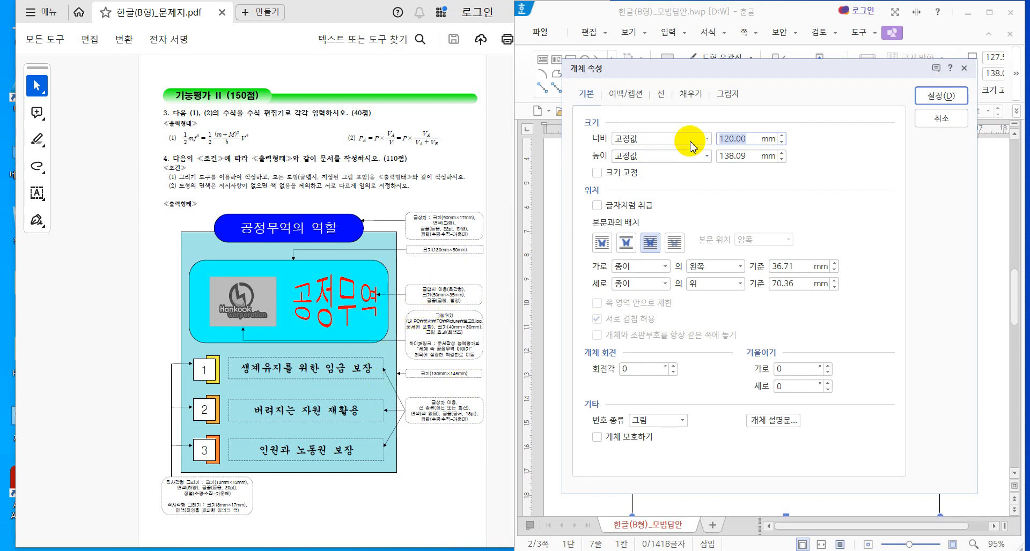
text(130)
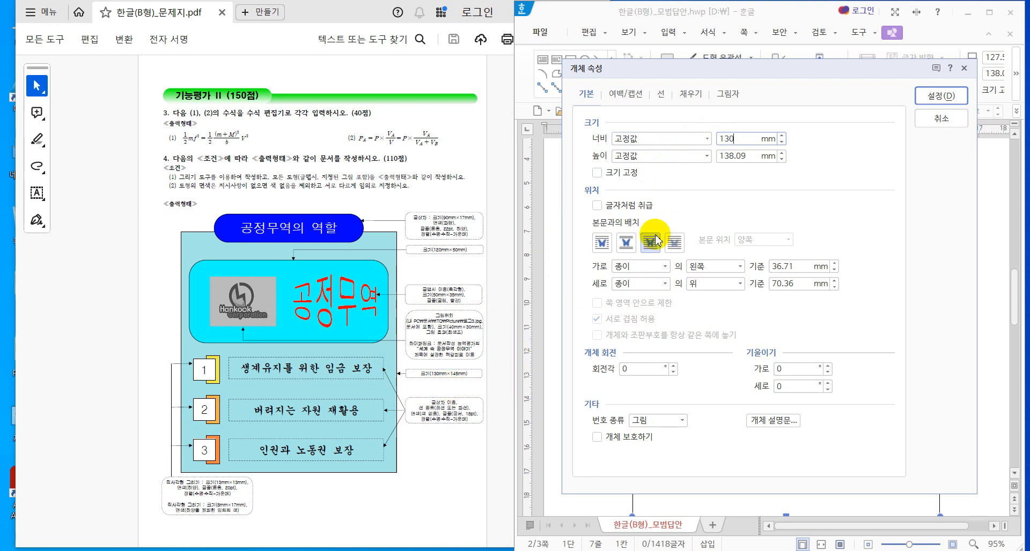
drag(752, 156, 646, 154)
text(145)
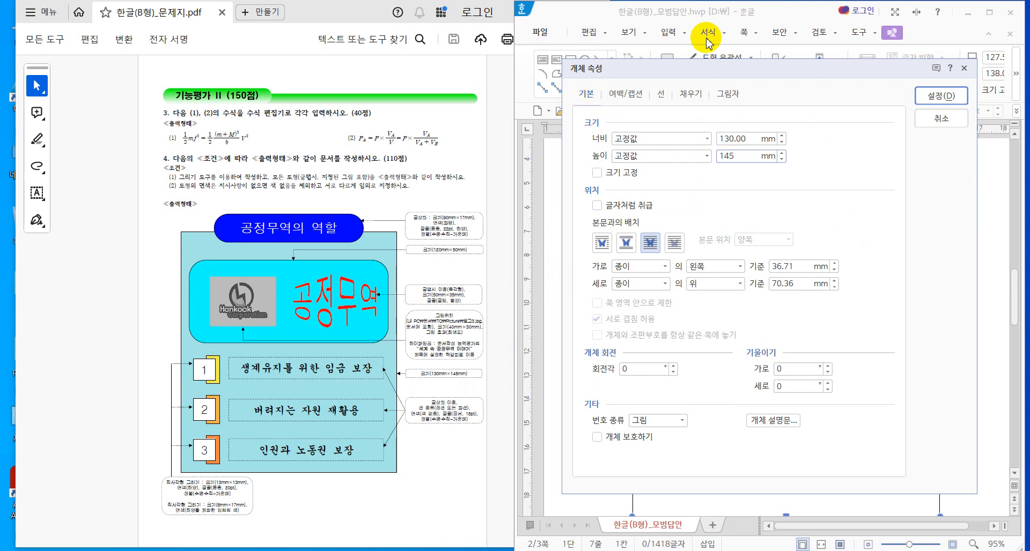
click(596, 174)
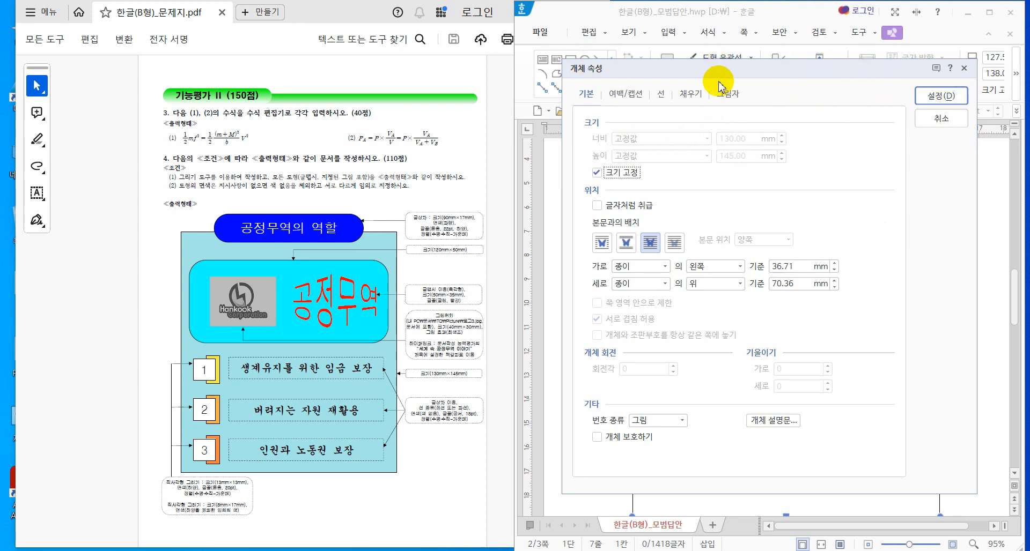
Fill the large rectangle with a light golden-yellow face color and apply its properties
click(693, 95)
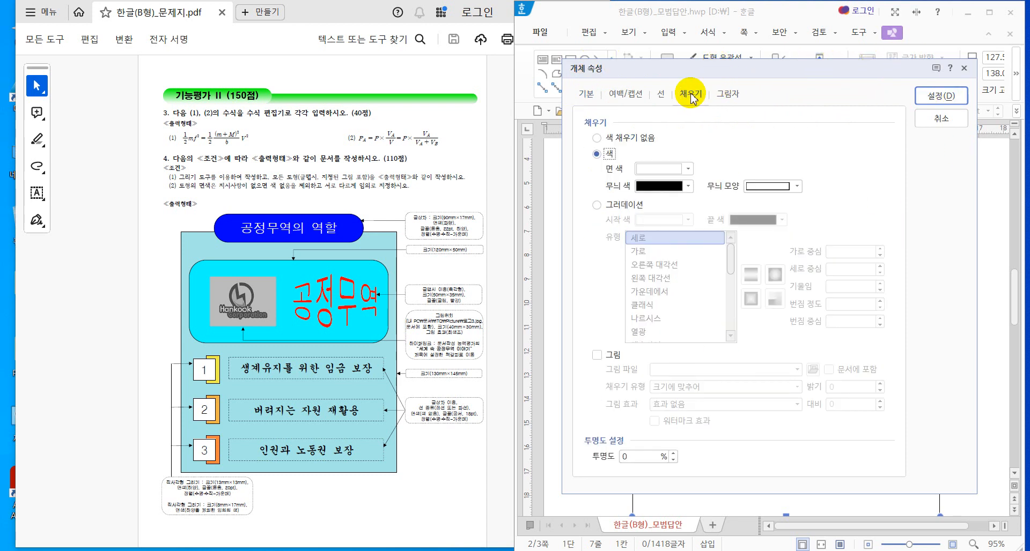
click(688, 170)
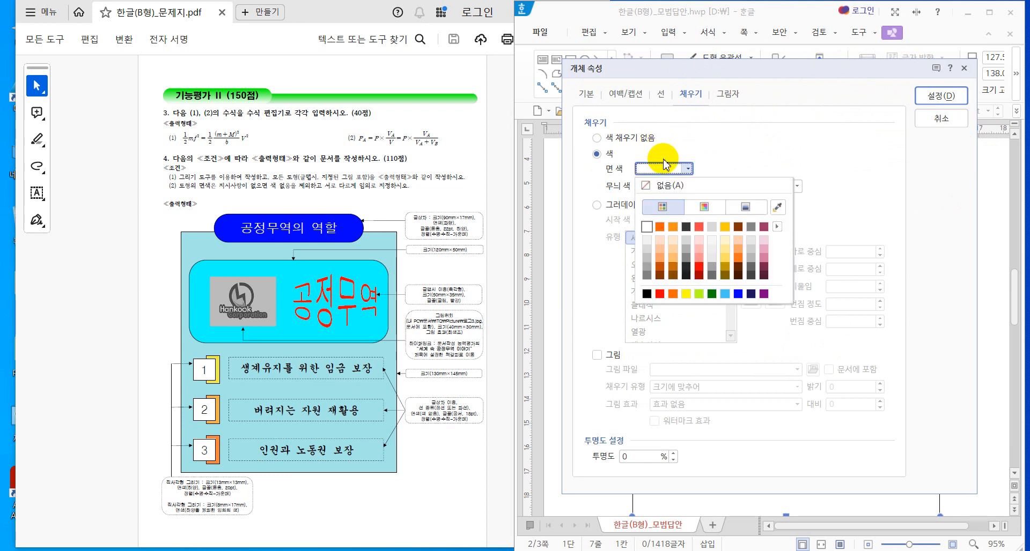
click(725, 258)
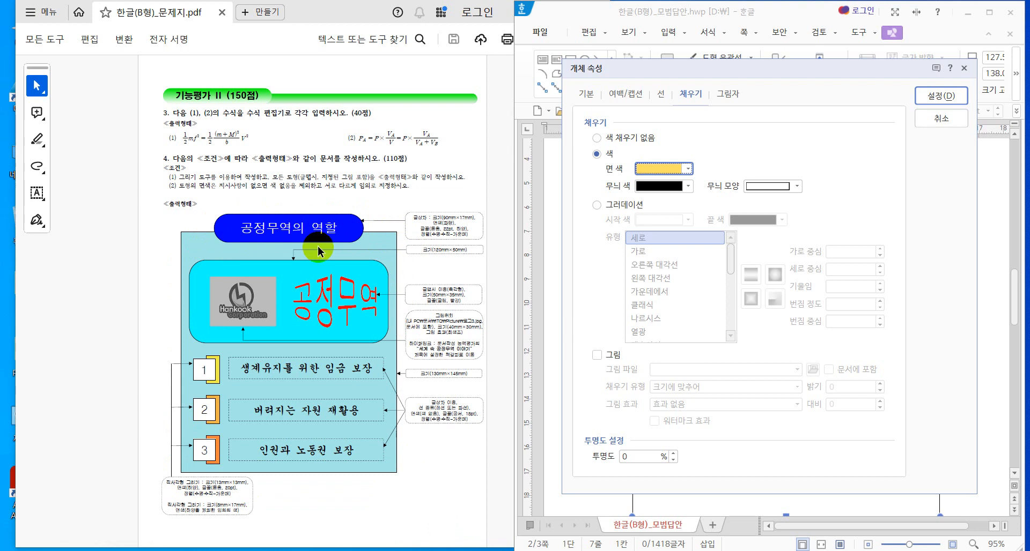
click(935, 96)
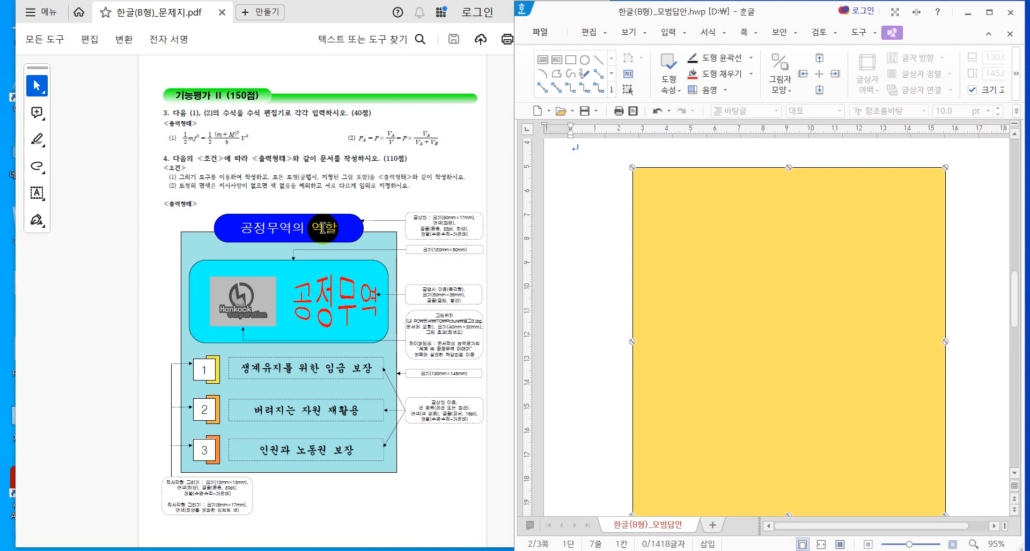
Draw a small rectangle about 32 × 14 mm across the yellow rectangle's upper edge
click(613, 92)
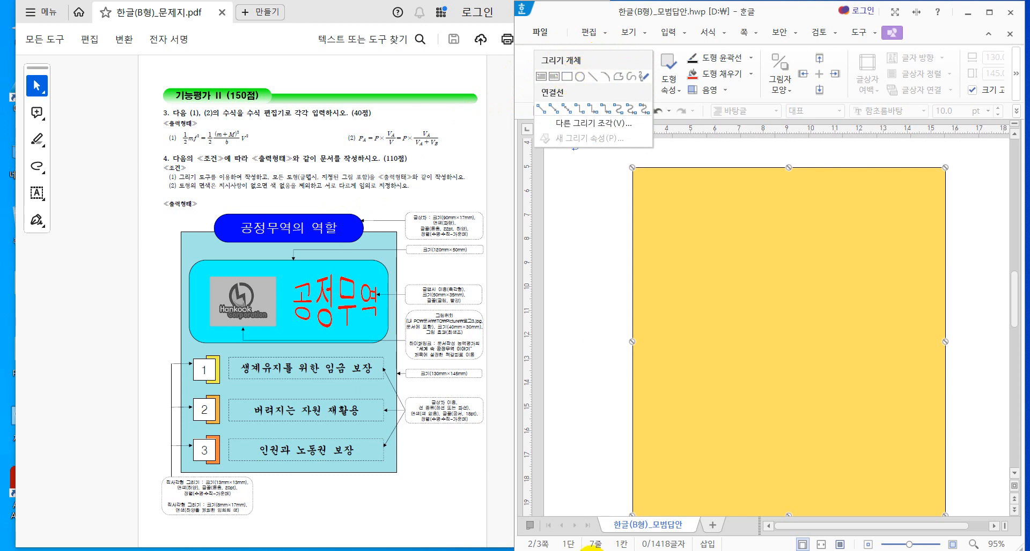
key(Escape)
key(Escape)
click(574, 62)
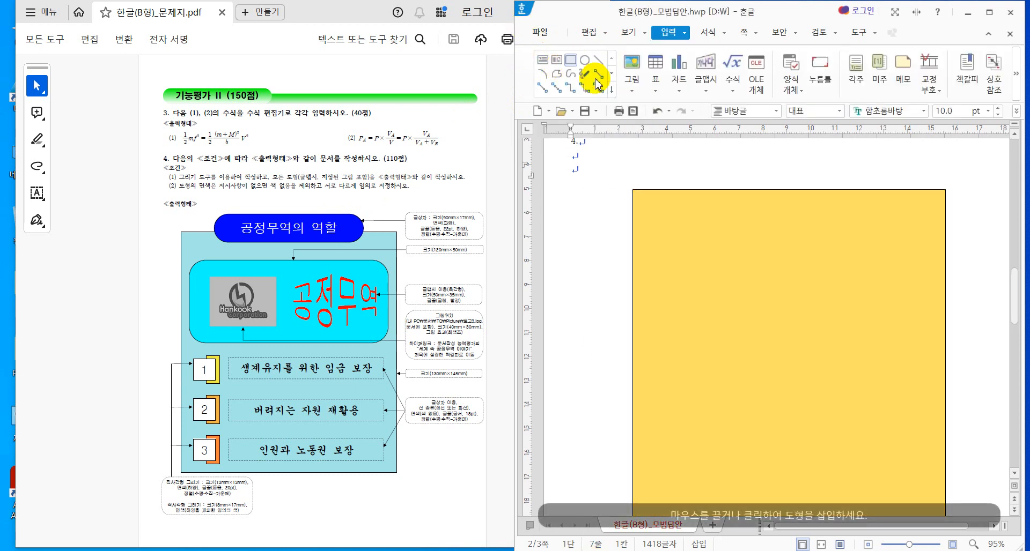
drag(674, 173, 749, 206)
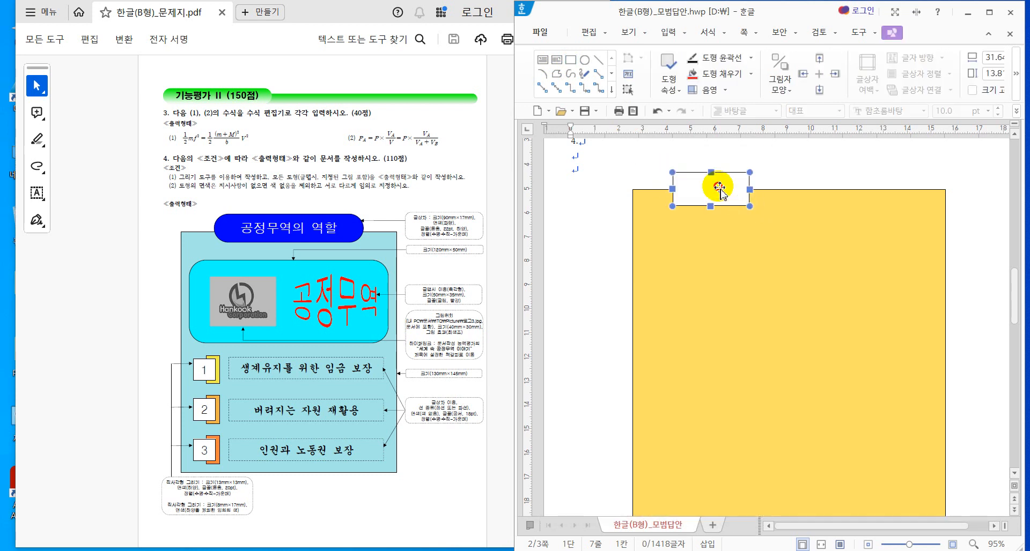
Set the small rectangle's width to 90 mm and height to 17 mm, and lock its size (크기 고정)
double_click(719, 188)
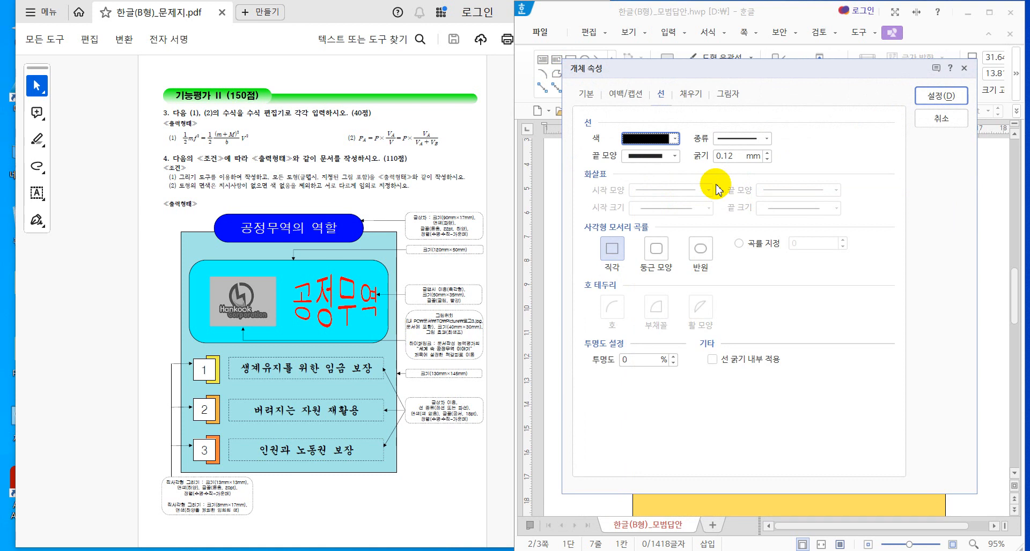
click(586, 96)
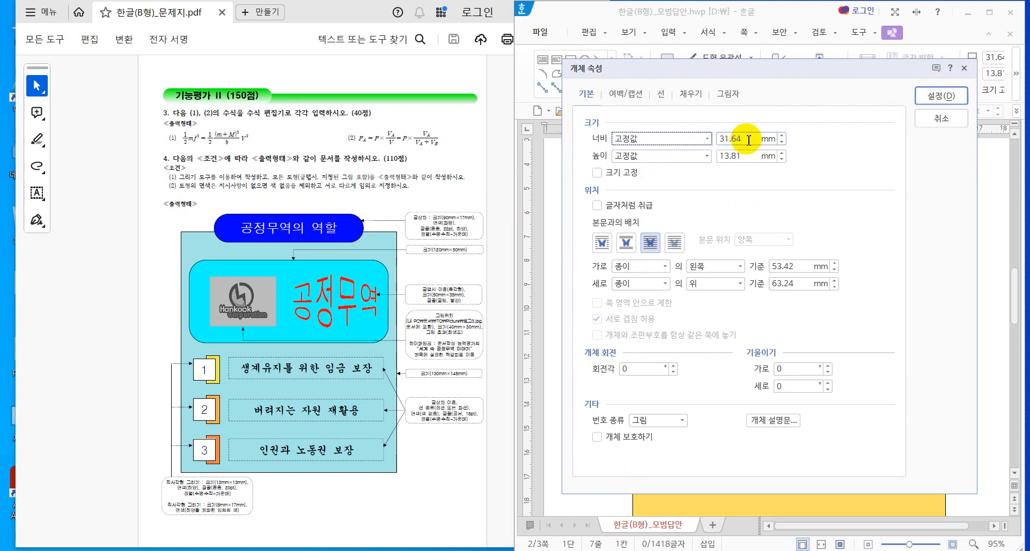
drag(745, 140, 596, 144)
text(9)
key(Tab)
text(1)
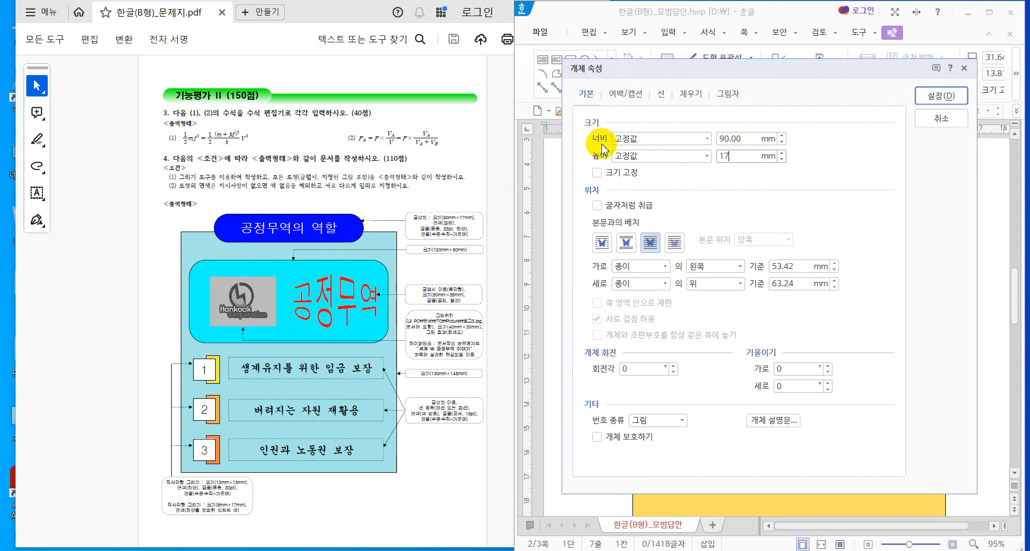
click(597, 173)
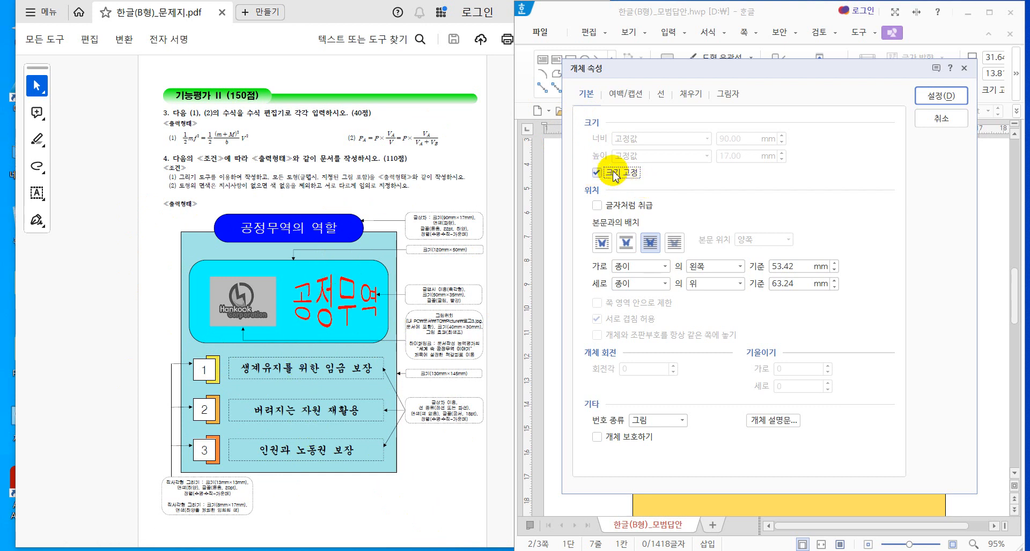
Set the 90 × 17 mm rectangle's face color to blue
click(685, 95)
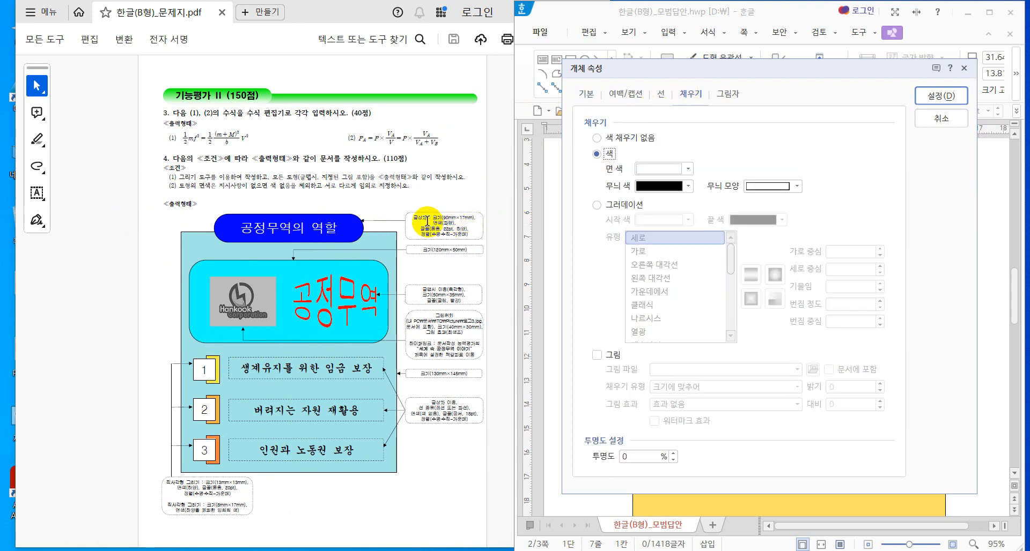
click(691, 97)
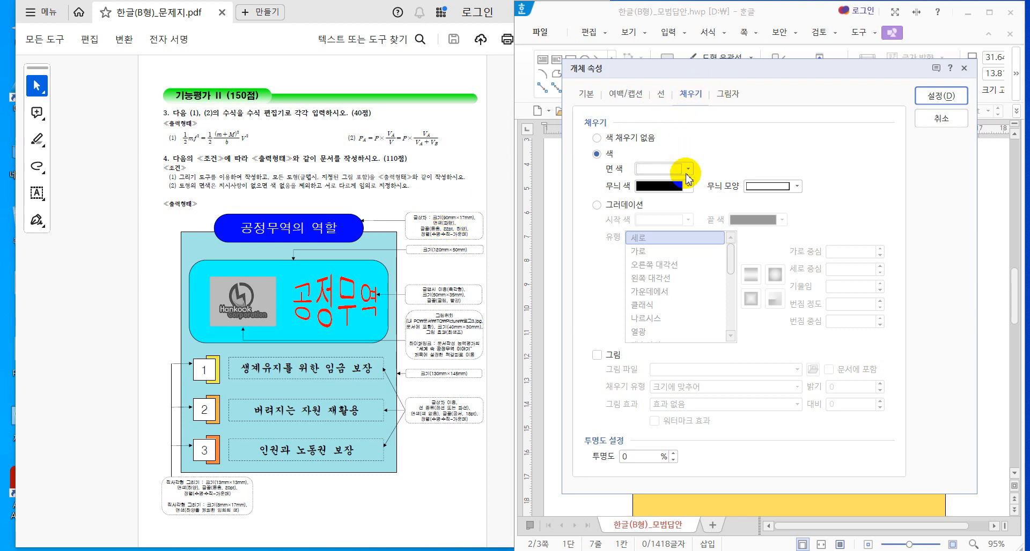
click(687, 170)
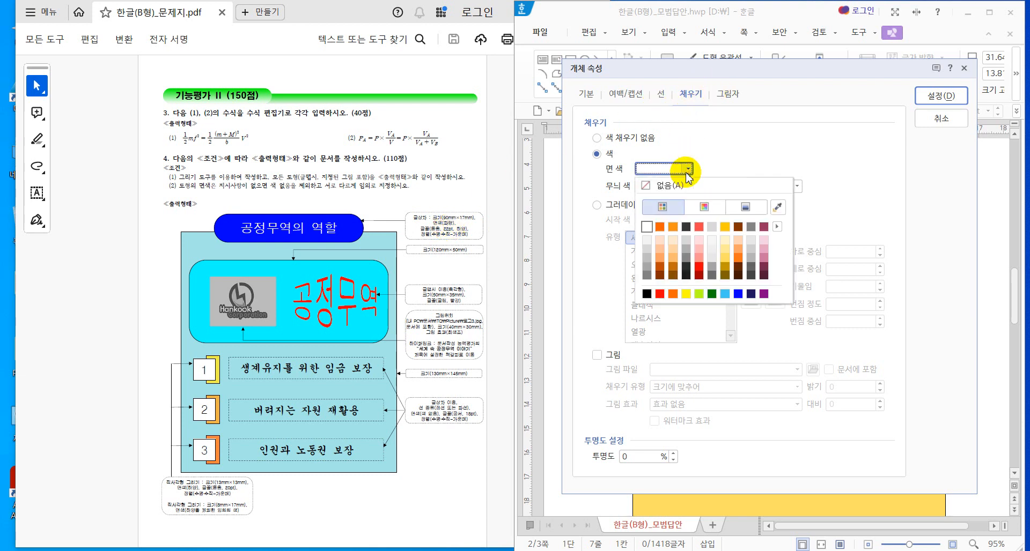
click(739, 294)
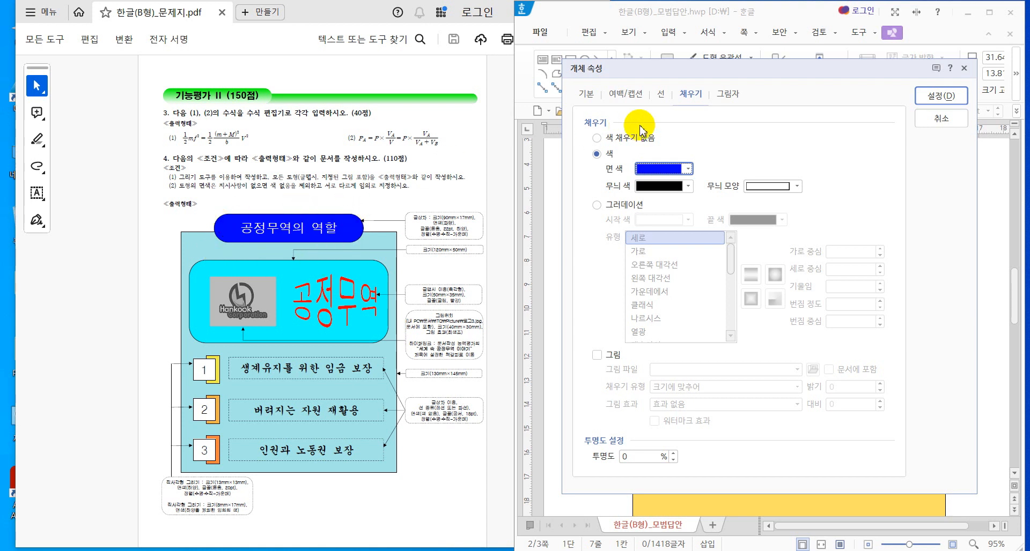
Give the blue rectangle semicircular corners (반원) and apply its properties
click(663, 95)
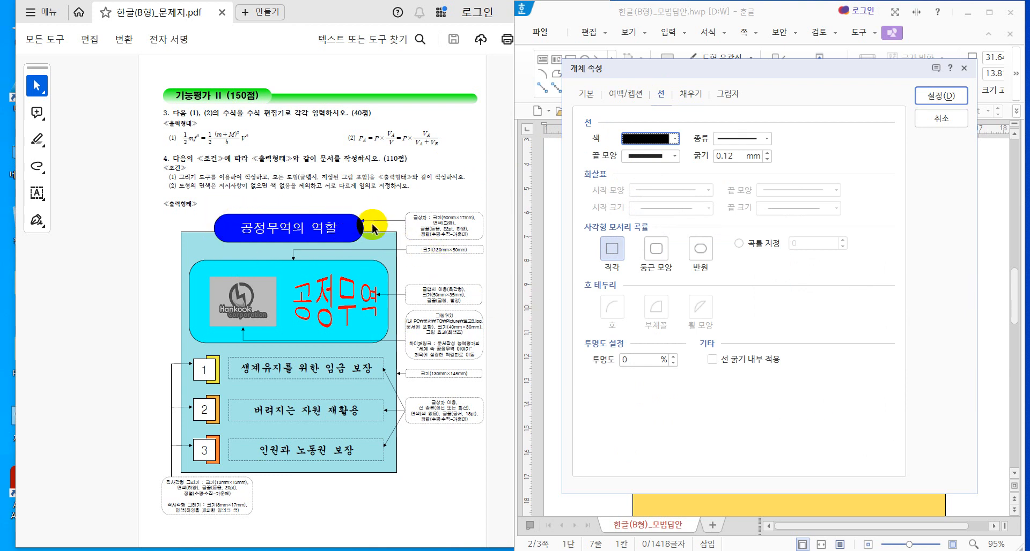
click(699, 250)
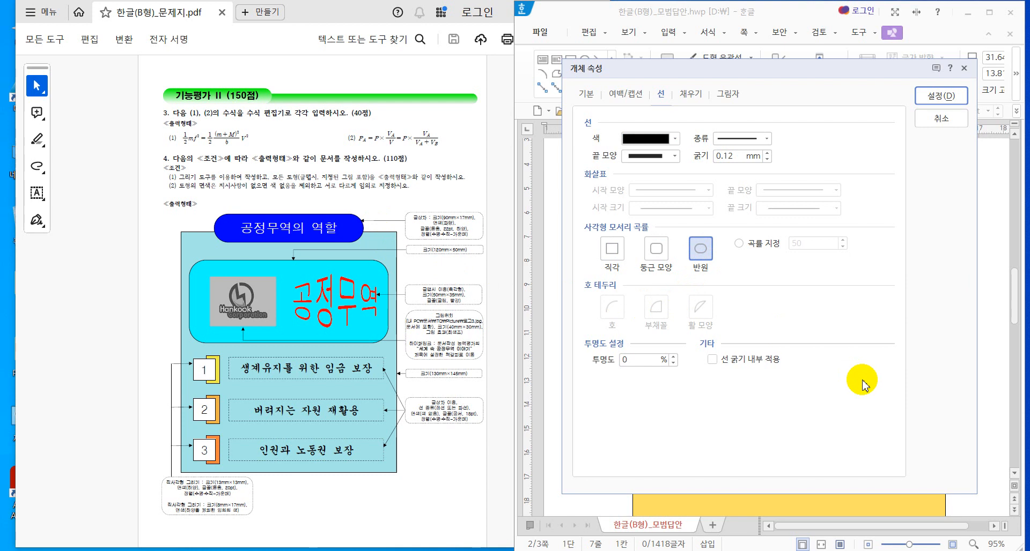
click(933, 97)
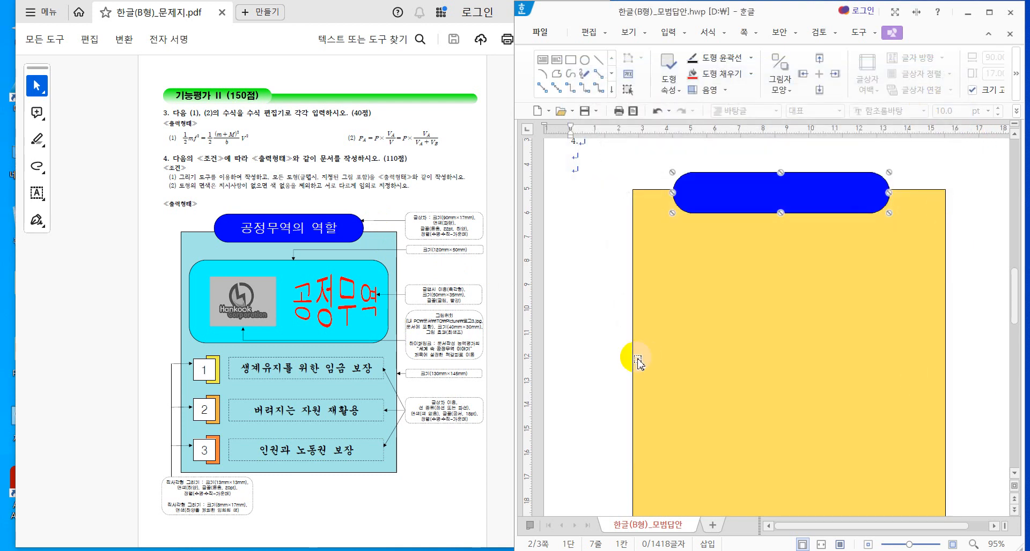
Nudge the blue title shape up and to the right so it sits centered over the yellow rectangle's upper edge
key(Right)
key(Right)
key(Right)
key(Right)
key(Right)
key(Right)
key(Right)
key(Up)
key(Up)
key(Up)
key(Up)
key(Up)
key(Up)
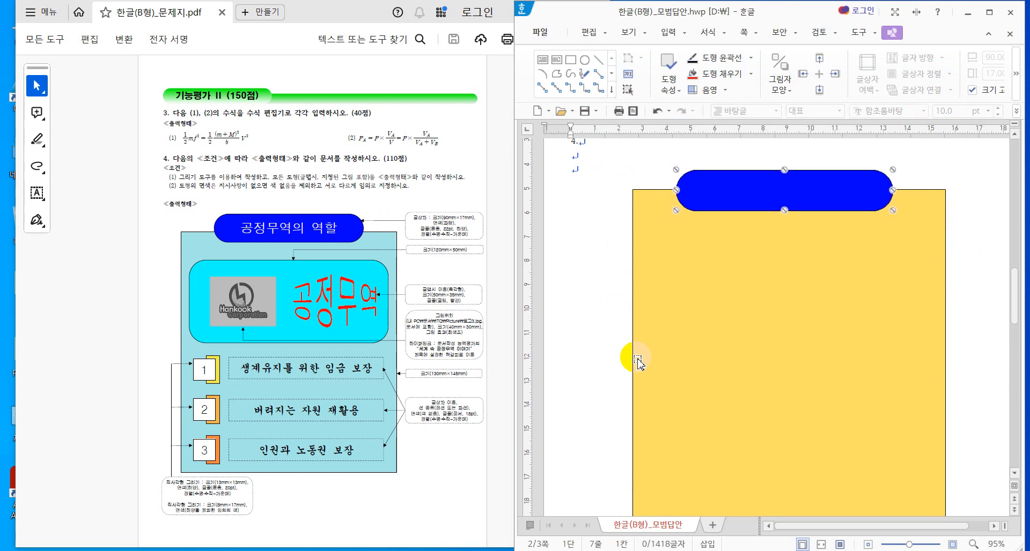
key(Up)
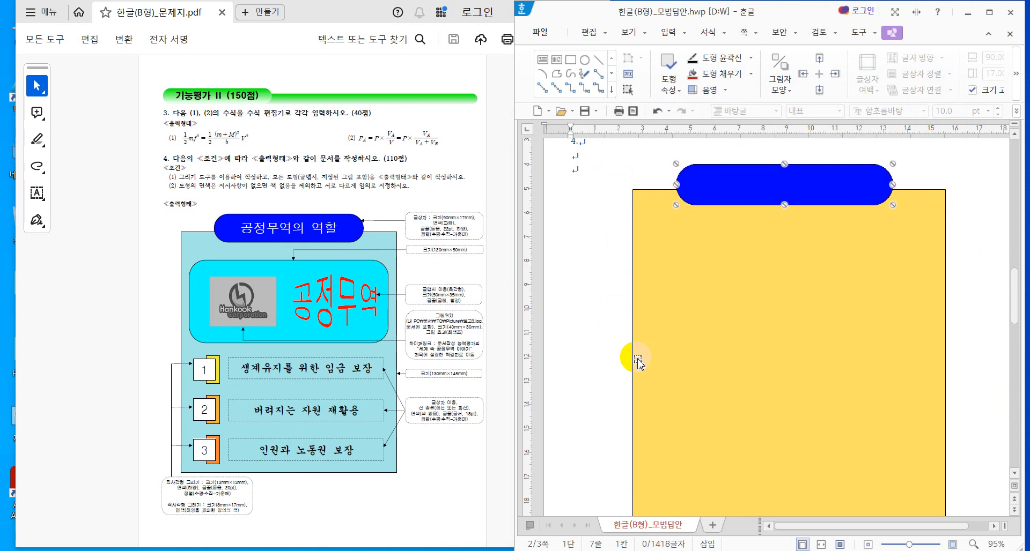
key(Right)
key(Right)
key(Right)
key(Right)
key(Right)
key(Right)
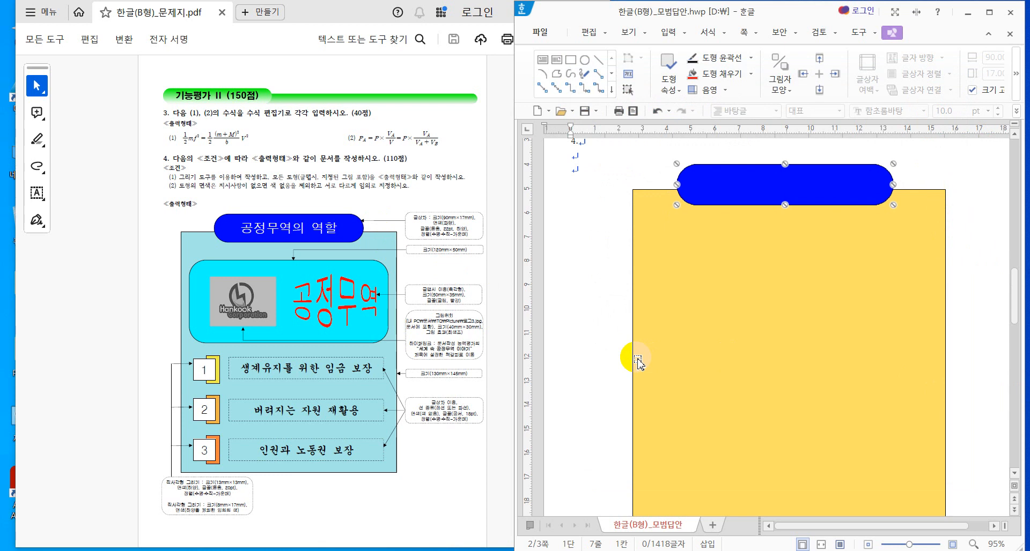
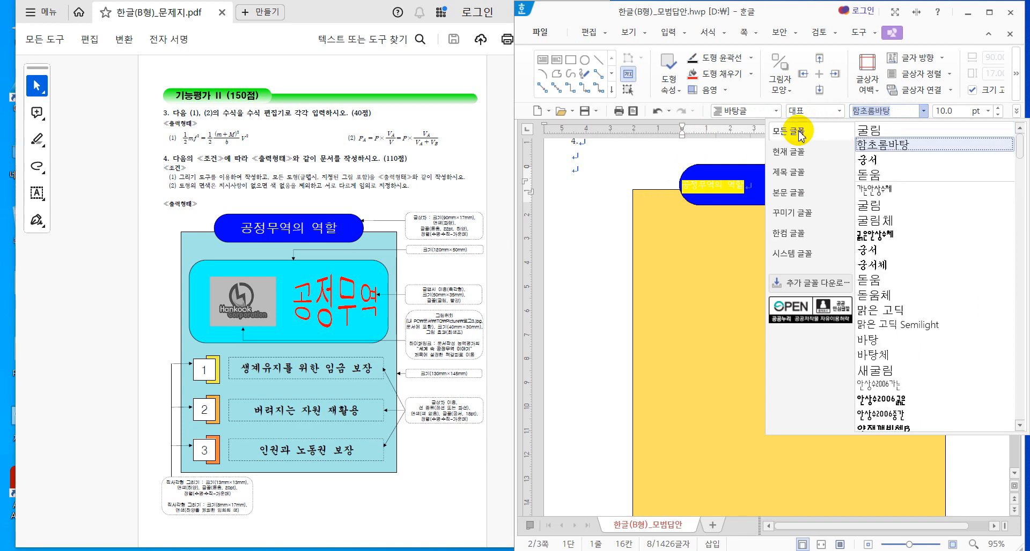
Format the title text 공정무역의 역할 in the 돋움 font at 22 pt
click(867, 174)
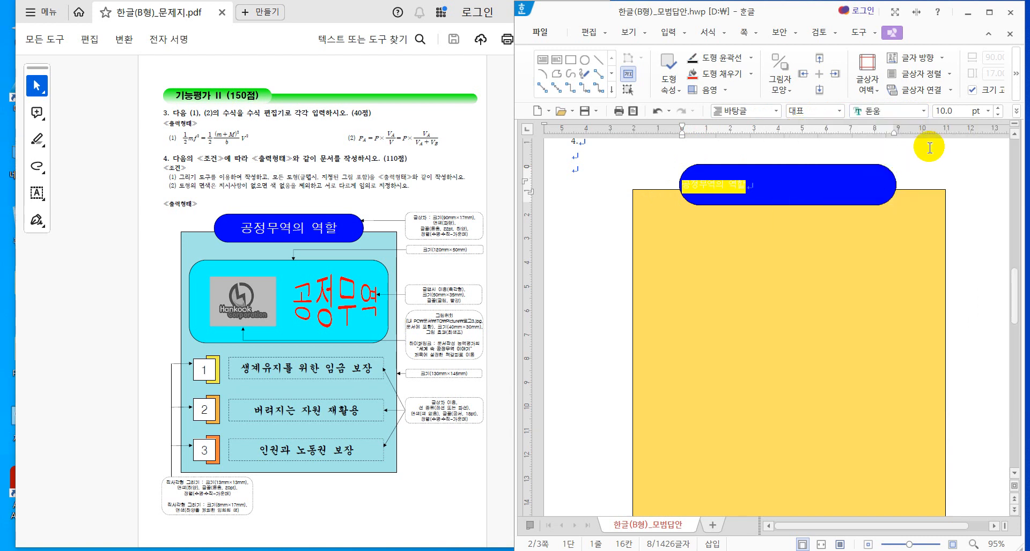
click(1000, 108)
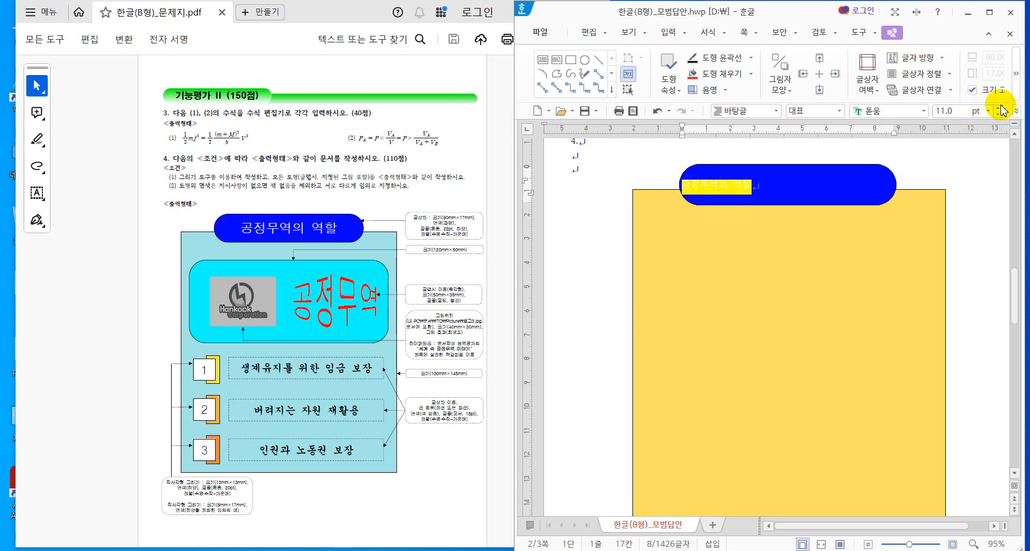
click(960, 112)
key(Return)
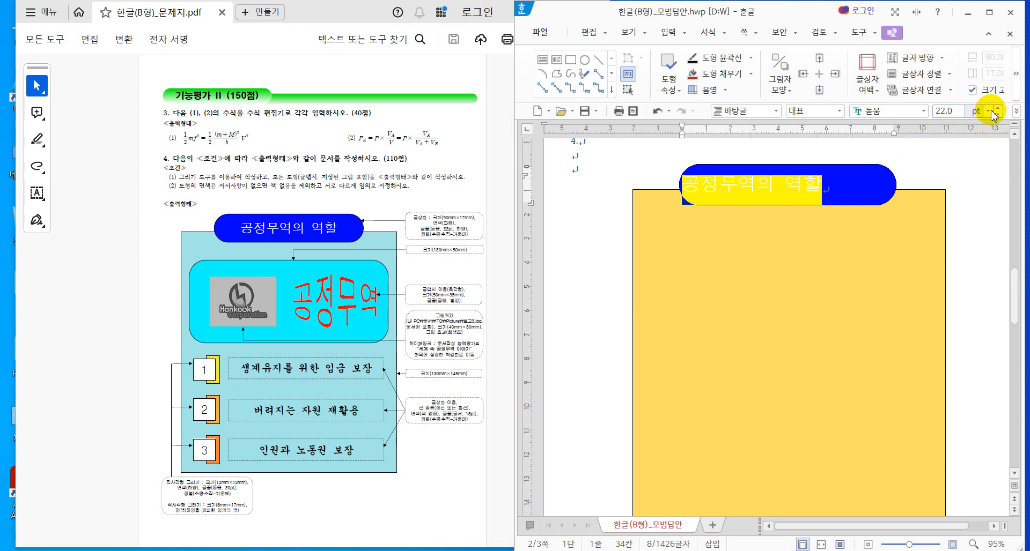
Set the font color of the selected title text 공정무역의 역할 to white
click(1016, 111)
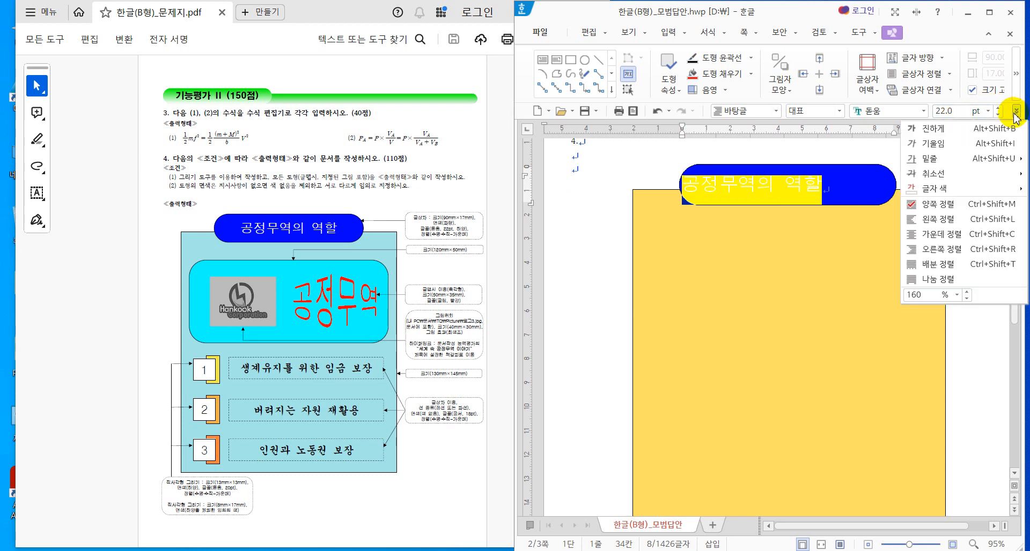
click(988, 13)
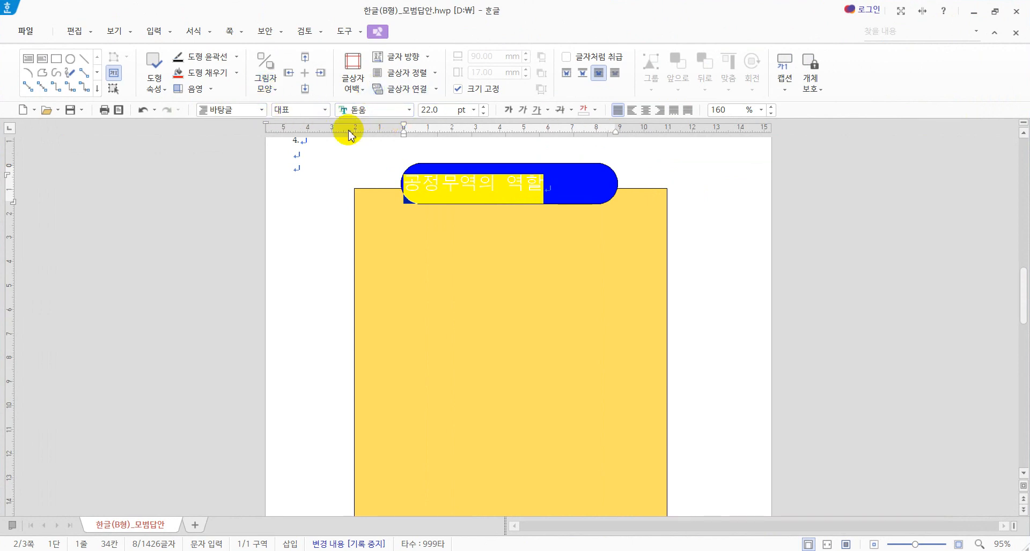
click(594, 110)
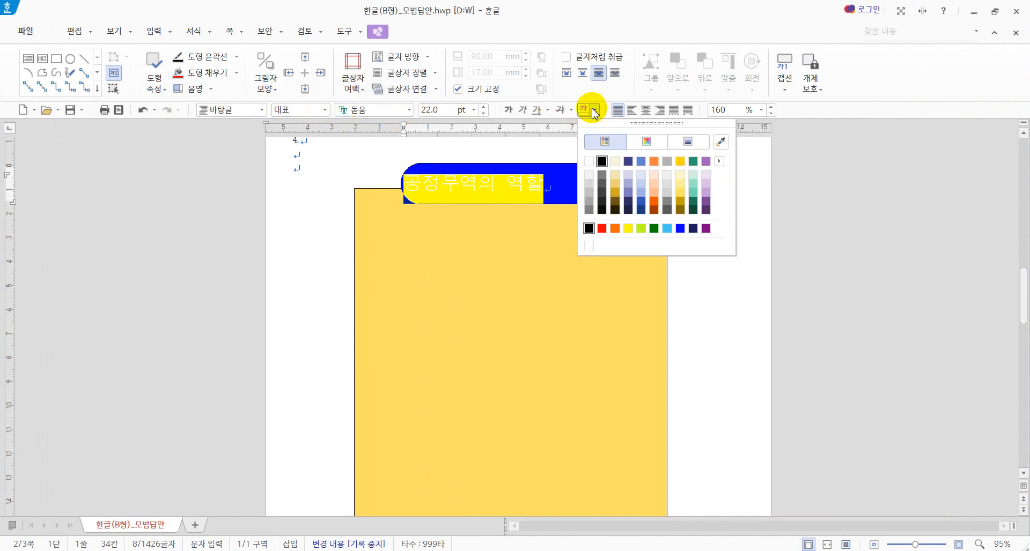
click(589, 162)
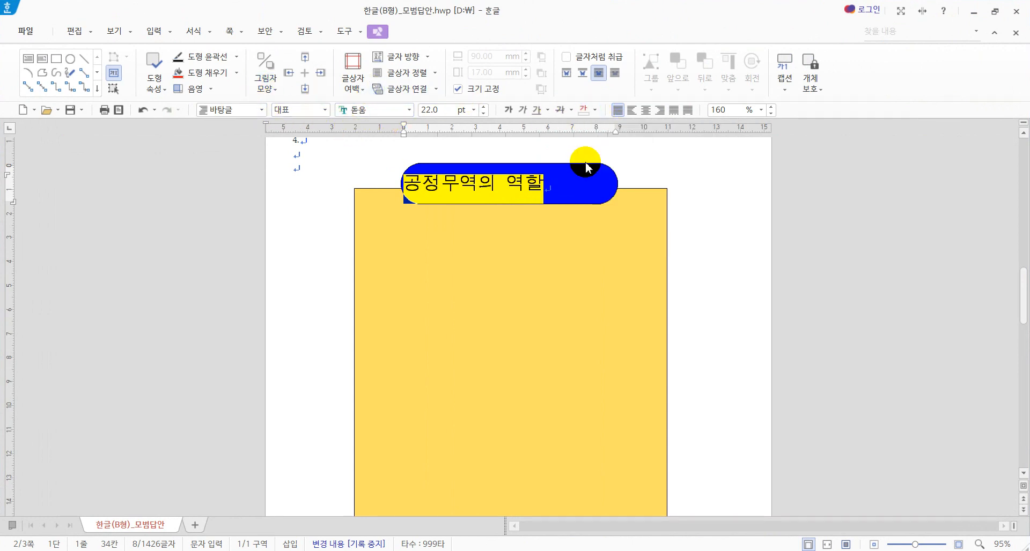
Center the title text horizontally (가운데 정렬) inside the blue shape
drag(483, 7, 729, 23)
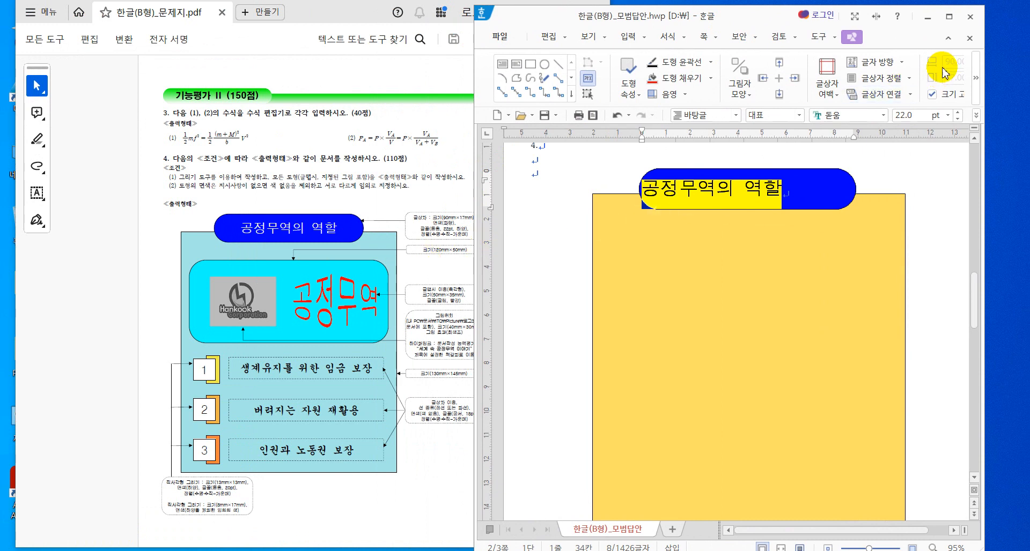
click(949, 17)
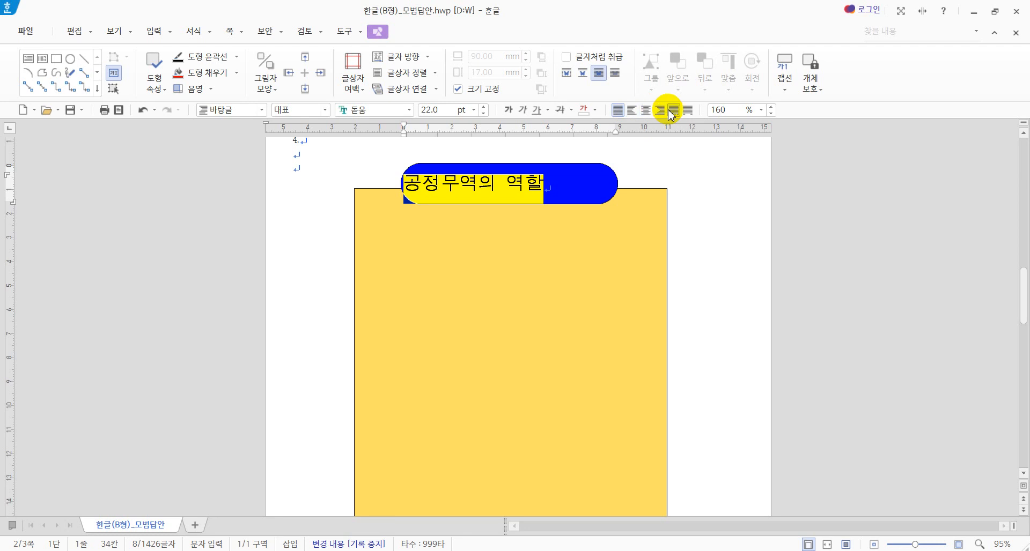
click(646, 110)
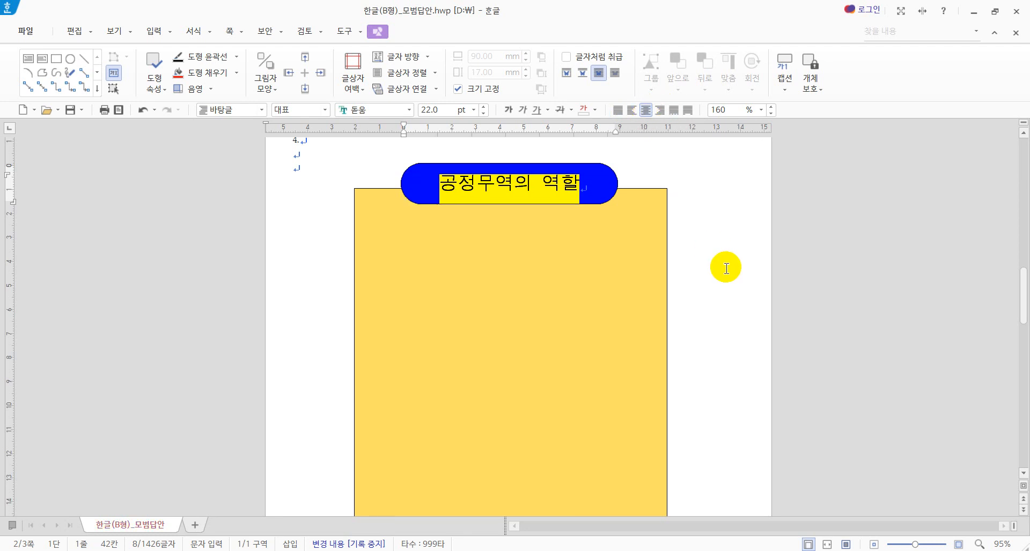
Check the vertical text alignment in the blue title shape's text box properties without changing them
click(588, 170)
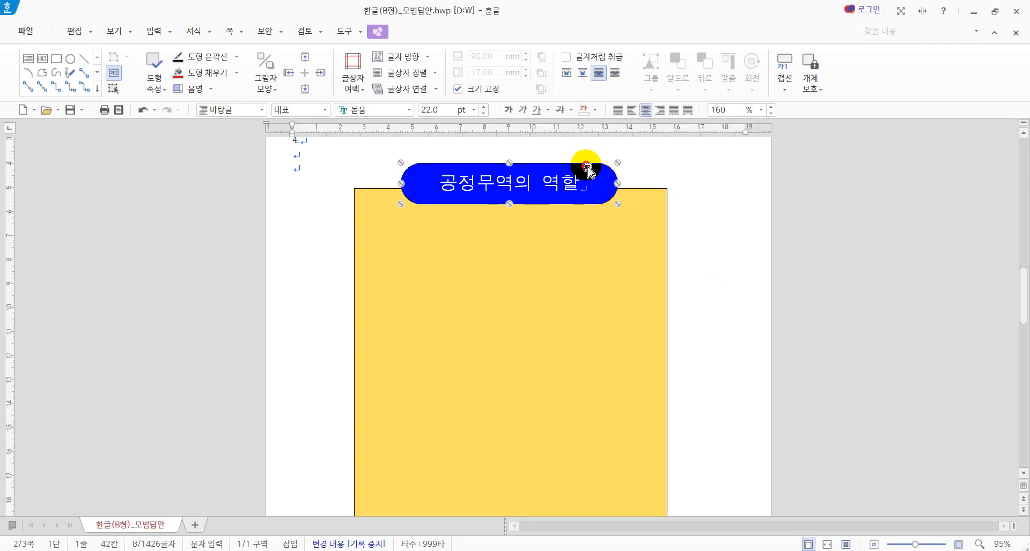
right_click(588, 171)
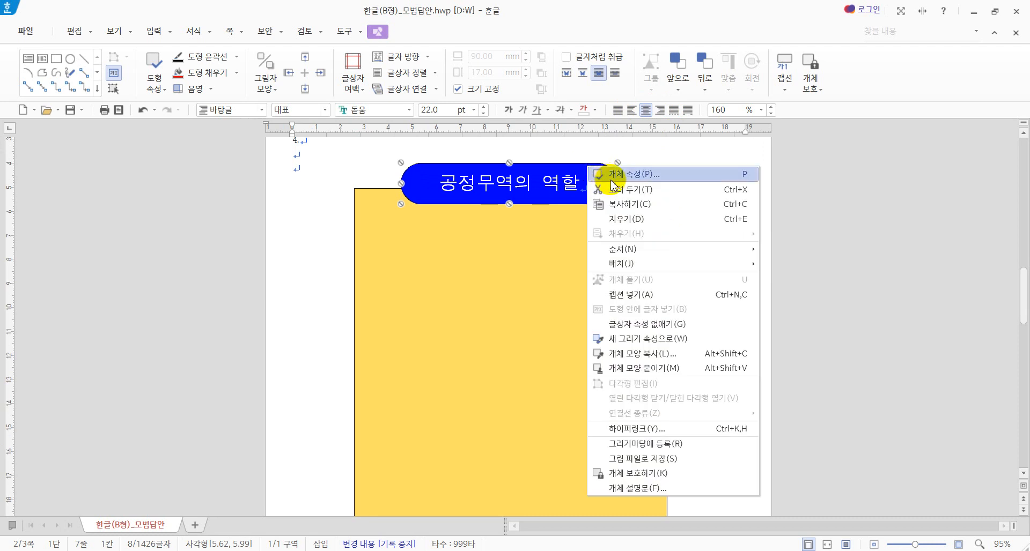
click(601, 172)
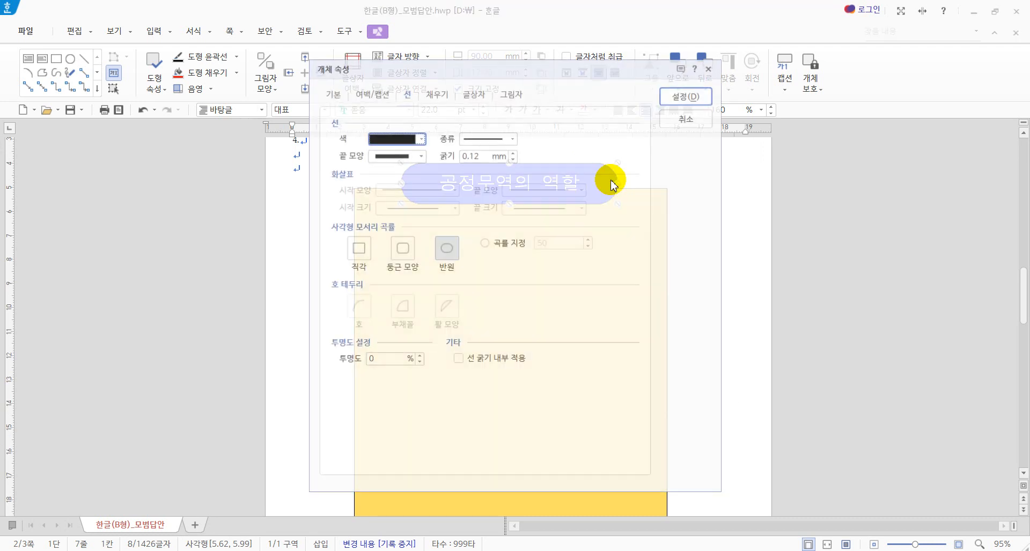
click(474, 94)
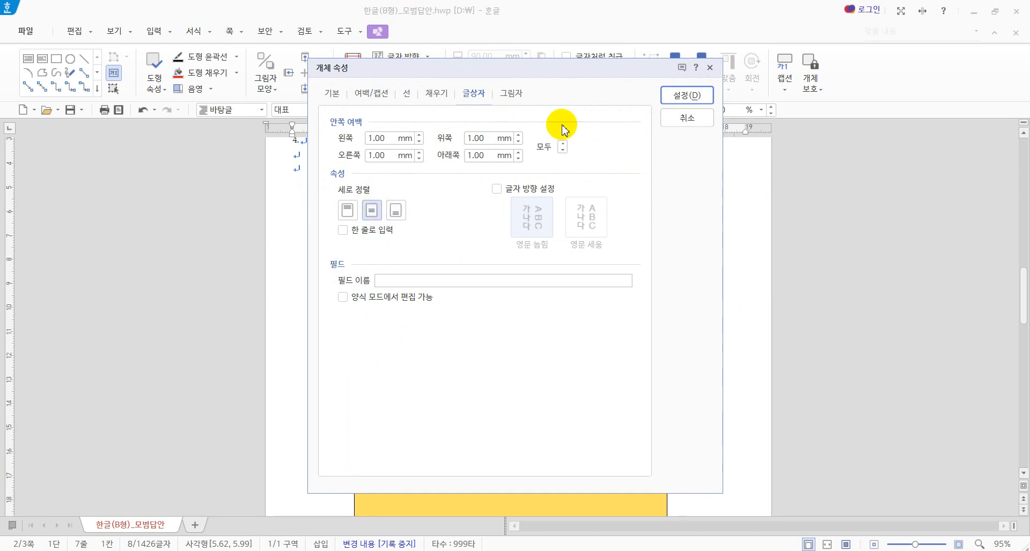
click(689, 118)
Draw a rectangle about 98 × 34 mm on the yellow background, below the blue title shape
drag(616, 11, 737, 14)
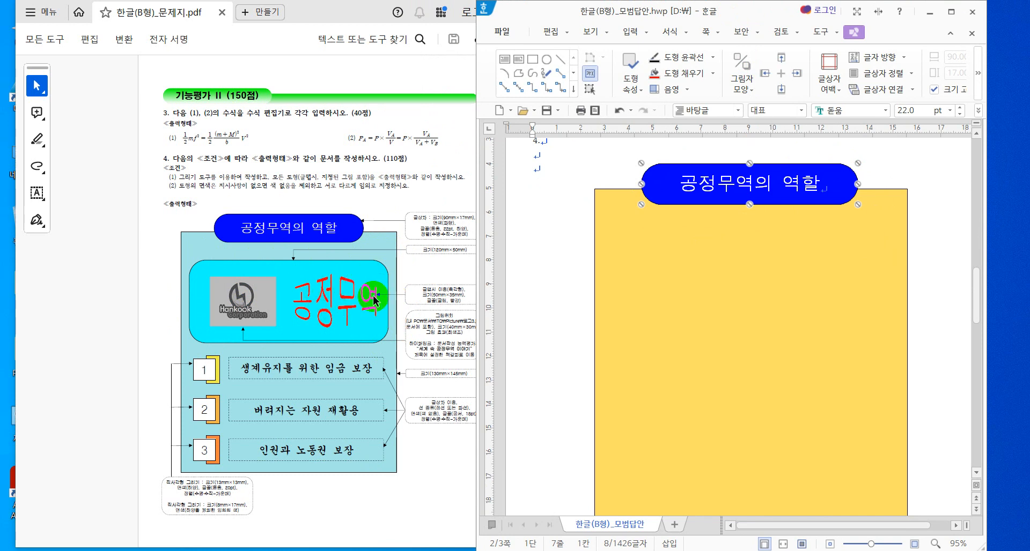
click(533, 59)
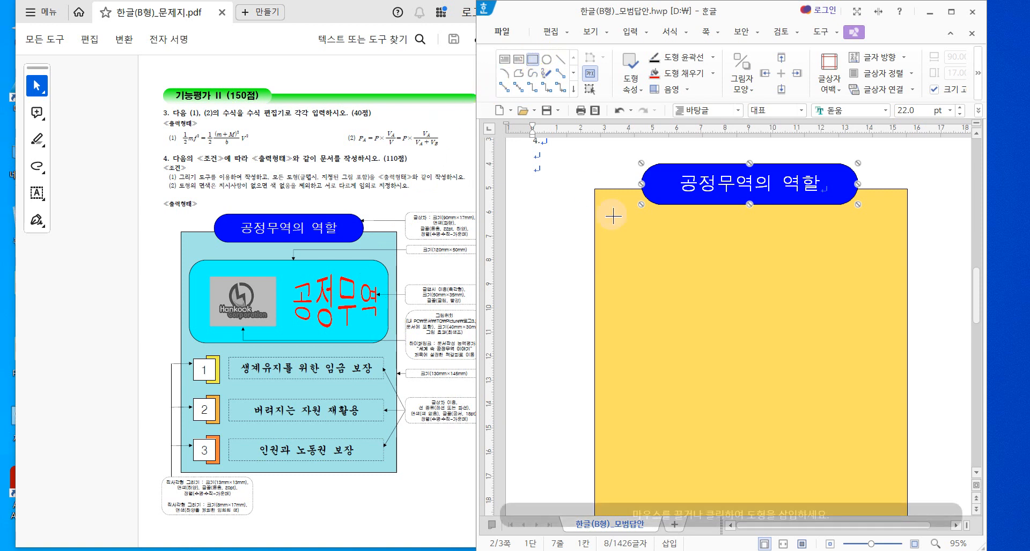
drag(622, 239, 859, 322)
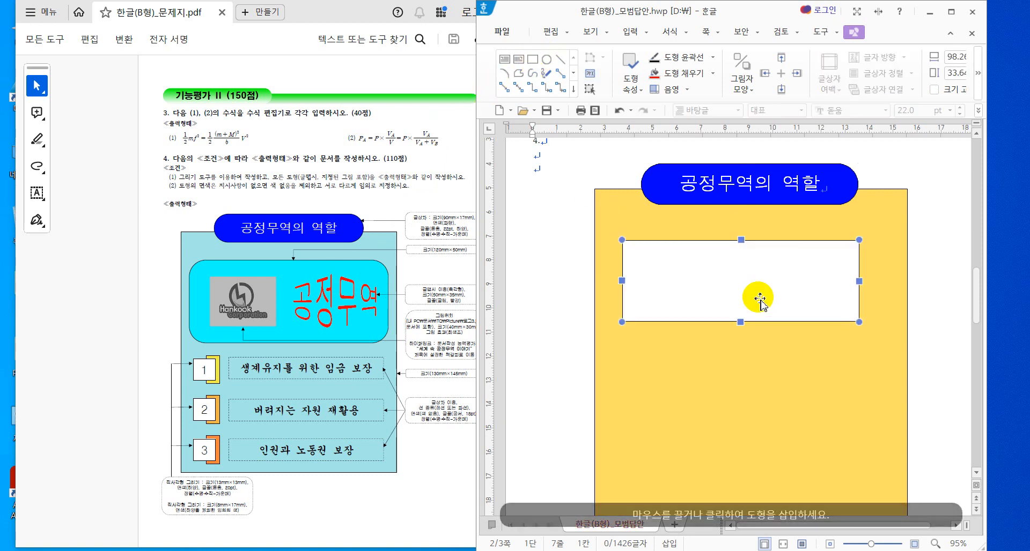
Set the new rectangle's size to 120 × 50 mm and lock its size (크기 고정)
double_click(760, 299)
drag(709, 141, 667, 142)
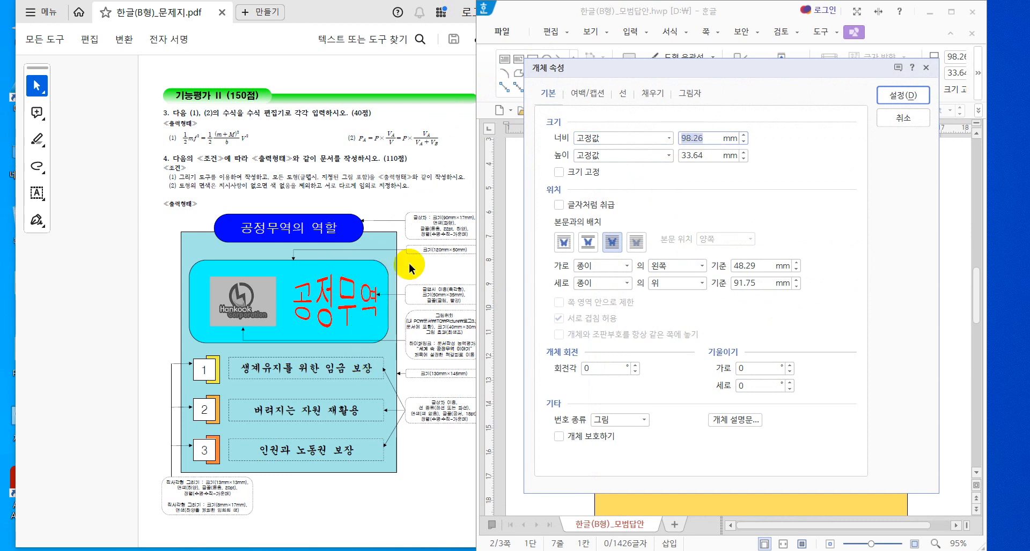
key(Tab)
key(Tab)
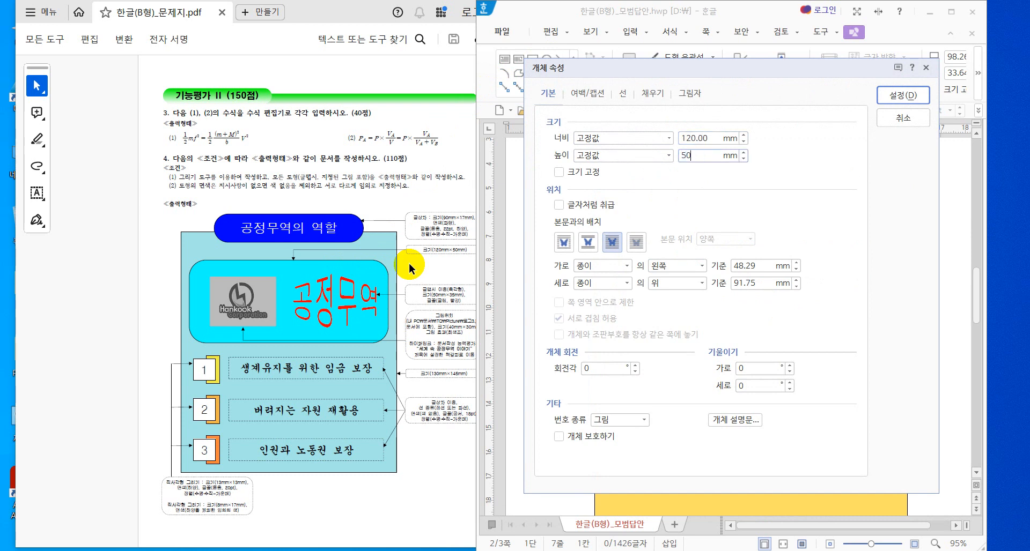
text(50)
click(559, 172)
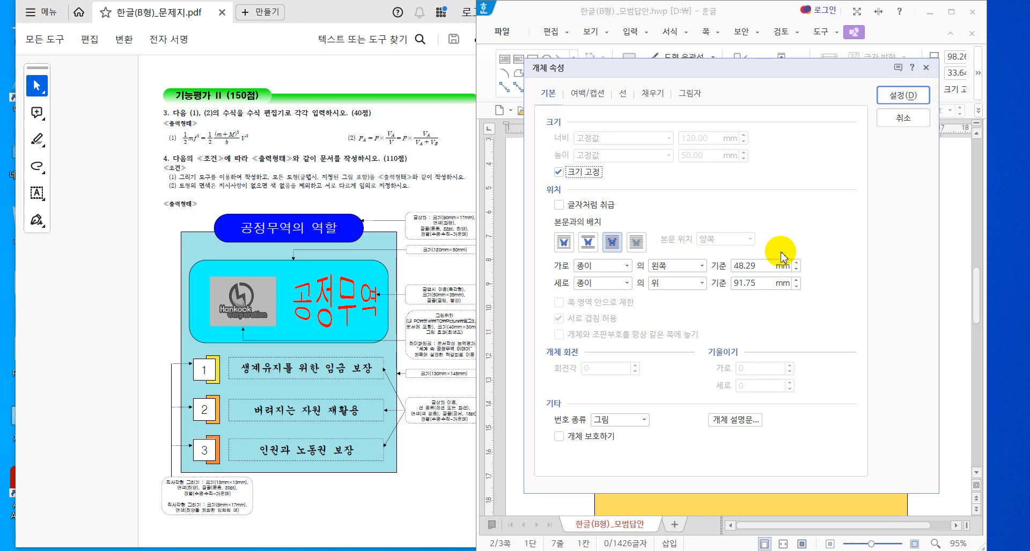
Set the 120 × 50 mm rectangle's face color to light yellow
click(658, 93)
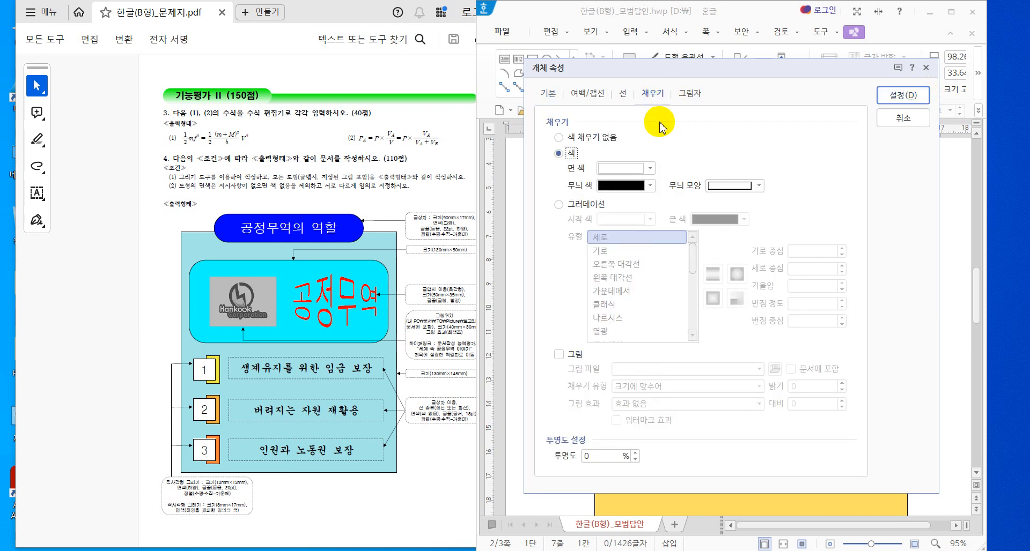
click(649, 170)
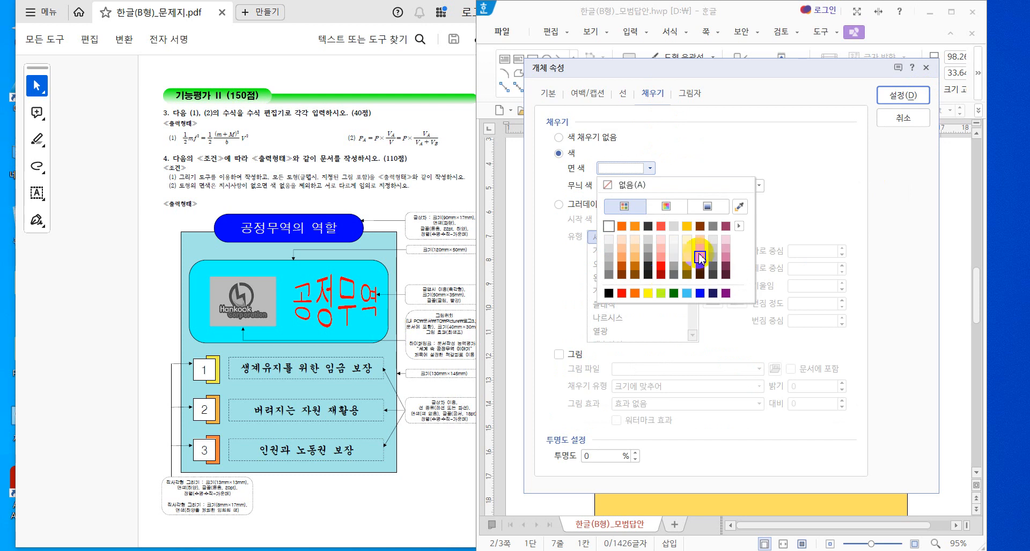
click(687, 249)
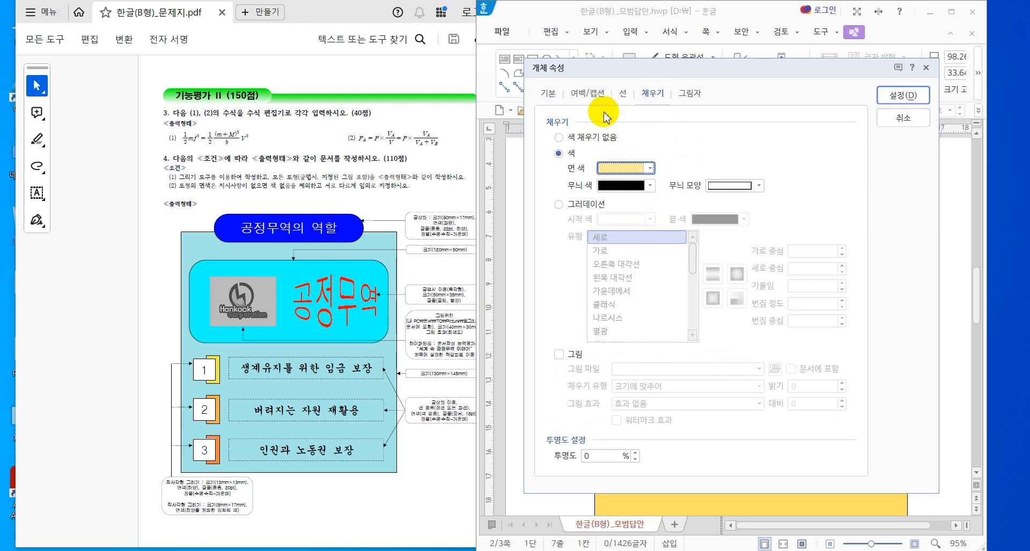
Give the 120 × 50 mm rectangle rounded corners (둥근 모양) and apply its properties
click(619, 95)
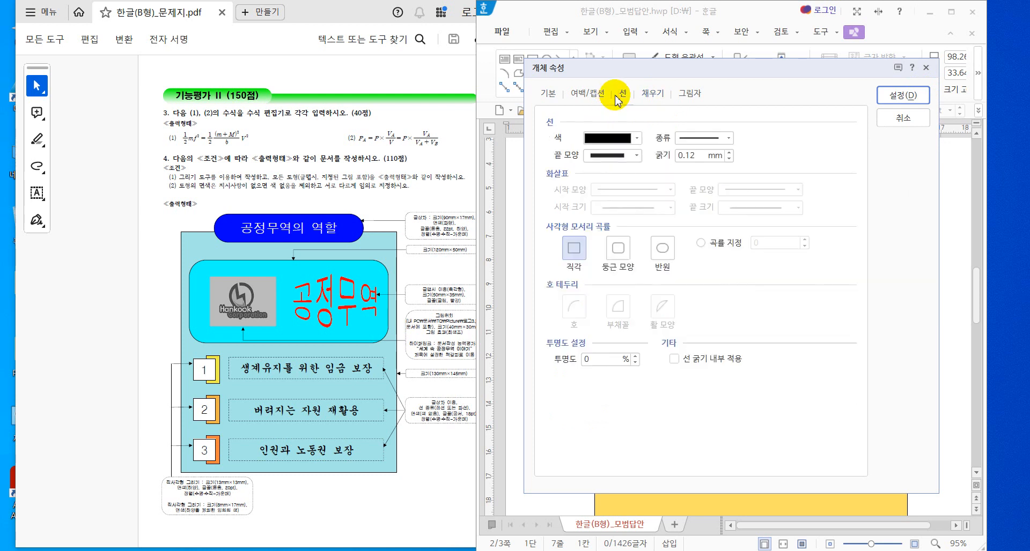
click(619, 250)
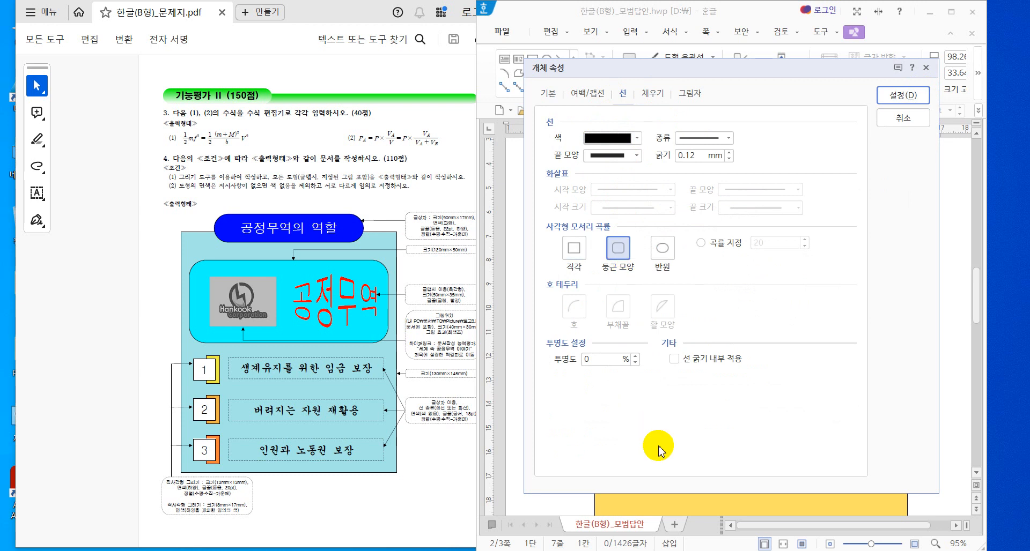
click(909, 95)
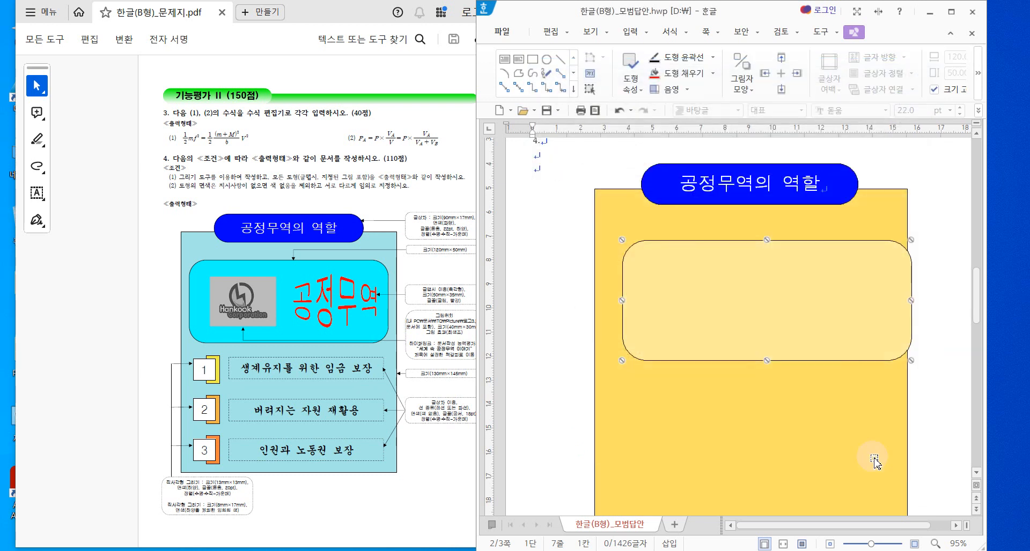
Change the rounded rectangle's face color to light orange and apply it
double_click(710, 306)
click(653, 93)
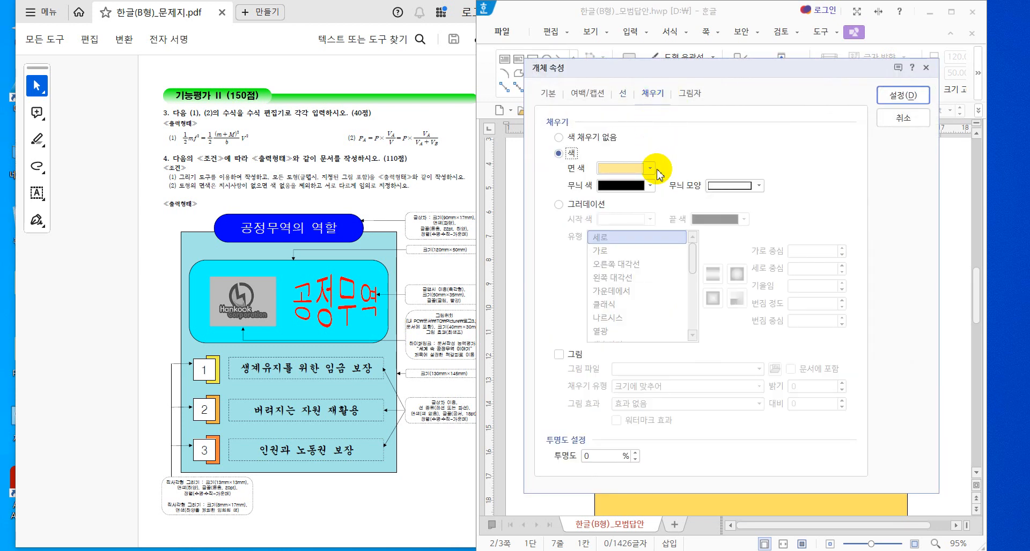
click(650, 169)
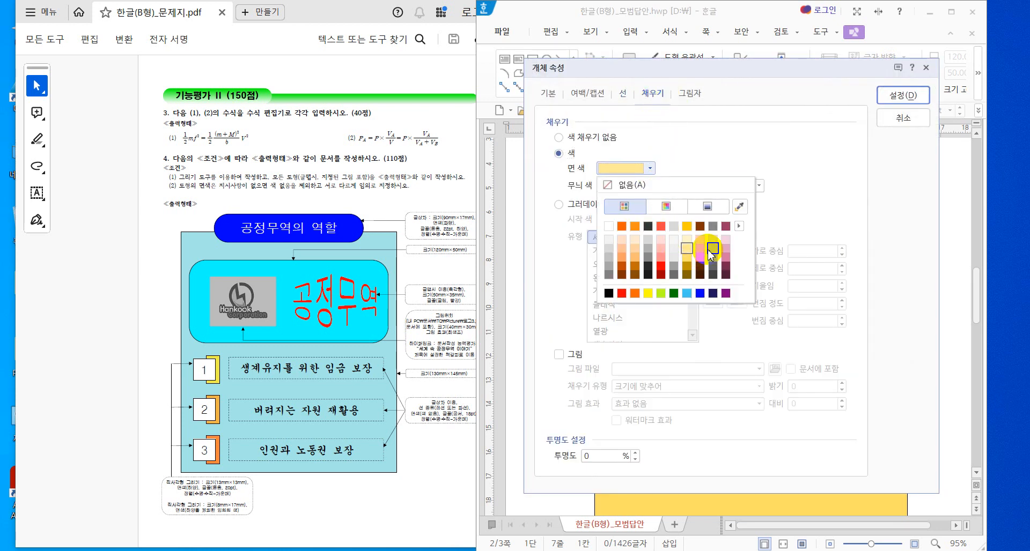
click(702, 248)
click(904, 95)
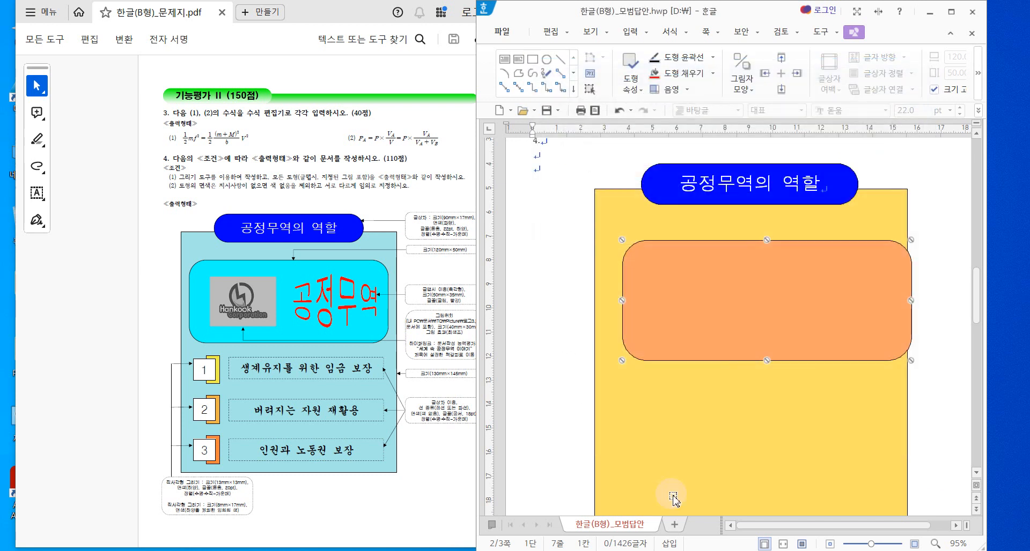
Nudge the orange rounded rectangle left and up so it sits centered within the yellow background, just below the title shape
key(Left)
key(Left)
key(Left)
key(Left)
key(Left)
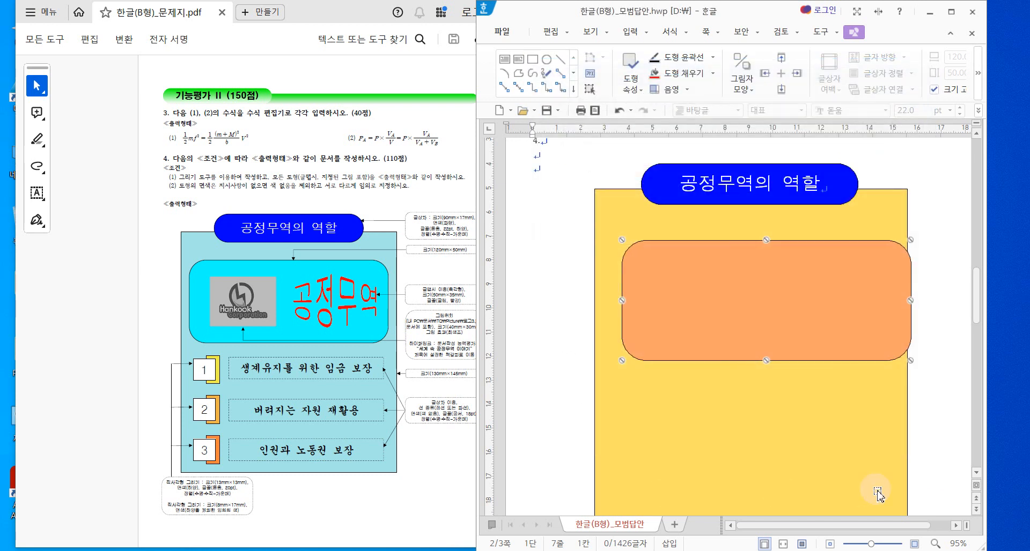
key(Left)
key(Left)
key(Left)
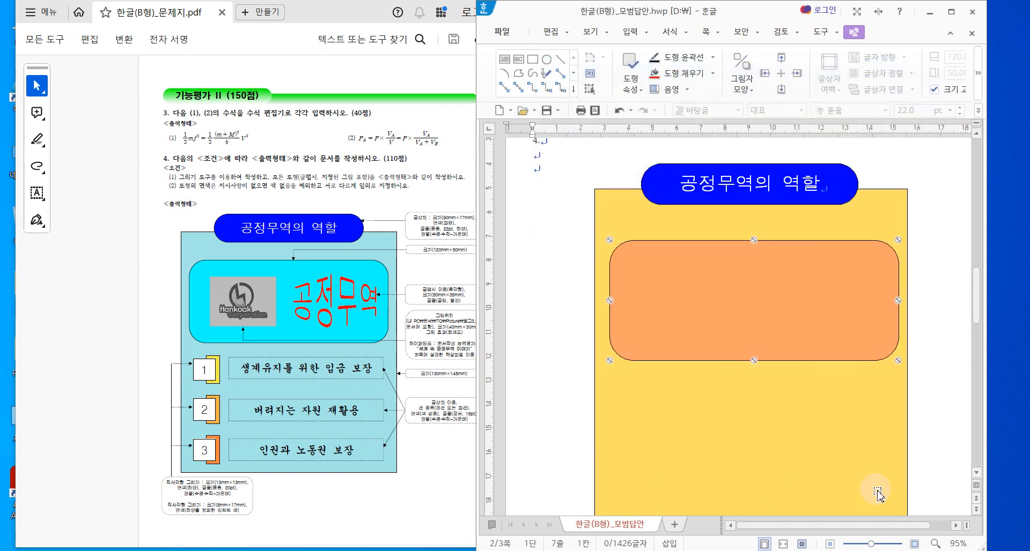
key(Up)
key(Up)
key(Up)
key(Up)
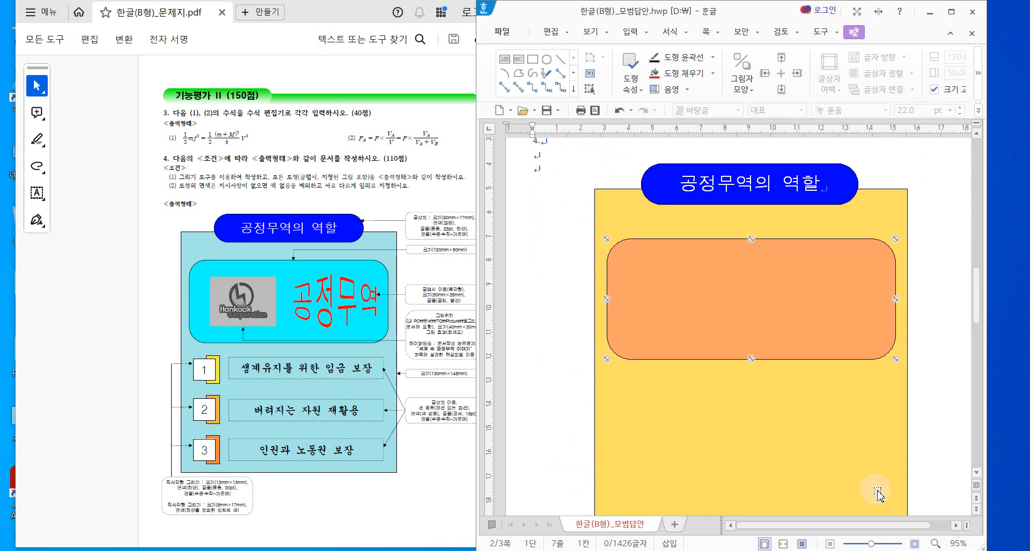
key(Up)
key(Up)
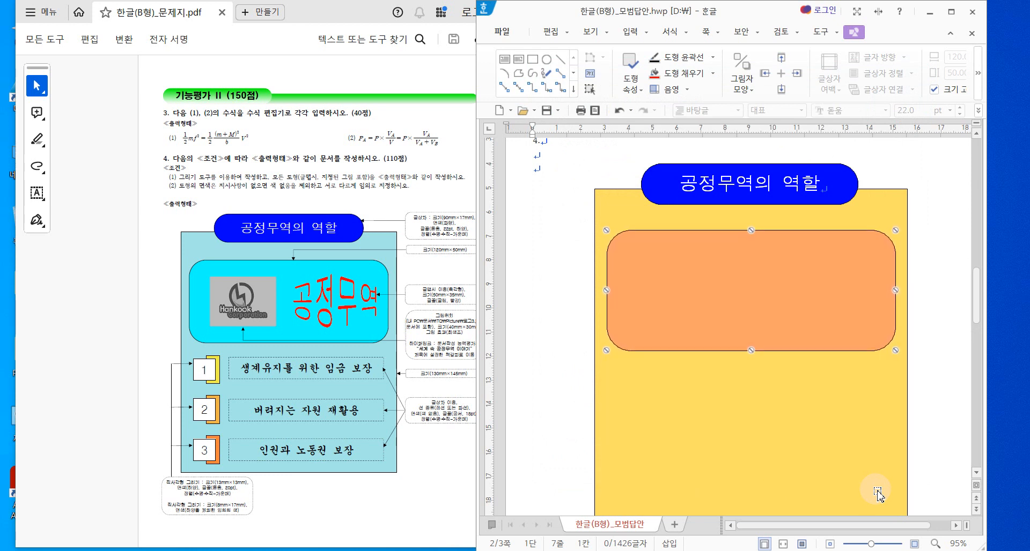
key(Left)
key(Left)
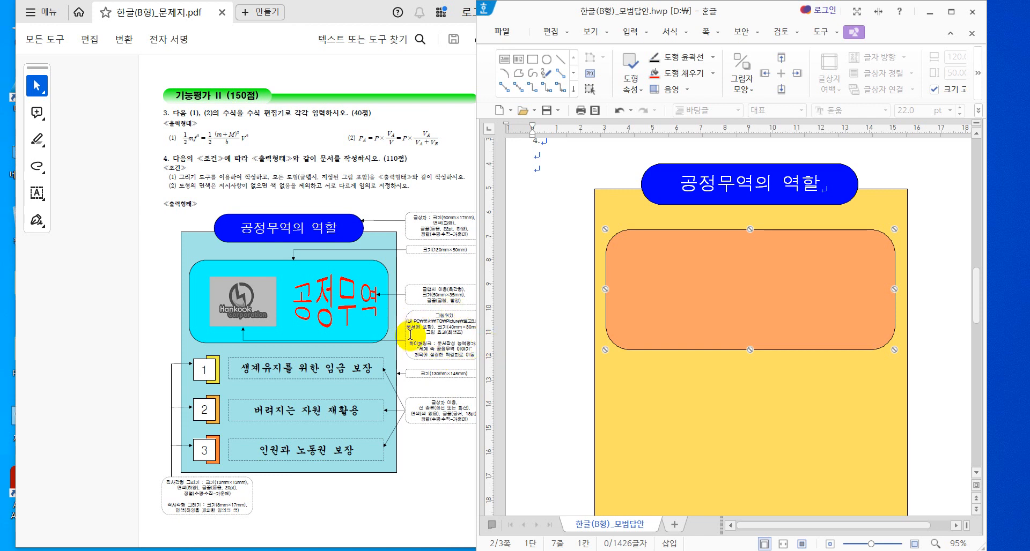
Start inserting a picture and browse to the Picture folder inside 문서 > itq
scroll(413, 337, down, 3)
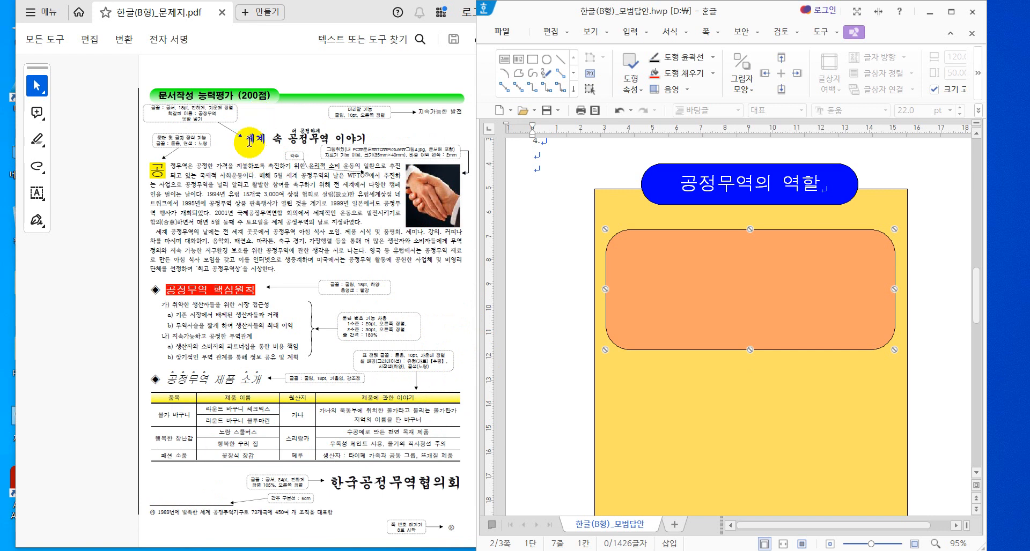
scroll(315, 240, up, 3)
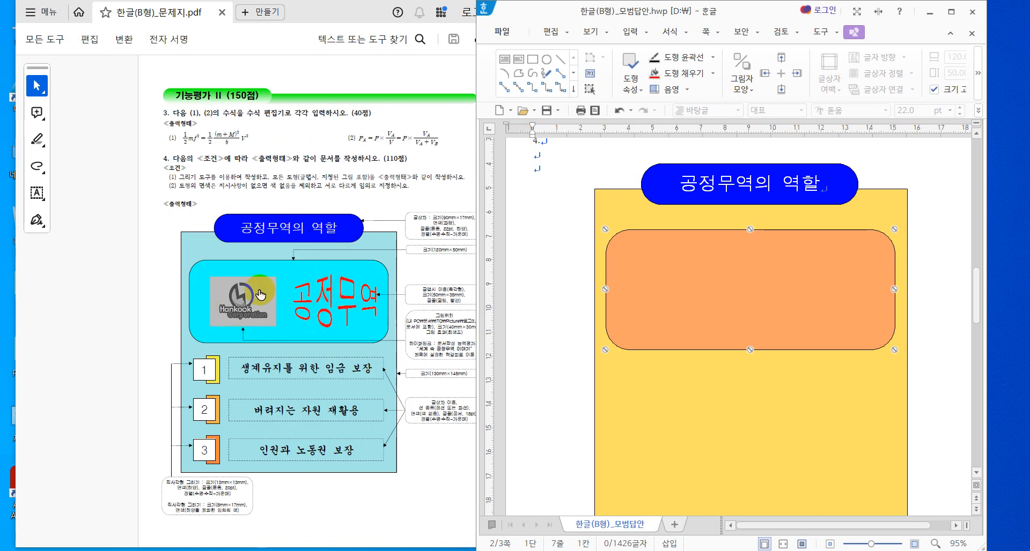
click(630, 33)
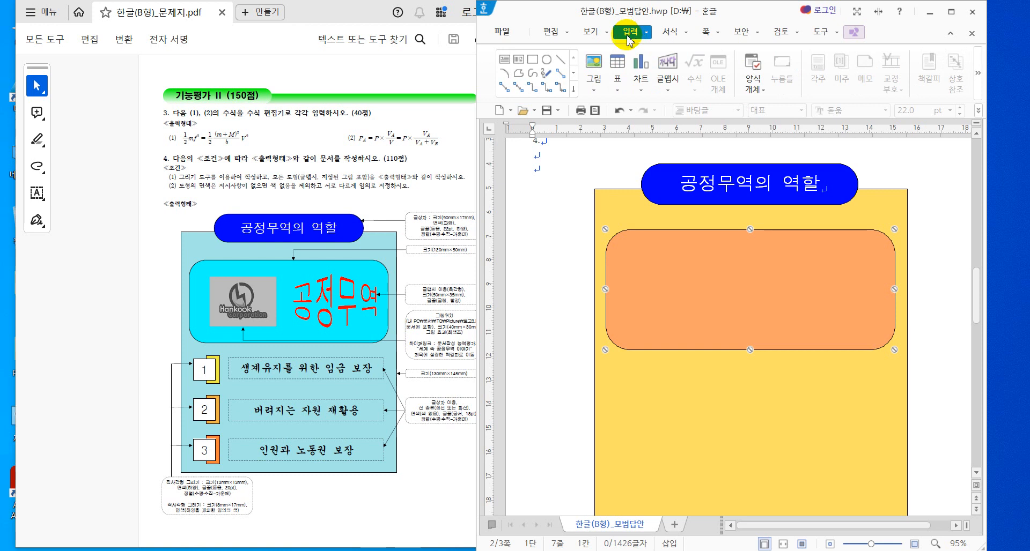
click(589, 68)
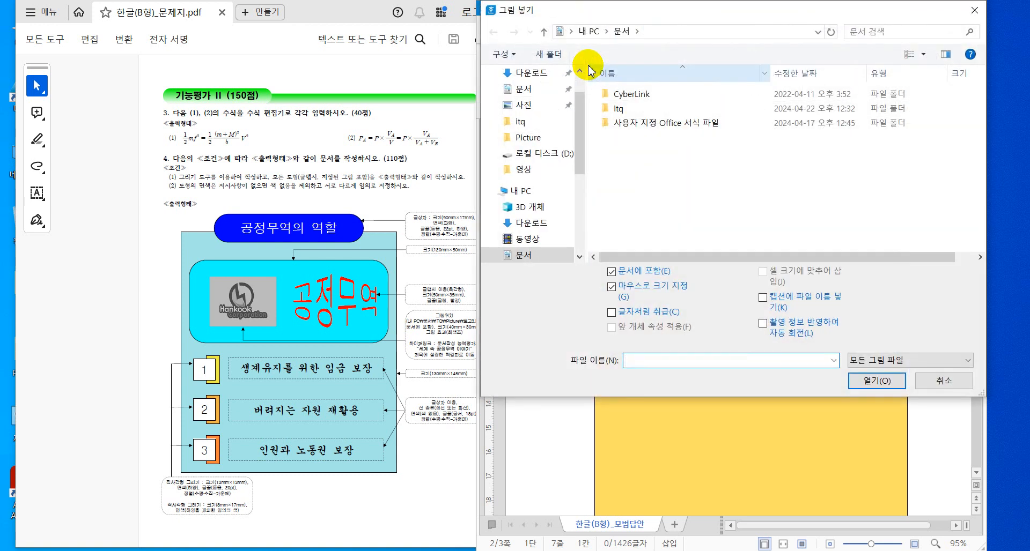
click(604, 113)
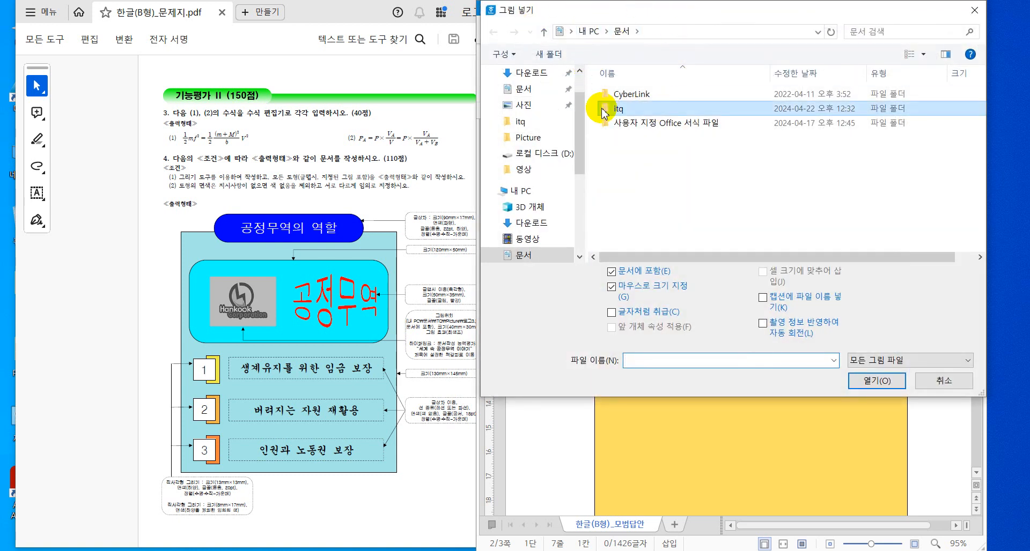
double_click(605, 112)
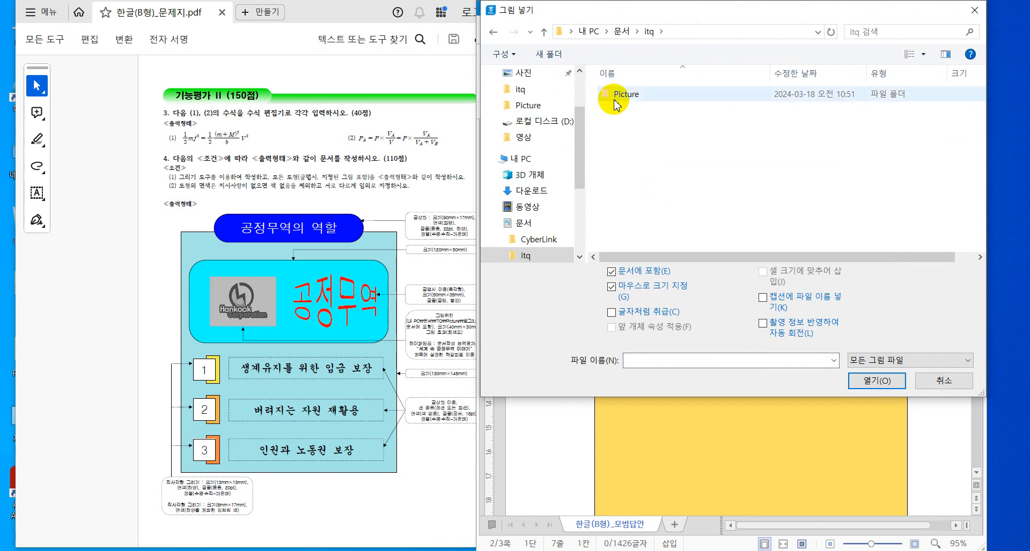
double_click(614, 95)
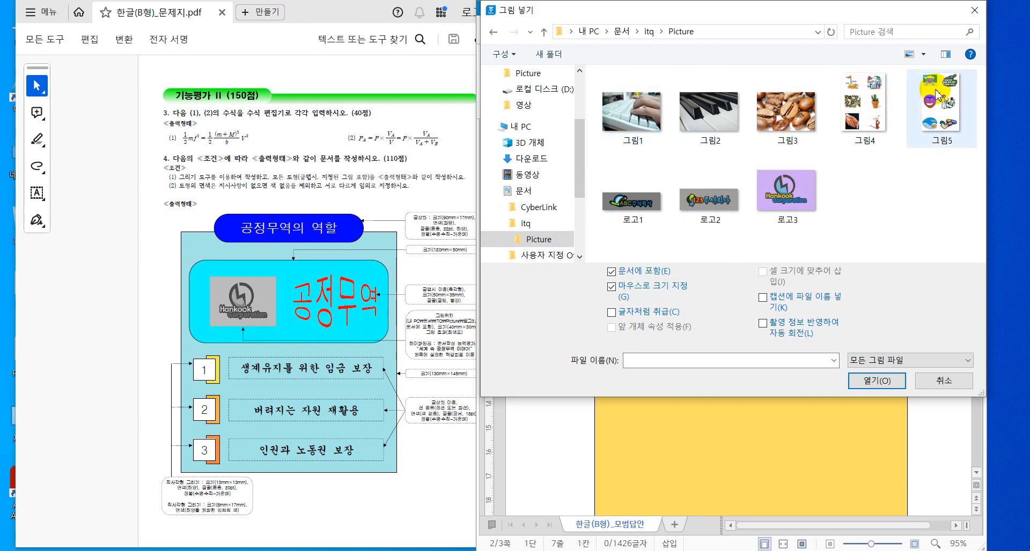
Try the list view (간단히) for the Picture folder's files and return to large icons
right_click(896, 188)
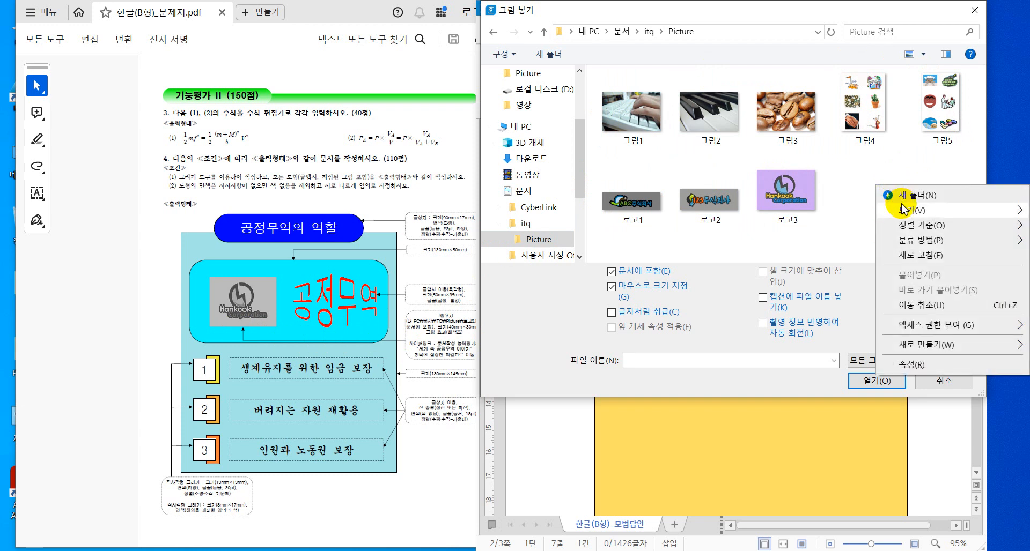
mouse_move(893, 210)
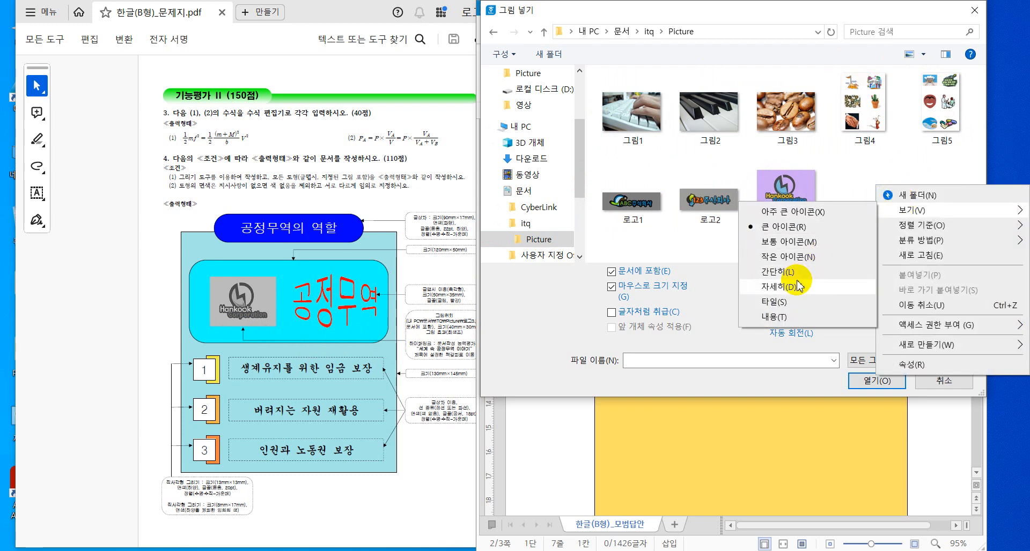
click(796, 273)
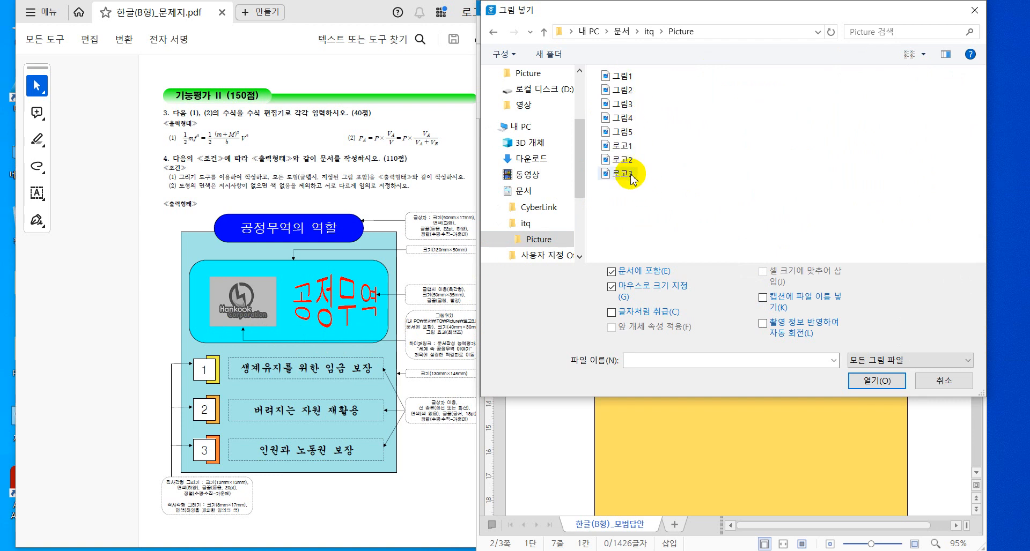
click(923, 55)
click(927, 39)
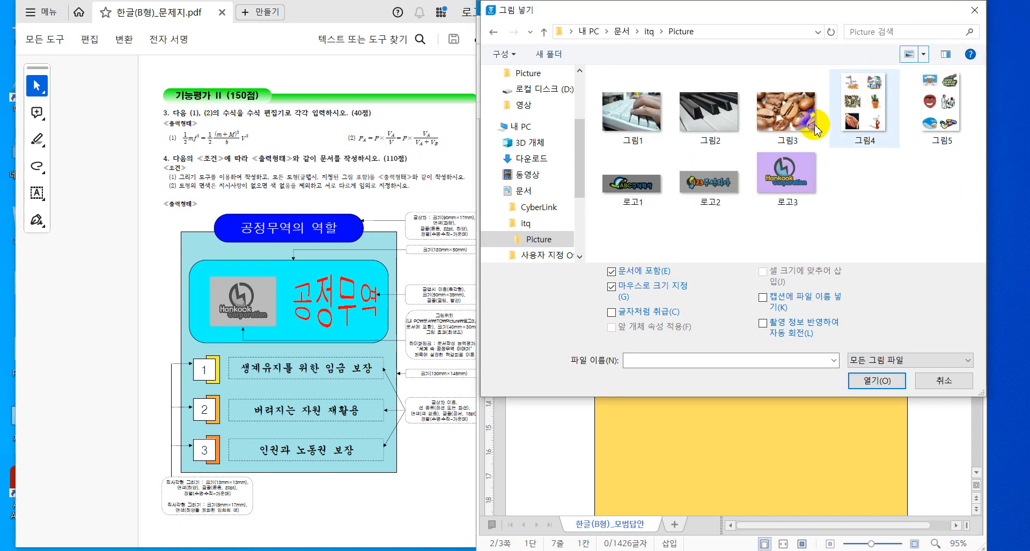
Insert the 로고3 picture at about 46 × 32 mm over the left part of the orange rounded rectangle
click(802, 173)
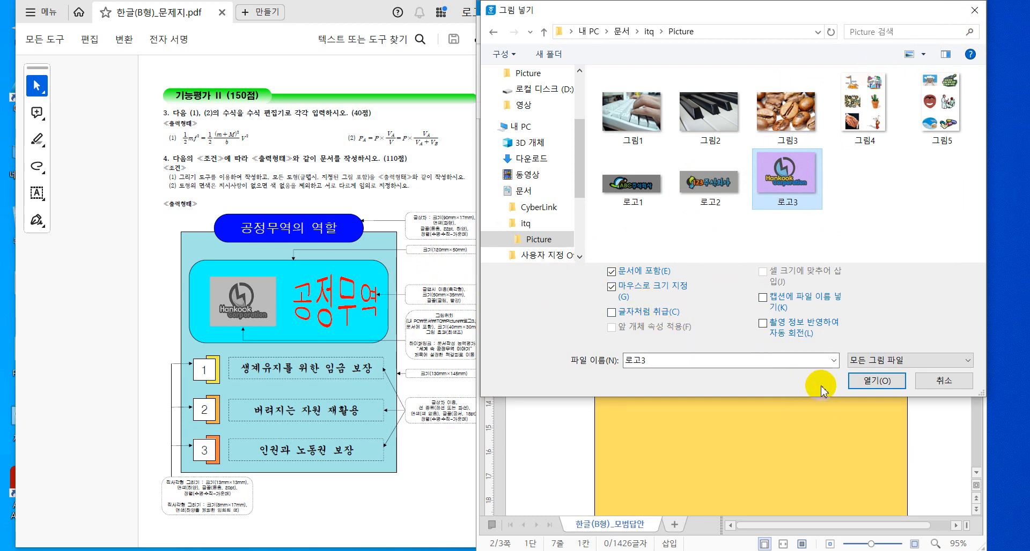
click(861, 382)
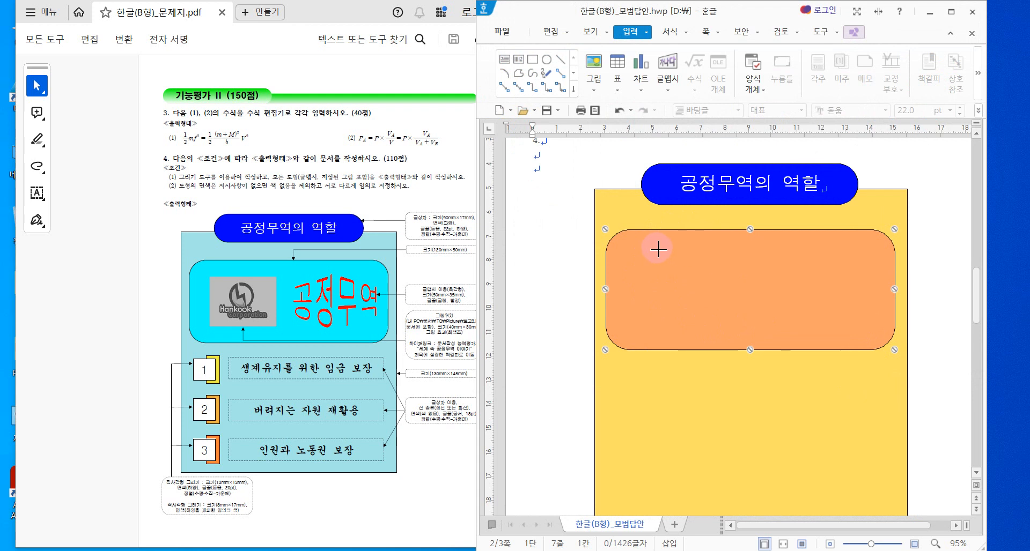
drag(630, 252, 701, 327)
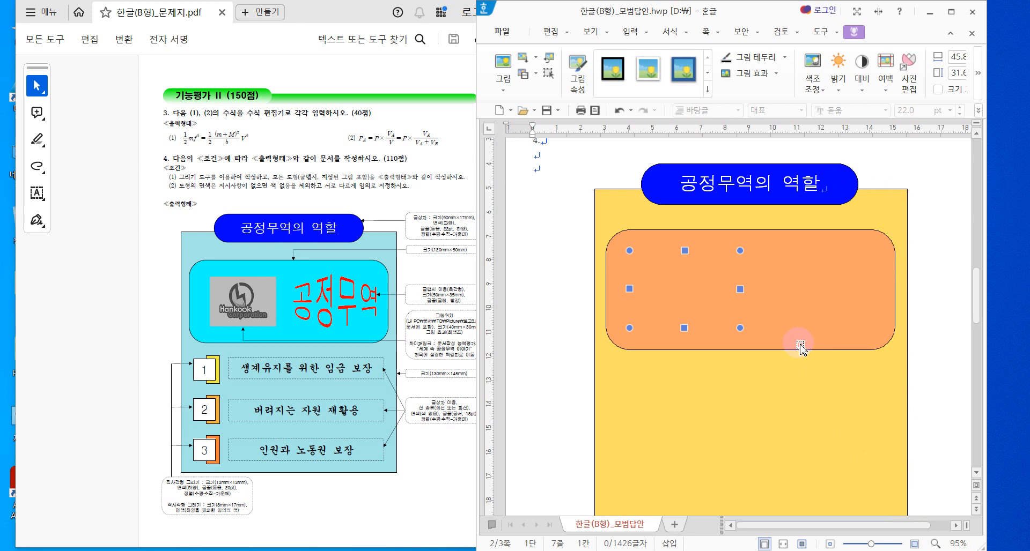
Move the orange rounded rectangle and yellow background aside to the right and delete the logo picture hidden behind them
click(930, 362)
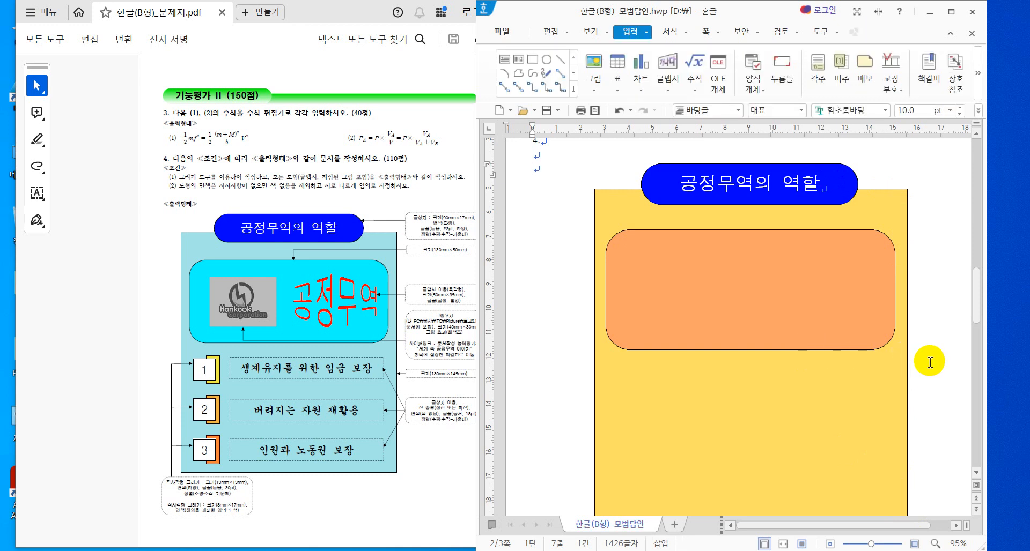
click(622, 244)
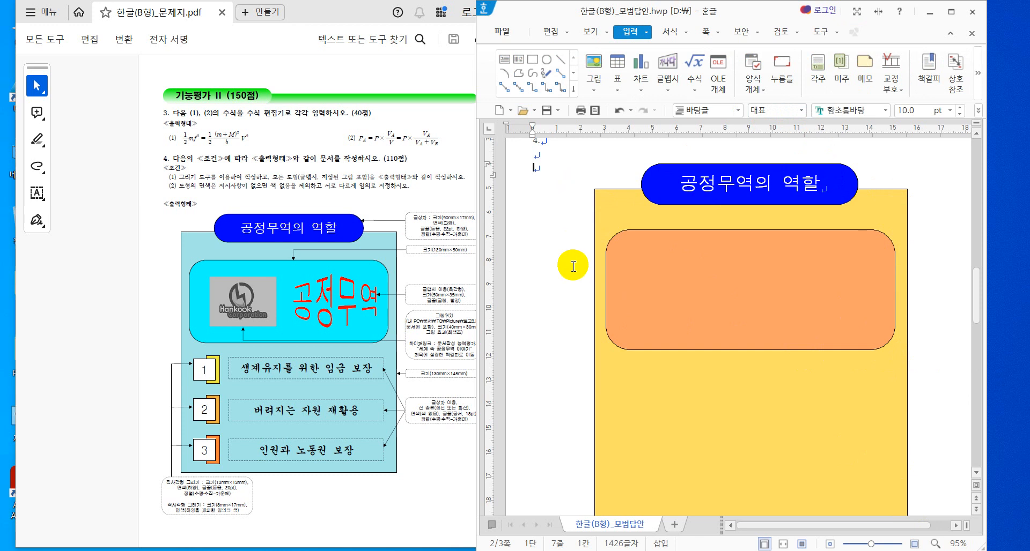
key(Hangul)
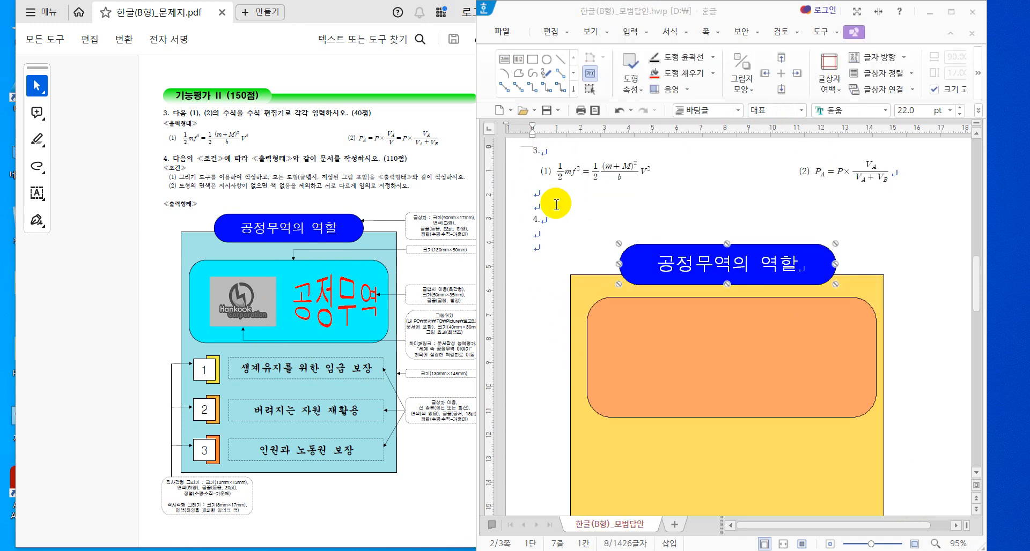
click(571, 243)
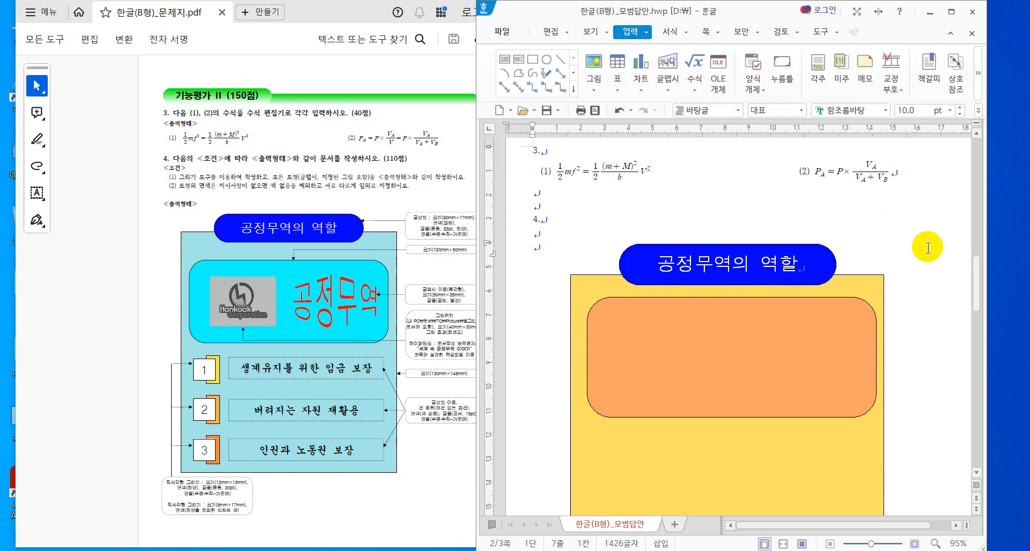
mouse_move(713, 345)
mouse_down()
mouse_move(821, 339)
mouse_move(808, 339)
mouse_up()
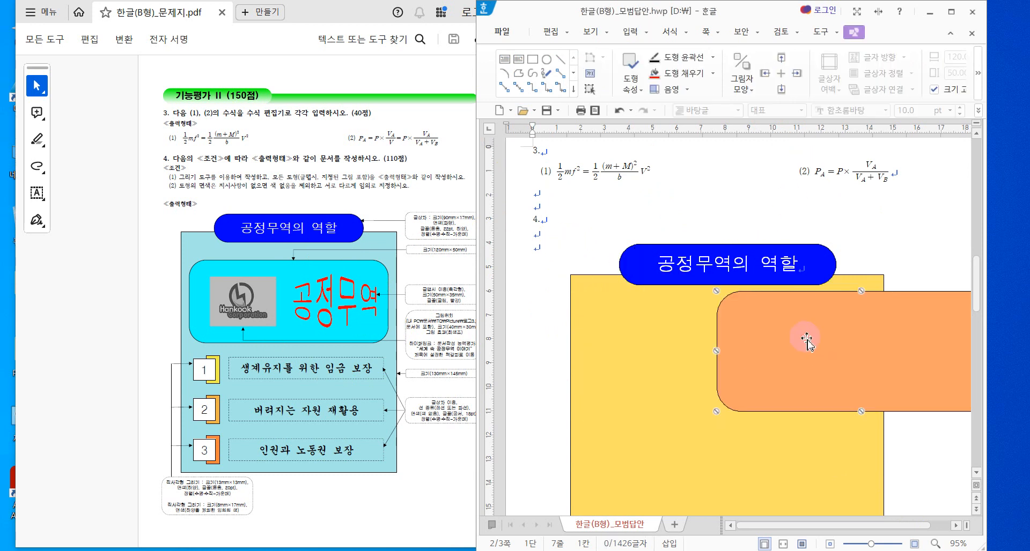
drag(611, 331, 739, 334)
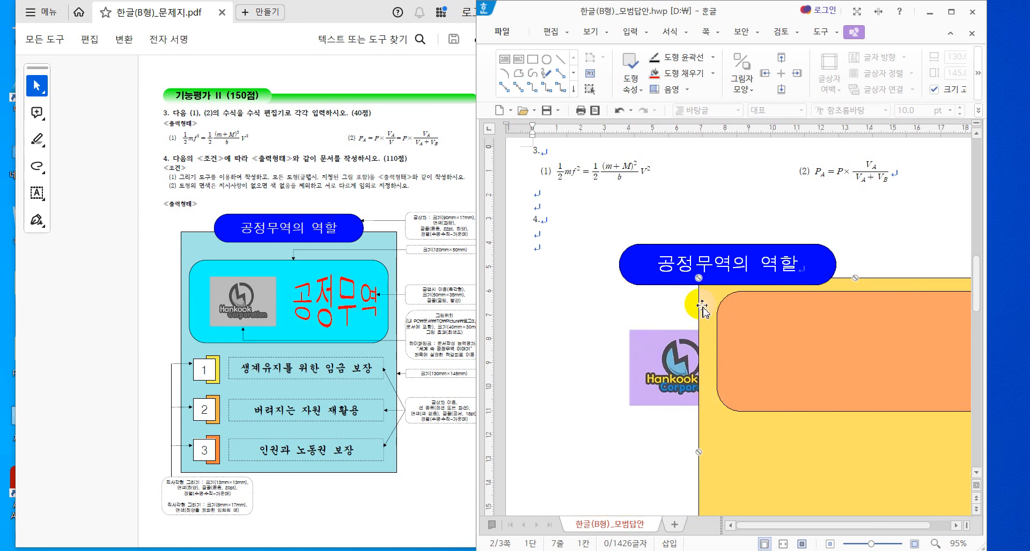
click(662, 398)
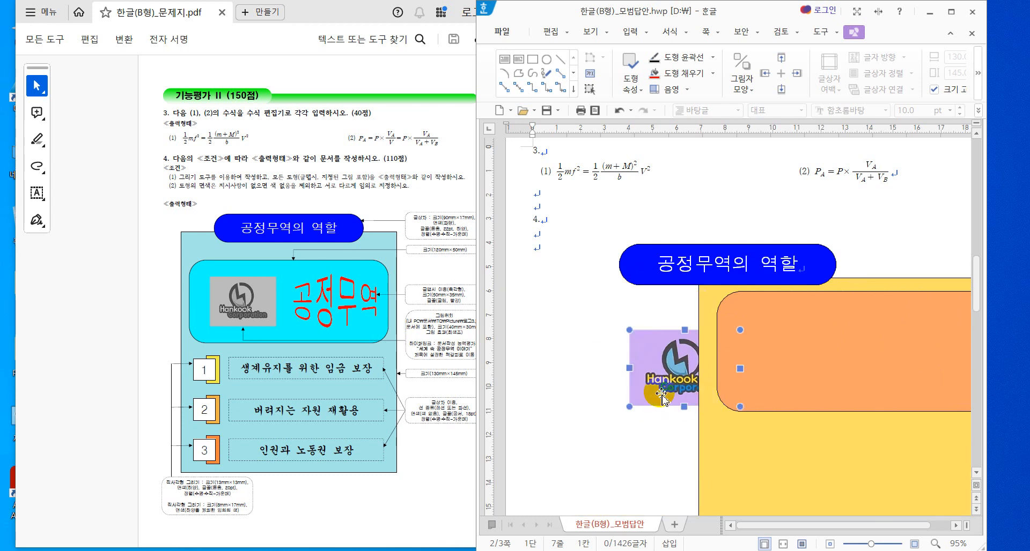
key(Delete)
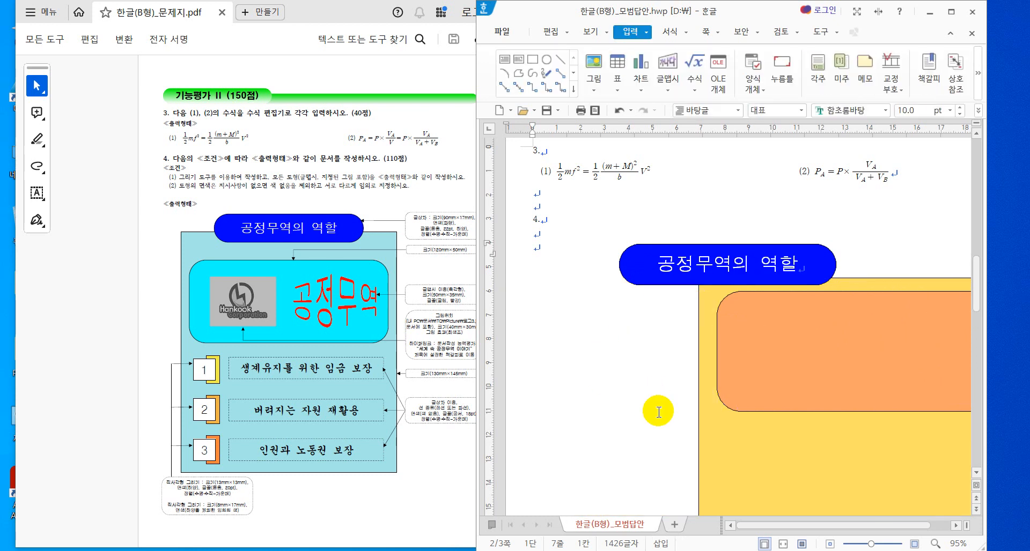
Move the yellow background back beneath the title shape and center the orange rounded rectangle horizontally within it
click(720, 451)
drag(720, 451, 605, 445)
drag(793, 409, 655, 421)
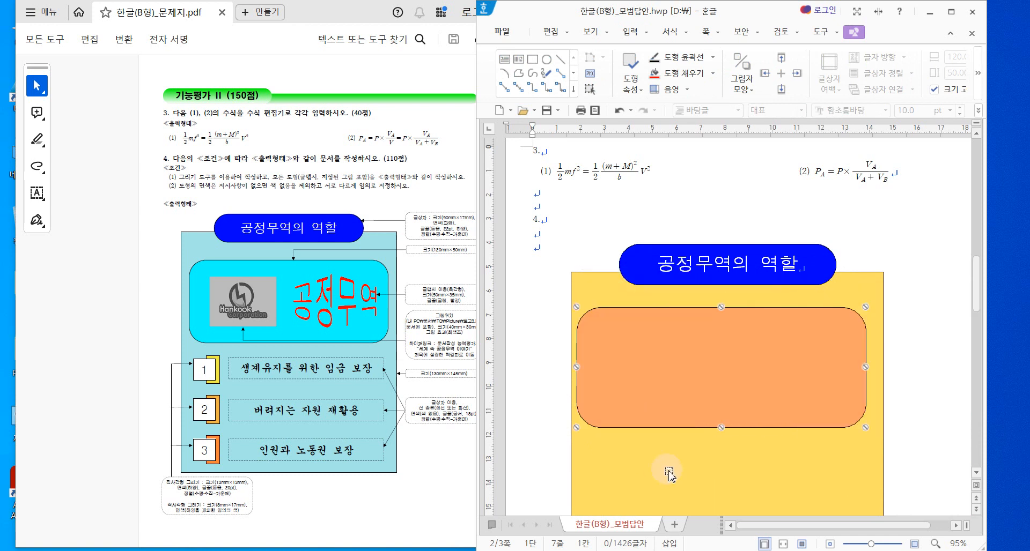
key(Right)
key(Right)
key(Up)
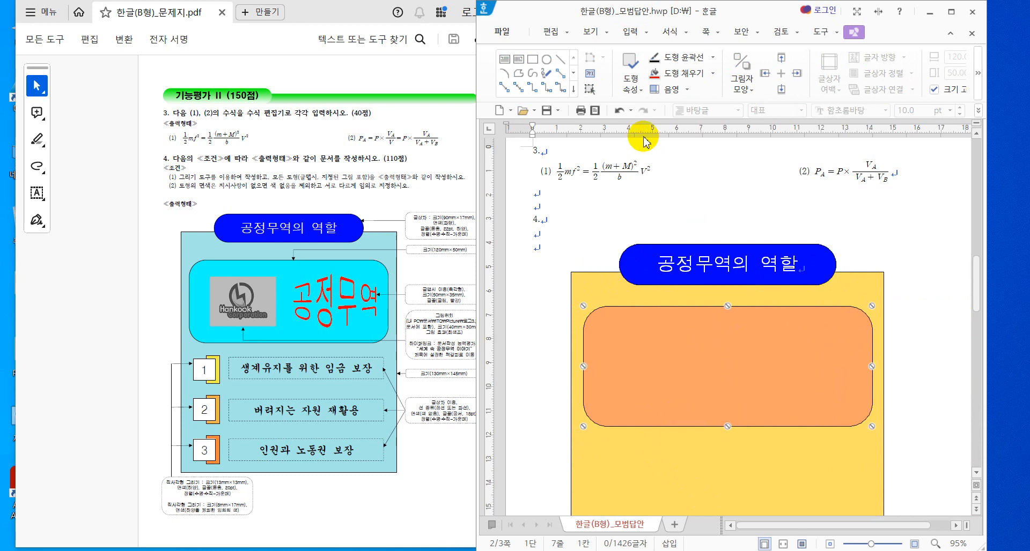
Insert the 로고3 picture with mouse sizing (마우스로 크기 지정) enabled, about 44 × 30 mm, at the page's left beside the title shape
click(630, 33)
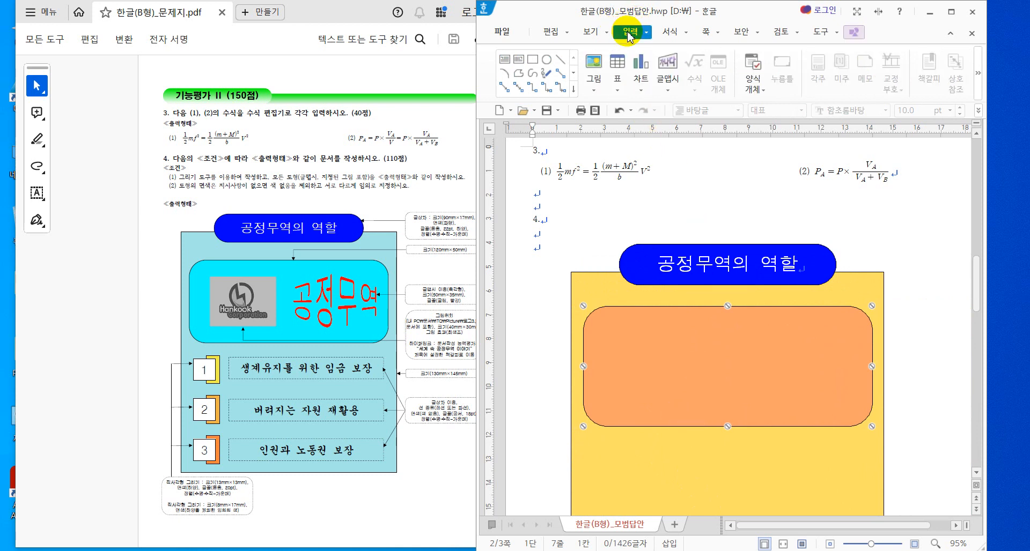
click(593, 63)
click(786, 179)
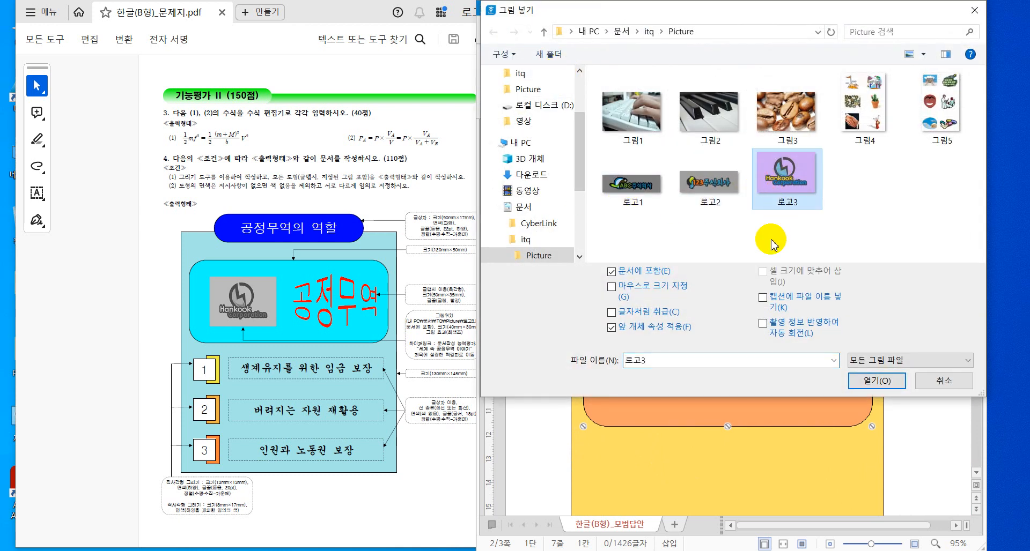
click(612, 288)
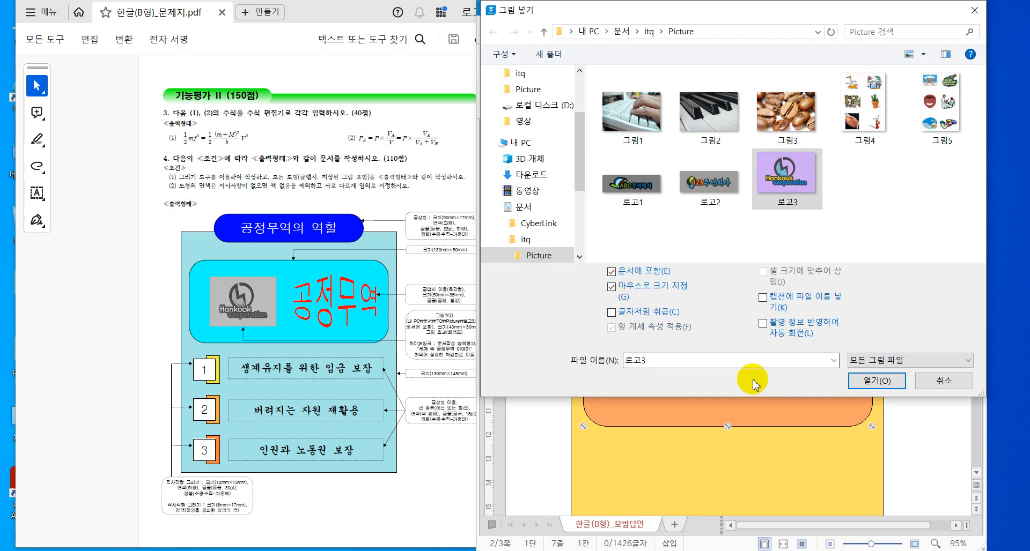
click(859, 381)
drag(534, 243, 584, 314)
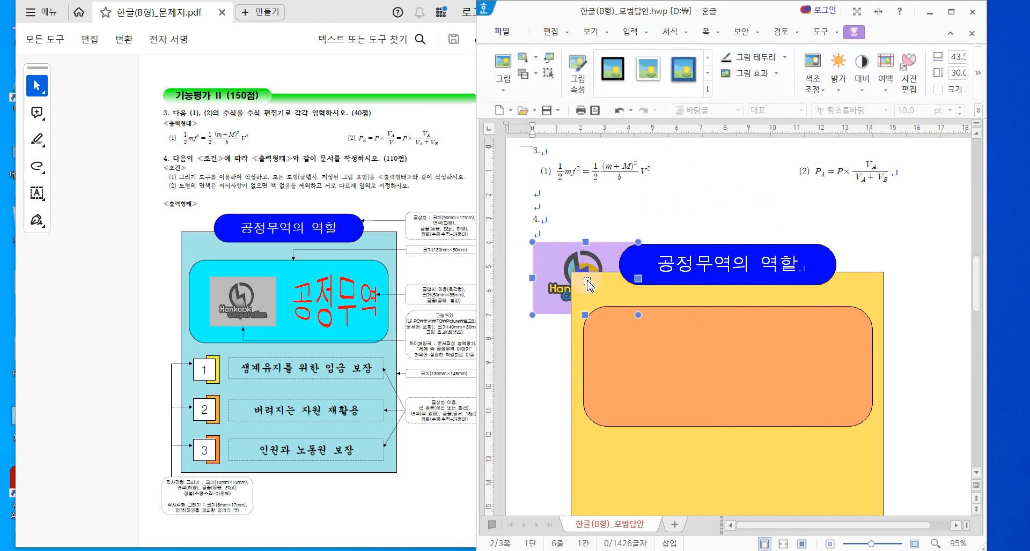
Set the logo picture's width to 40 mm and height to 30 mm and lock its size (크기 고정)
double_click(752, 474)
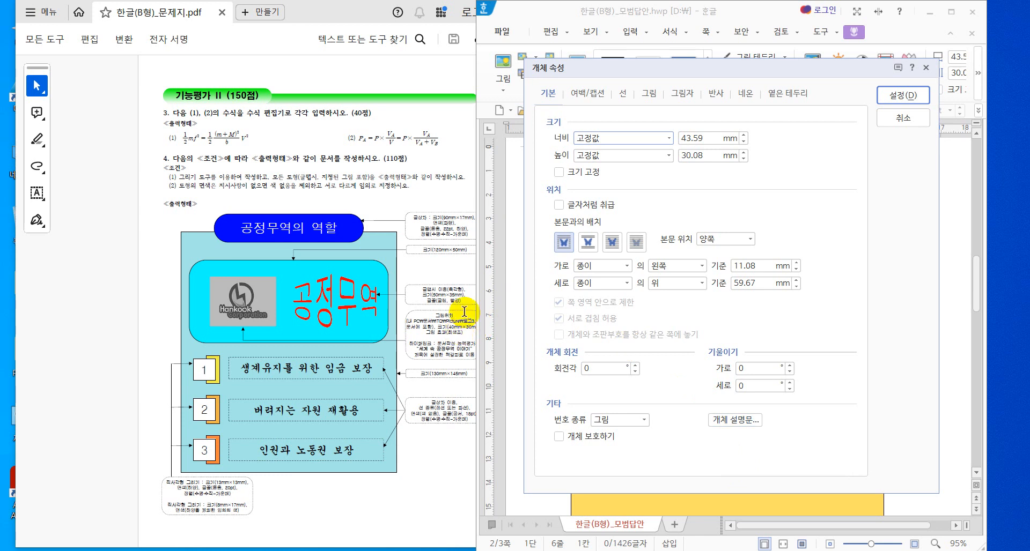
drag(714, 141, 624, 131)
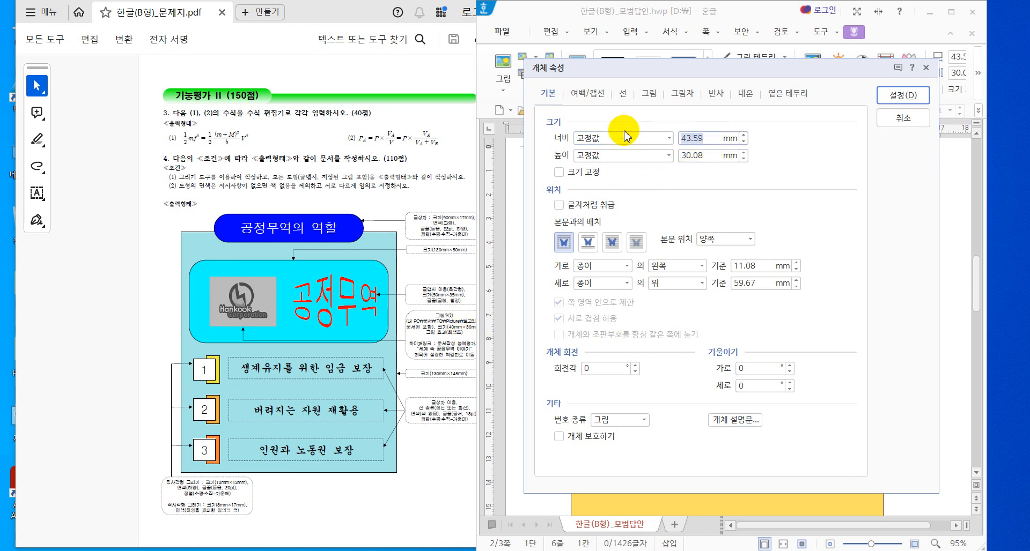
key(Tab)
text(30)
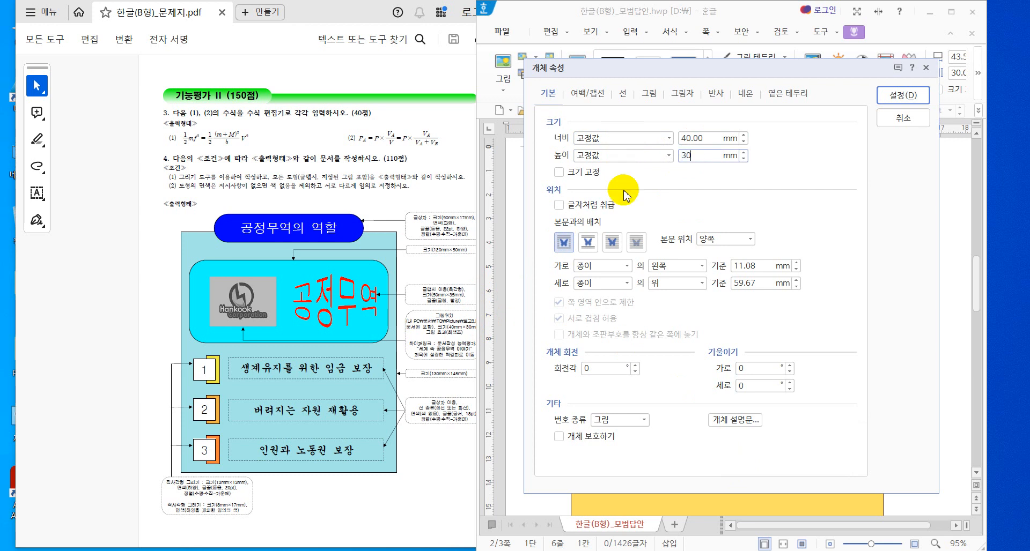
click(559, 172)
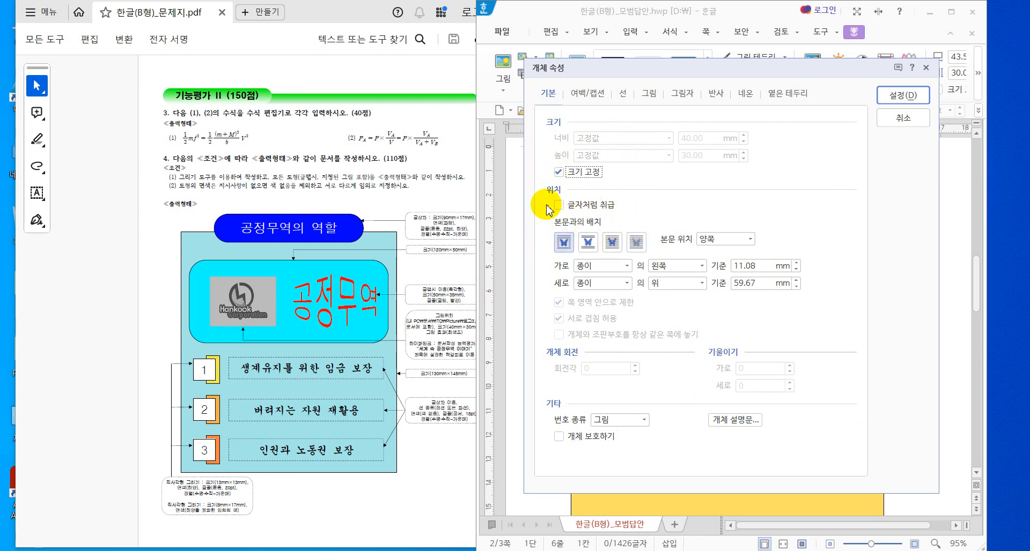
Place the logo picture in front of the text (글 앞으로) and apply the grayscale (회색조) picture effect
click(614, 242)
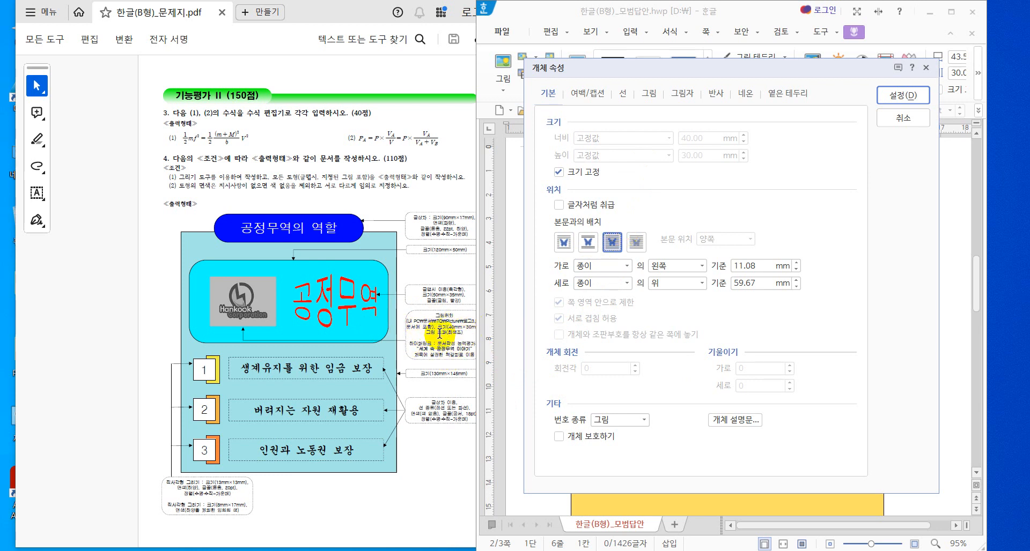
click(650, 95)
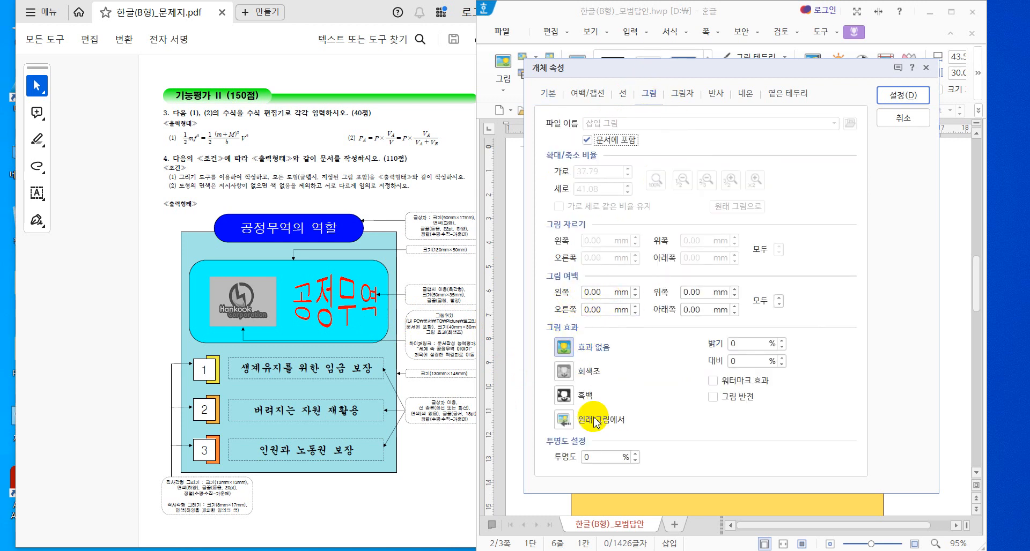
click(594, 377)
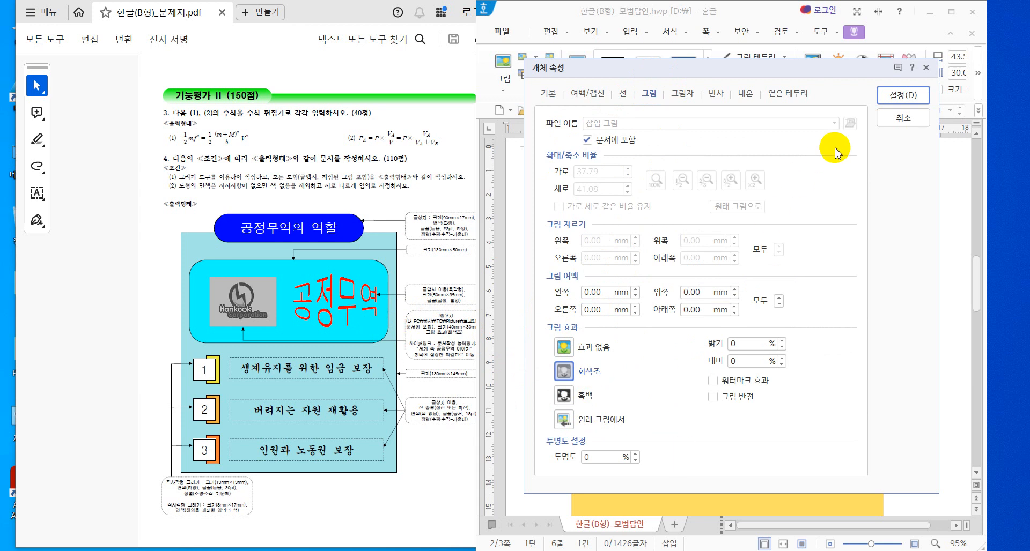
click(903, 95)
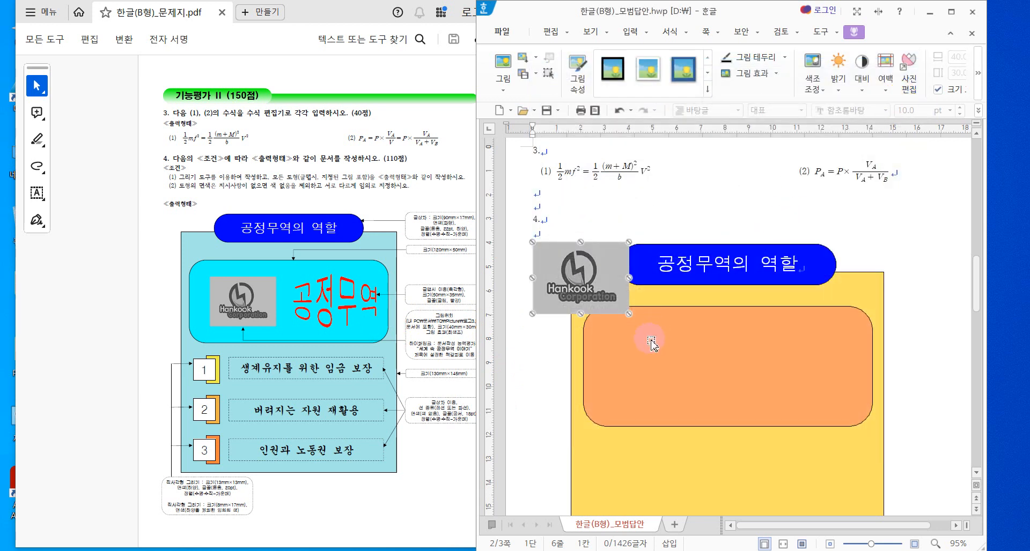
Move the logo picture into the left part of the orange rounded rectangle and nudge it slightly to the right
drag(650, 354, 658, 366)
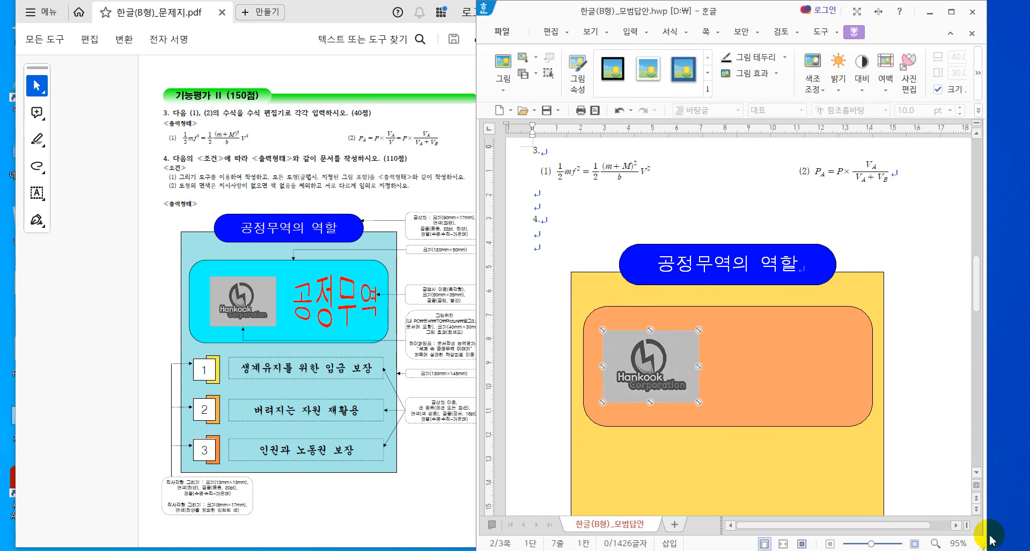
key(Right)
key(Right)
key(Right)
key(Right)
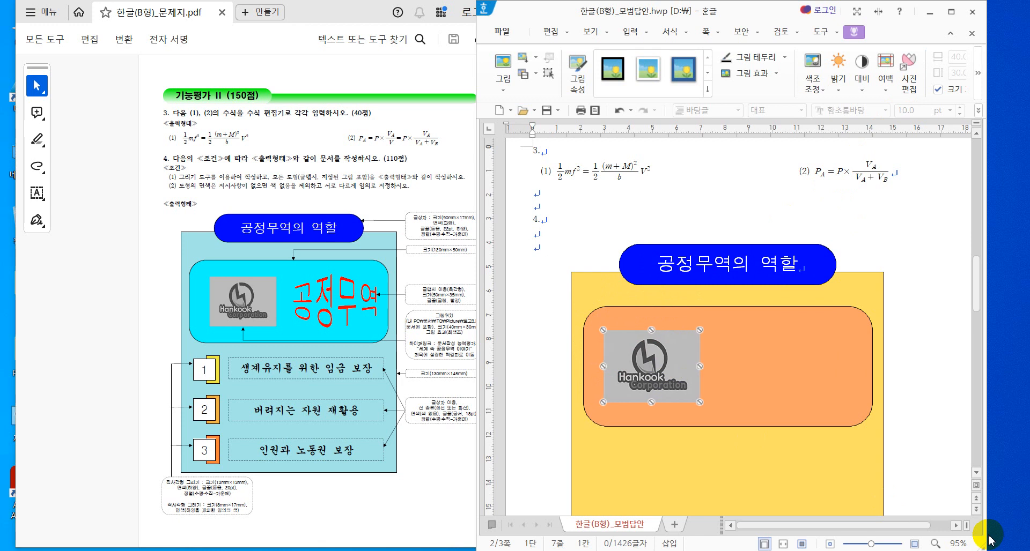
key(Right)
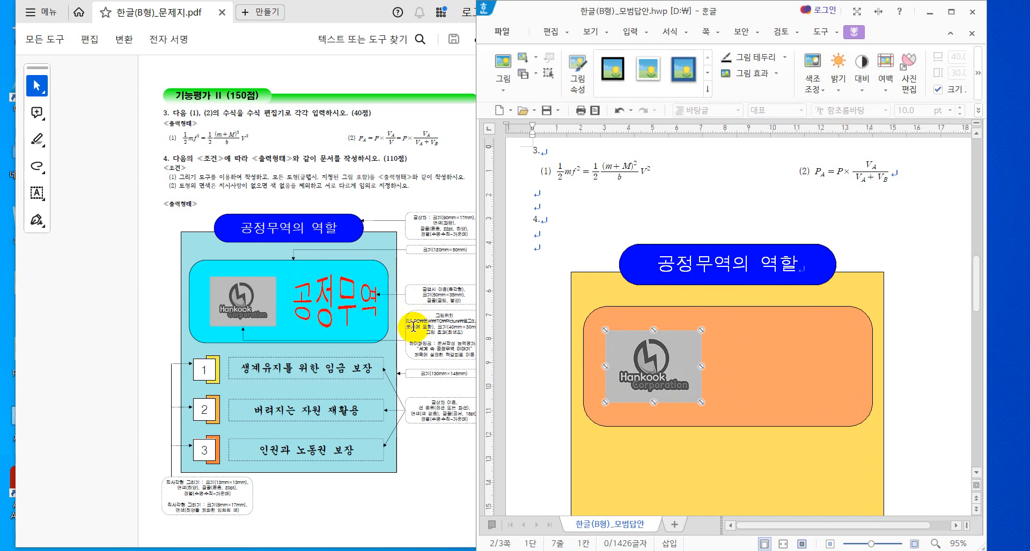
Insert a 글맵시 word art reading 공정무역 with the hexagon shape and the 굴림 font
click(632, 32)
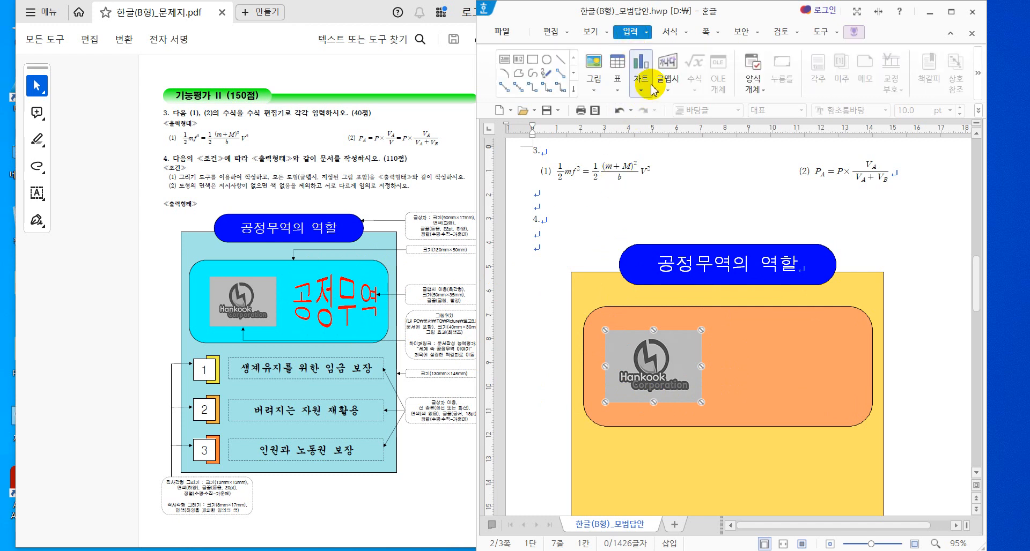
click(674, 64)
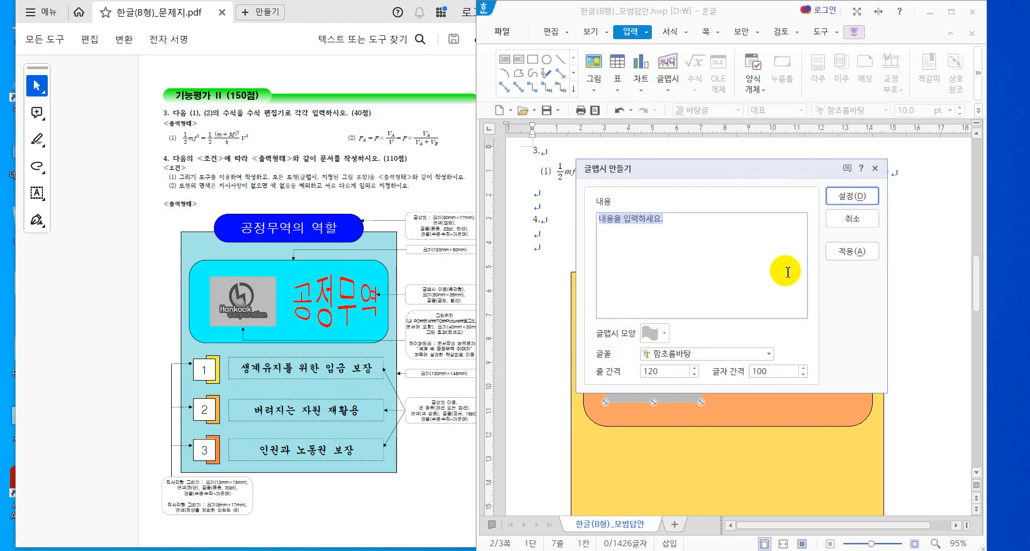
text(공정무여)
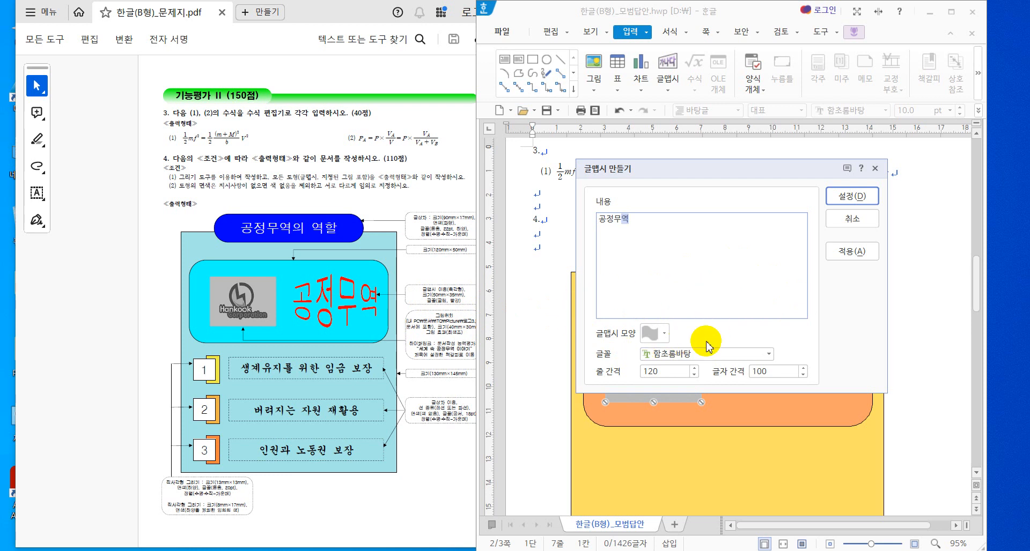
click(665, 335)
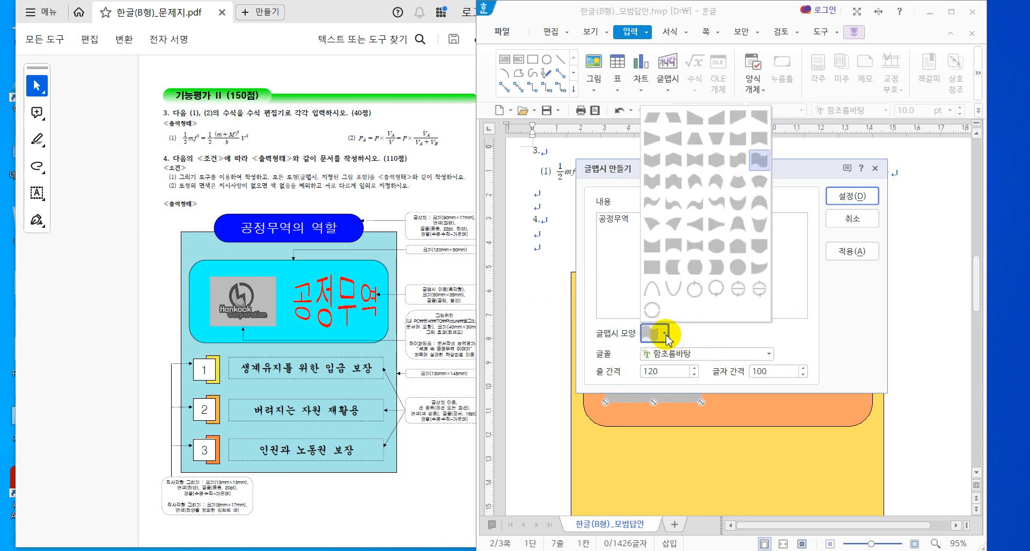
click(717, 161)
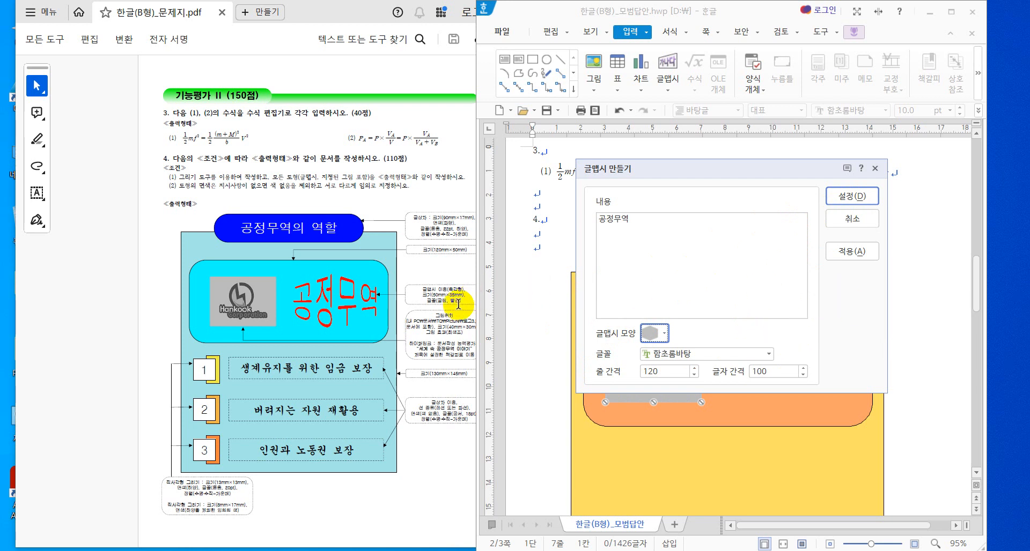
click(750, 356)
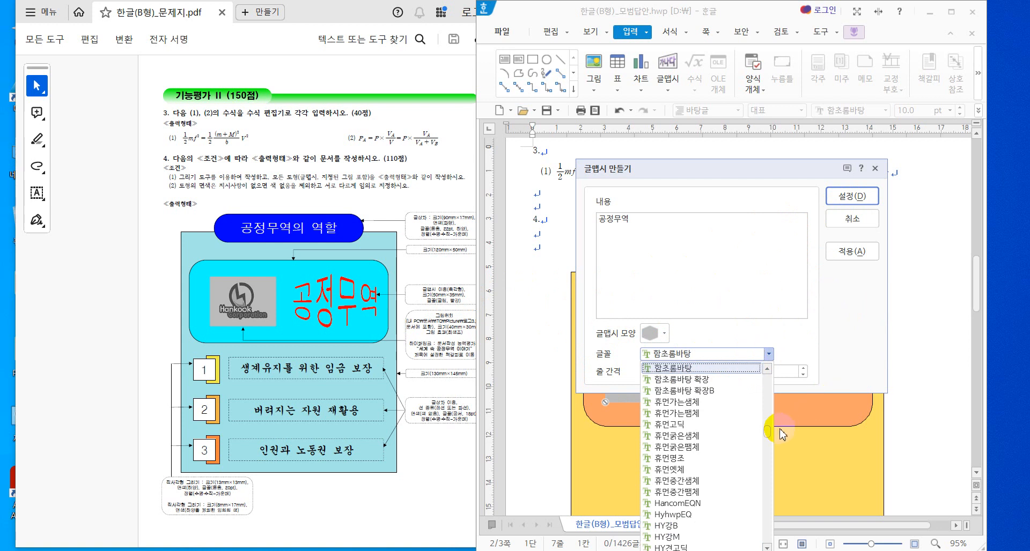
drag(768, 430, 770, 351)
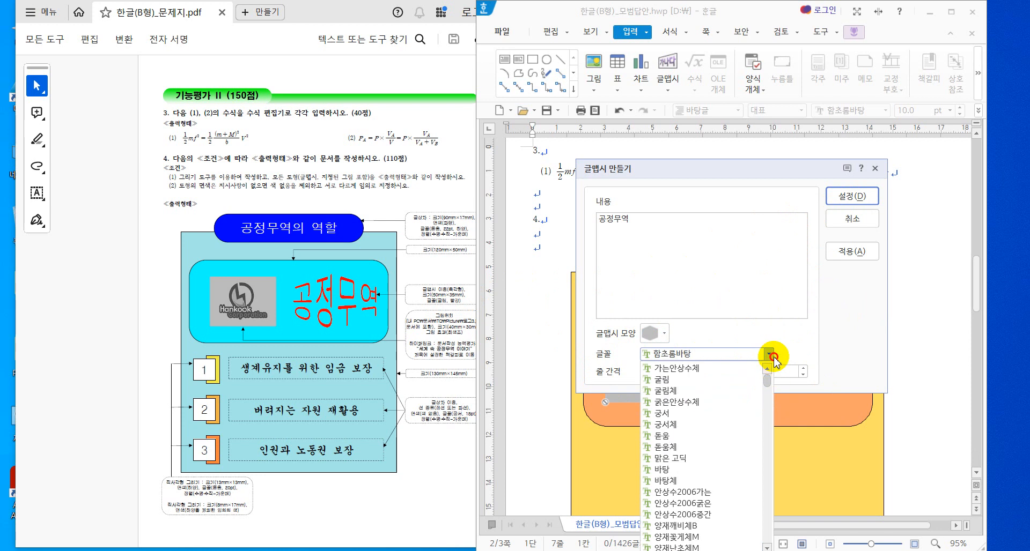
click(677, 382)
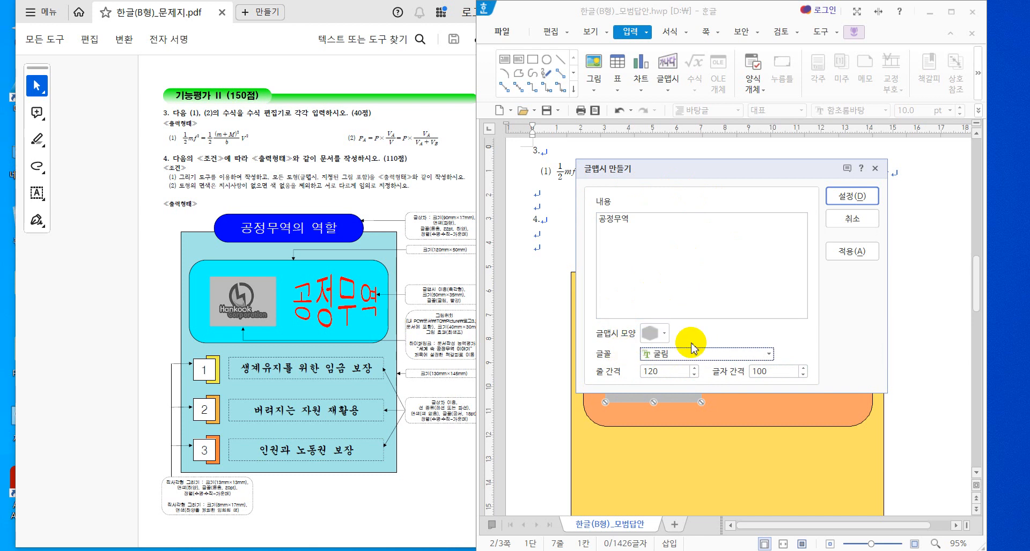
click(865, 198)
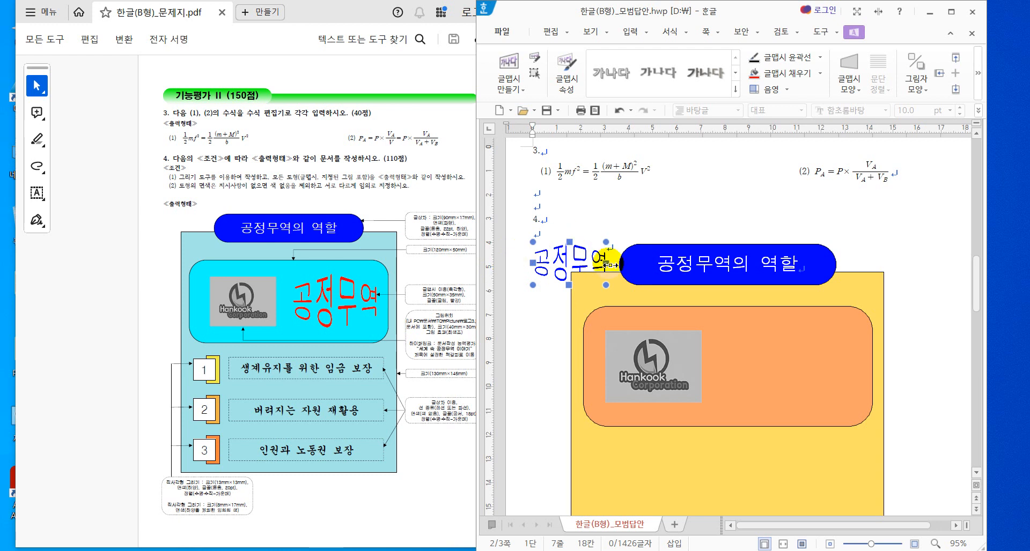
Set the 공정무역 word art to 50 mm wide and 35 mm high, lock its size, and place it in front of the text
double_click(562, 271)
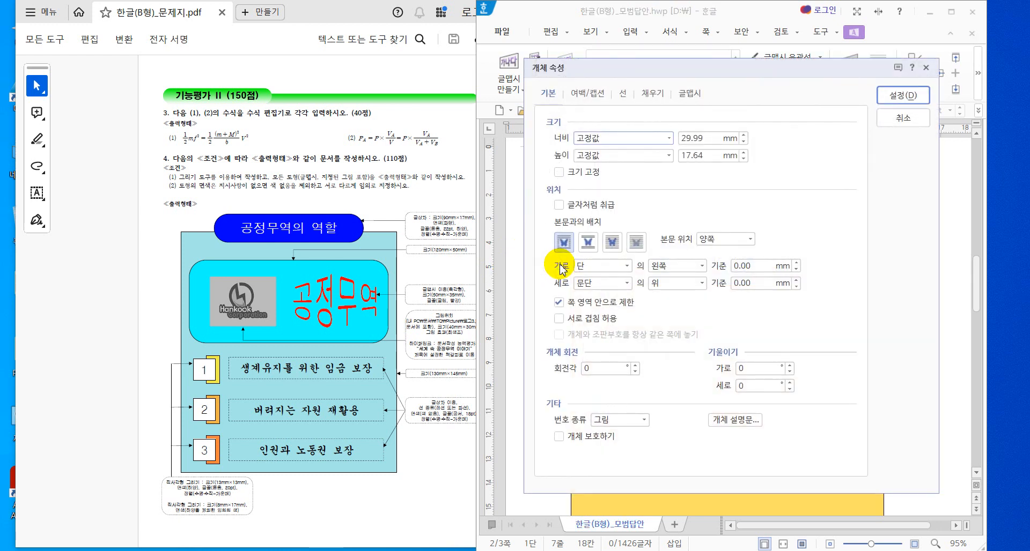
drag(715, 134, 664, 134)
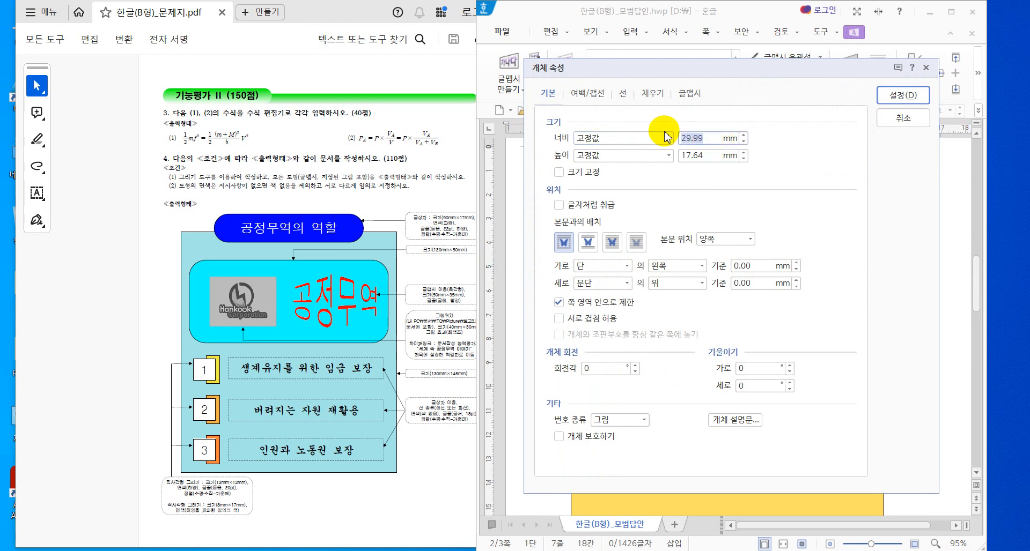
text(50)
key(Tab)
text(3)
click(557, 176)
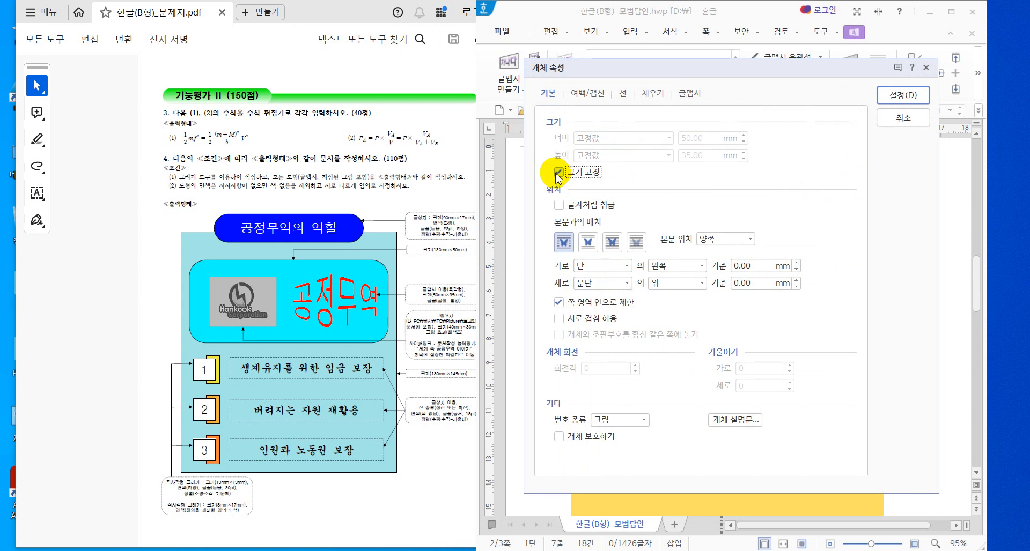
click(618, 249)
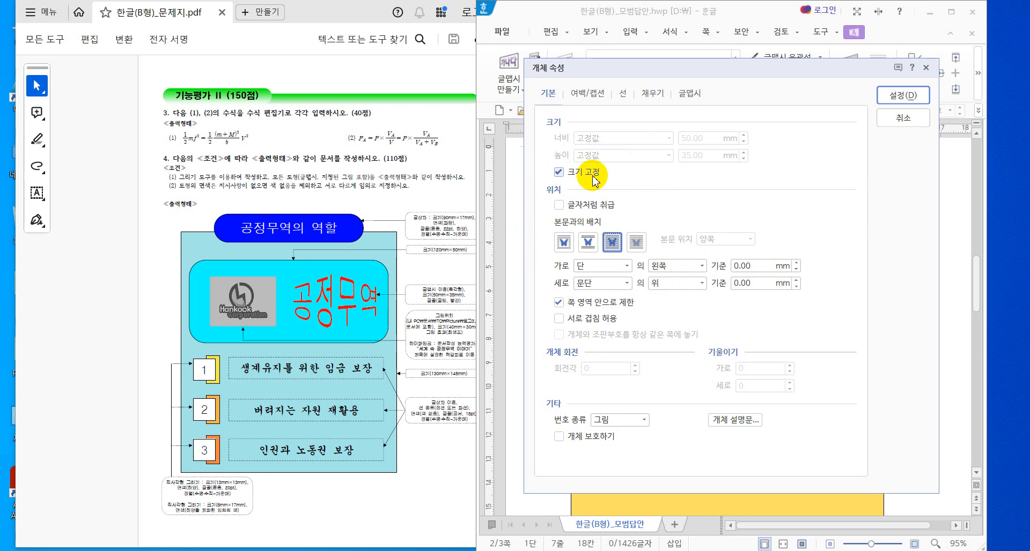
Change the 공정무역 word art's fill color to red and apply its object properties
click(663, 101)
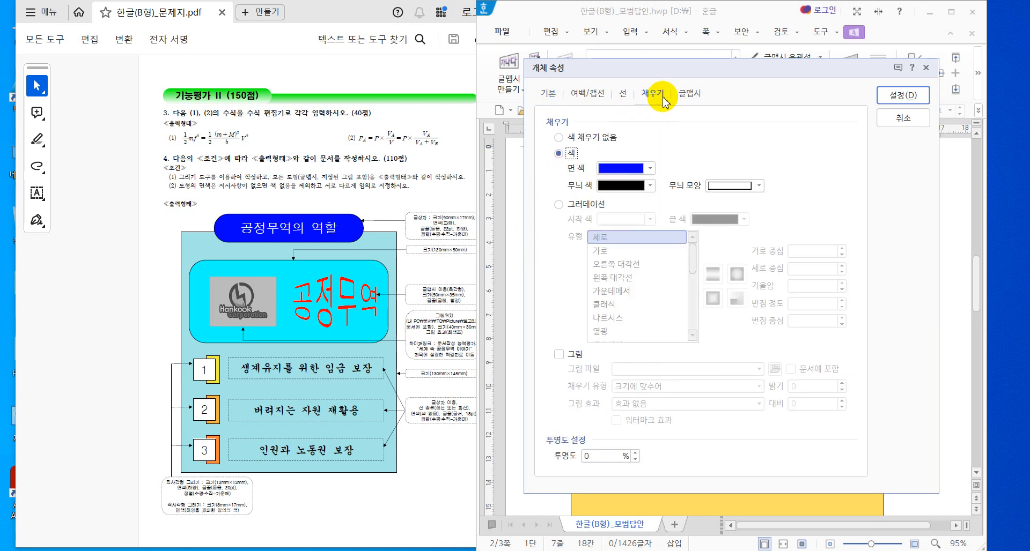
click(650, 168)
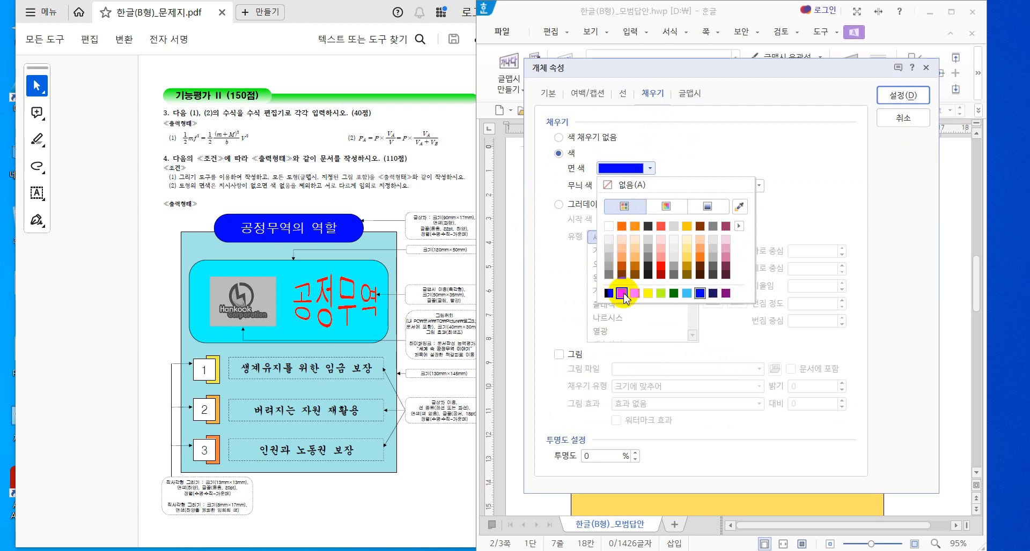
click(622, 293)
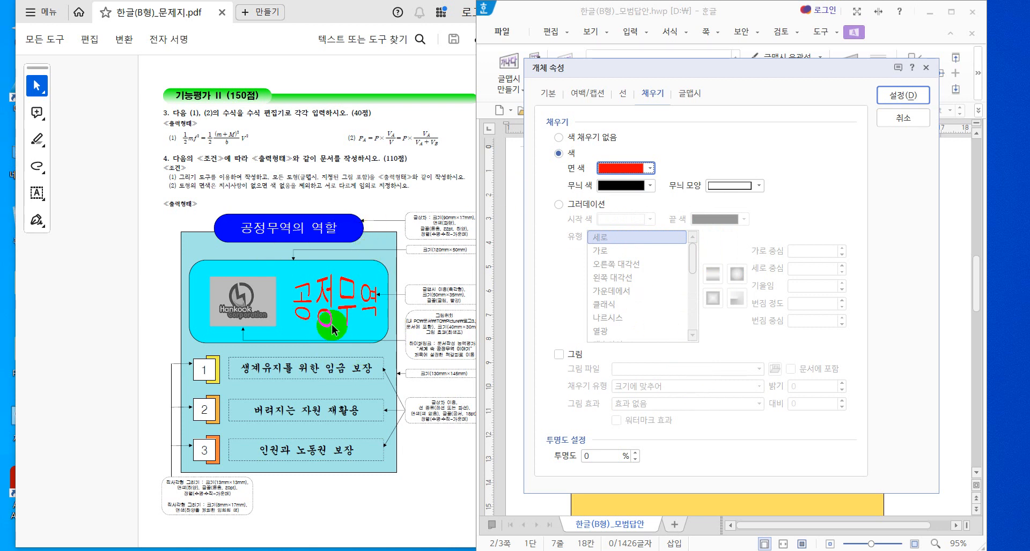
click(698, 97)
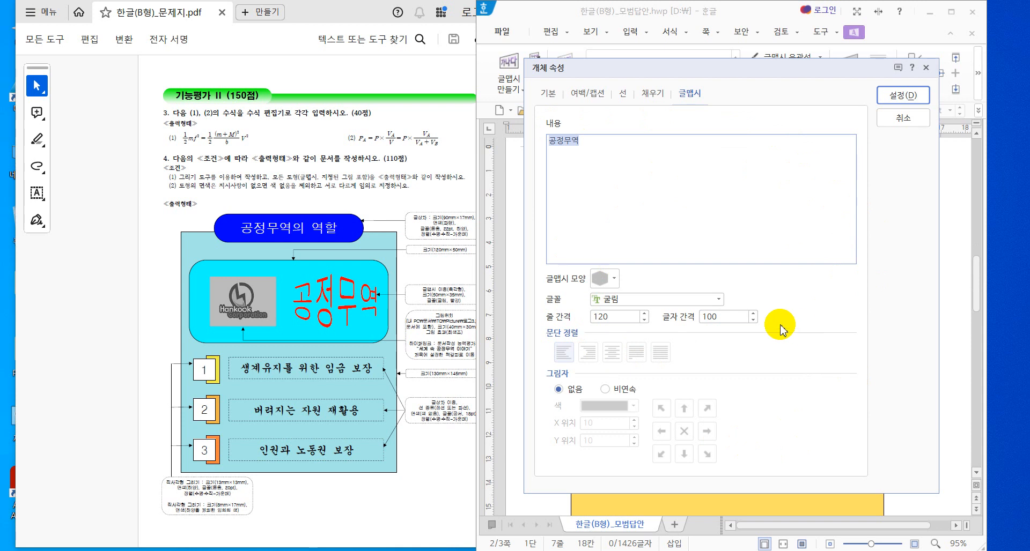
click(905, 95)
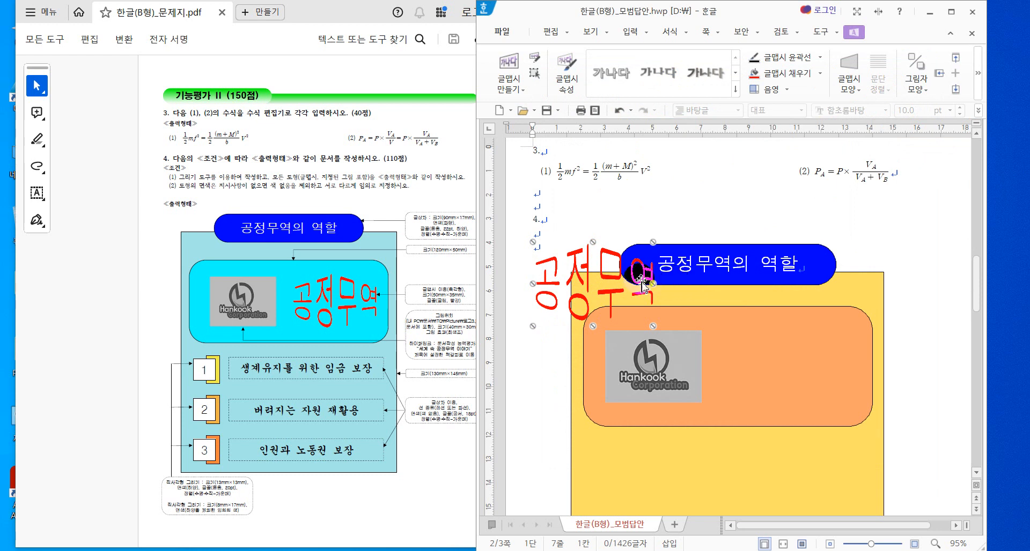
Move the red word art beside the logo inside the orange panel and shift the document window to uncover the exam sheet's notes
drag(594, 282, 792, 359)
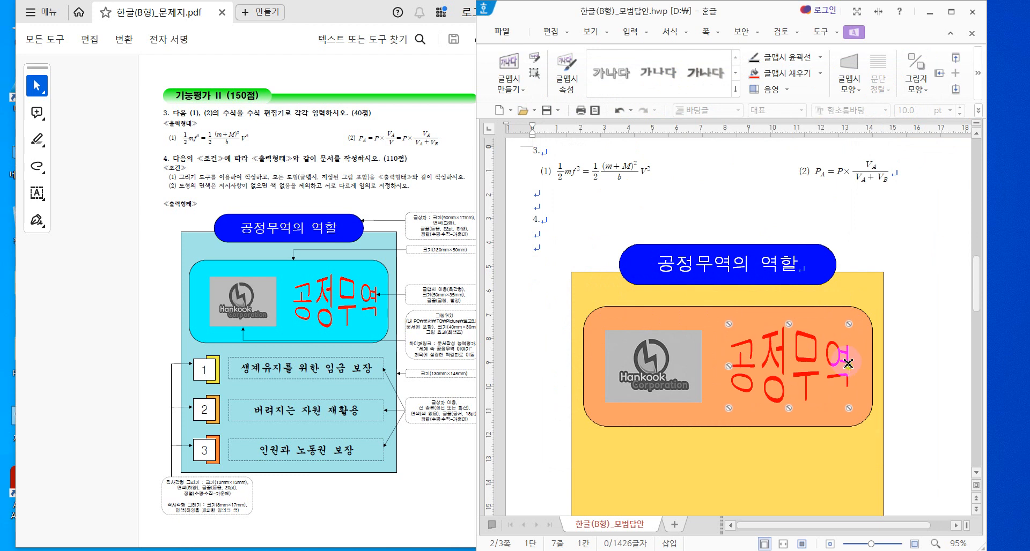
click(919, 358)
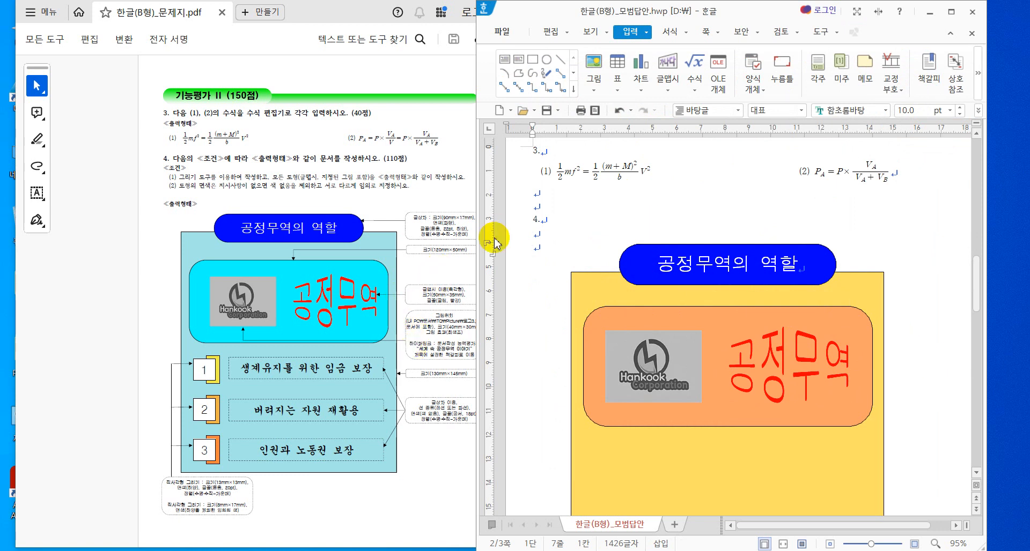
drag(720, 12, 764, 11)
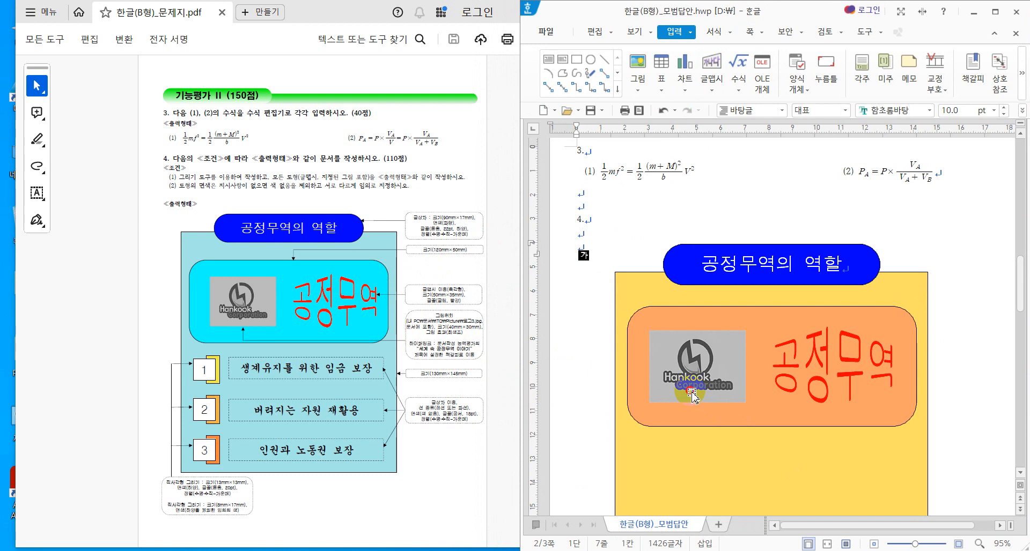
Add a hyperlink from the logo picture to the 공정무역 bookmark in the current document, and deselect the picture
click(693, 397)
right_click(701, 354)
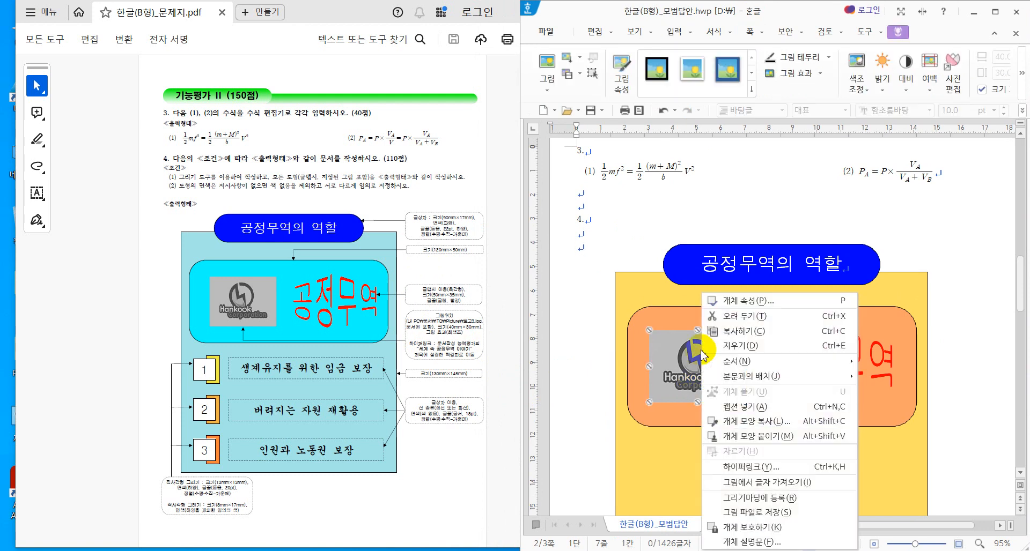
click(733, 468)
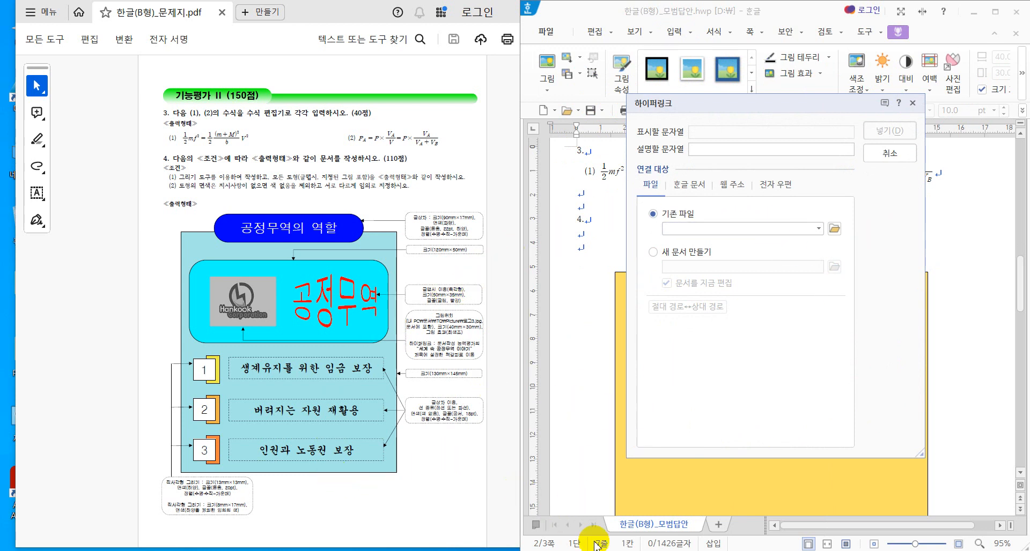
click(699, 184)
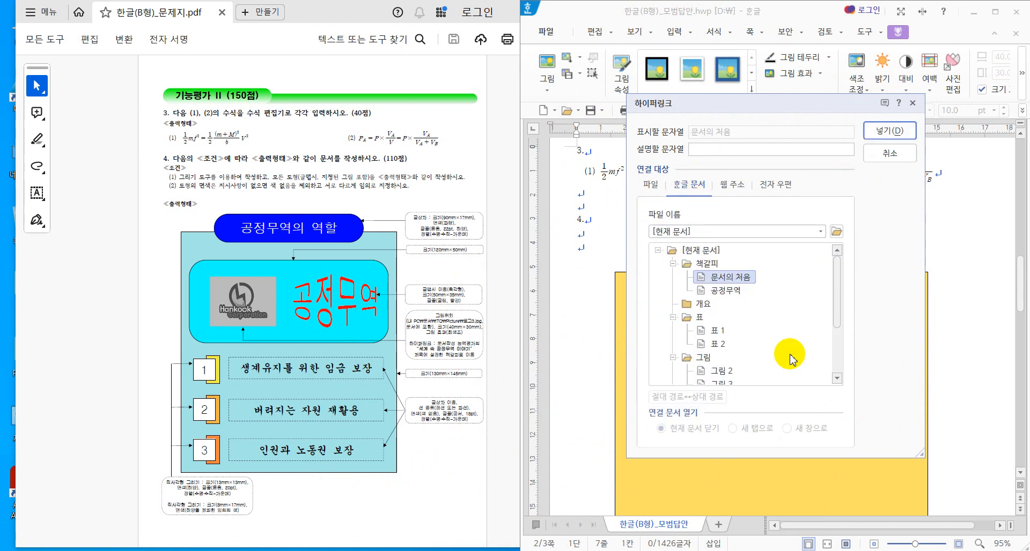
click(730, 290)
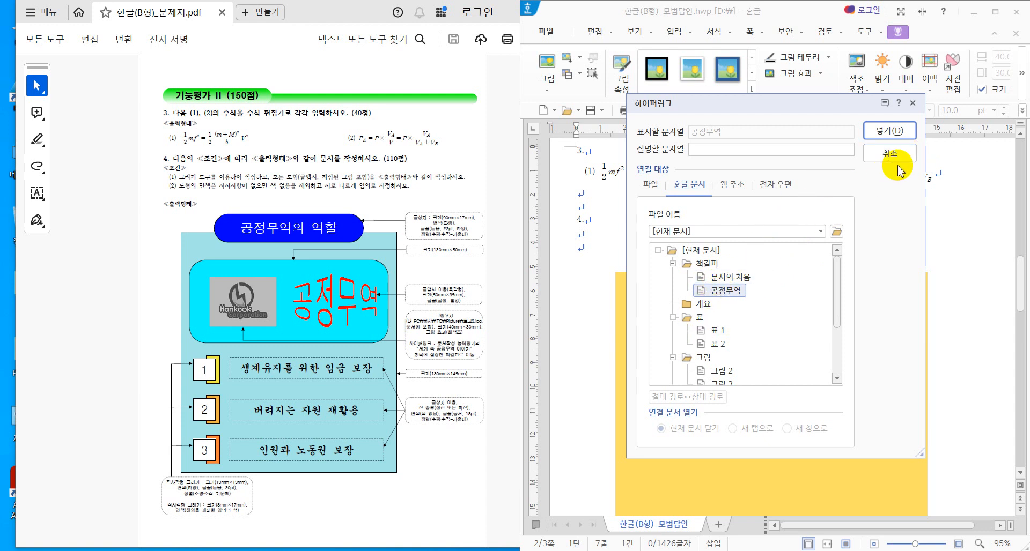
click(890, 135)
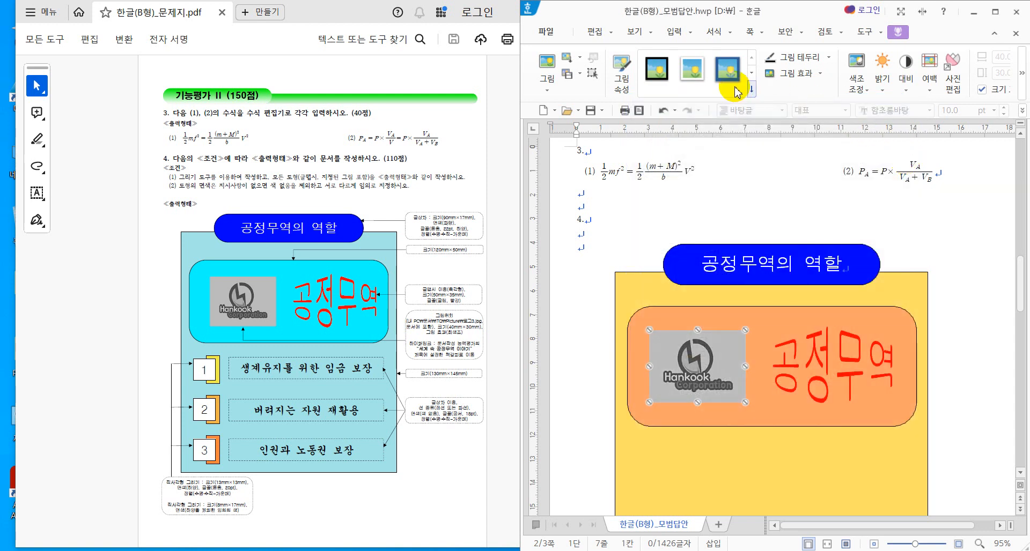
click(674, 31)
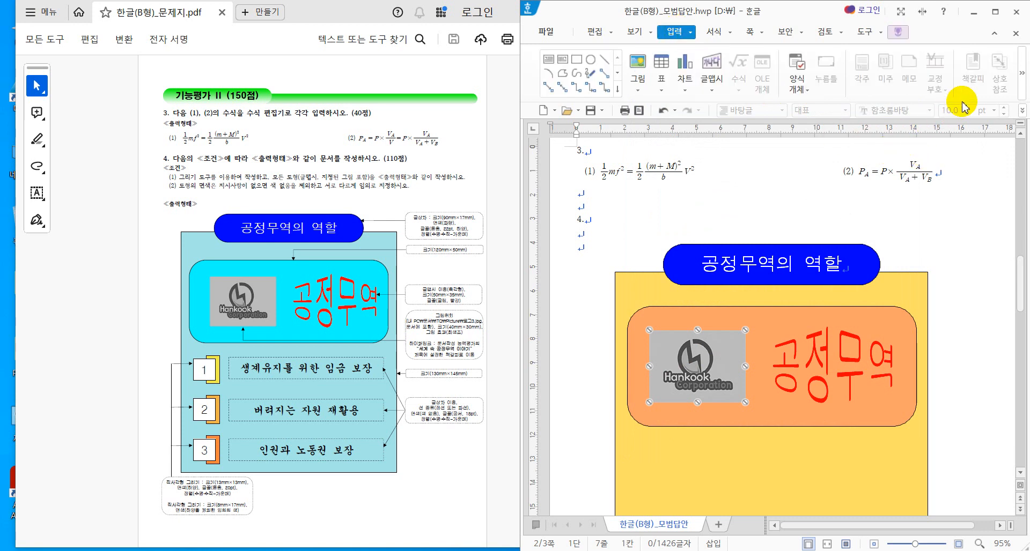
click(1005, 340)
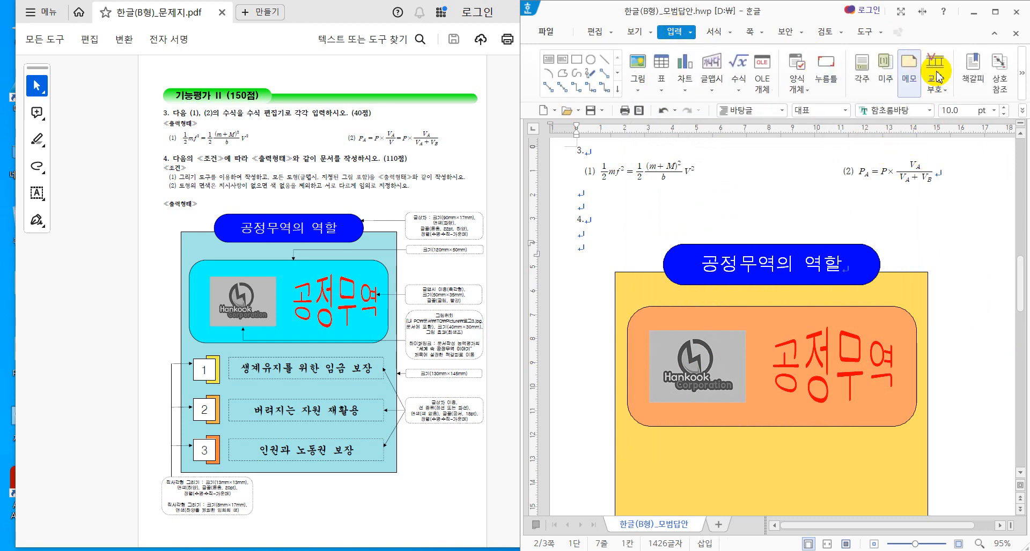
Delete the existing 공정무역 bookmark from the document's bookmark list
click(972, 67)
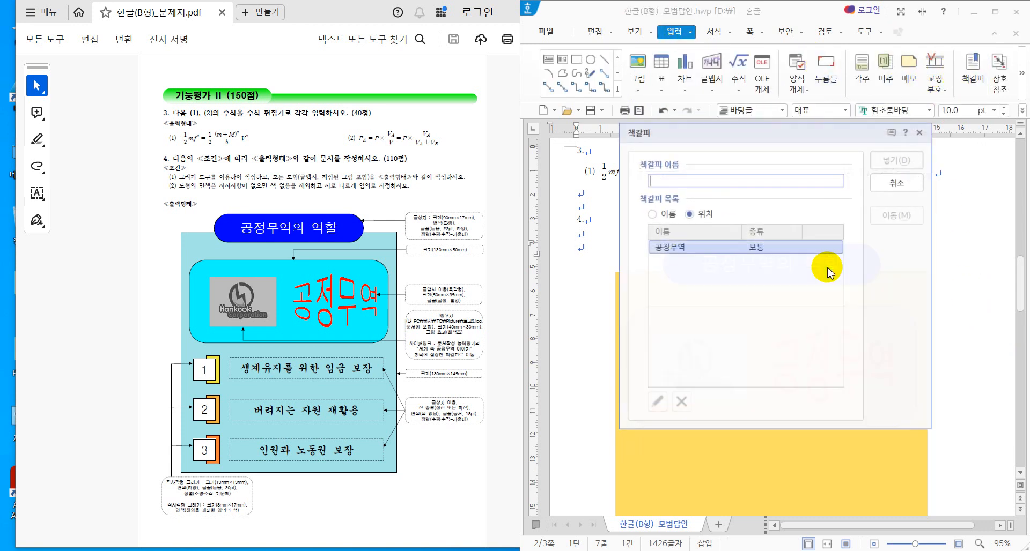
click(717, 248)
click(681, 402)
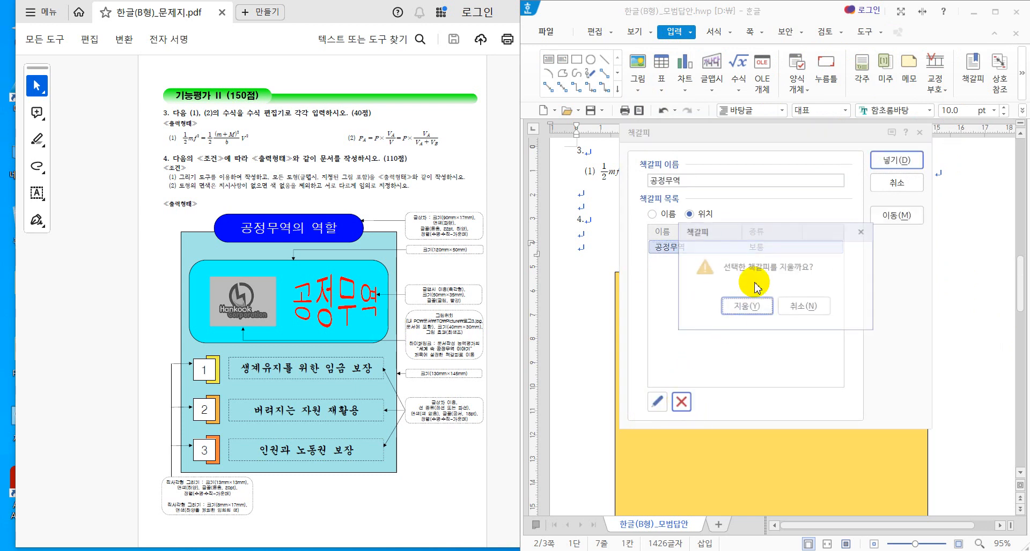
click(756, 310)
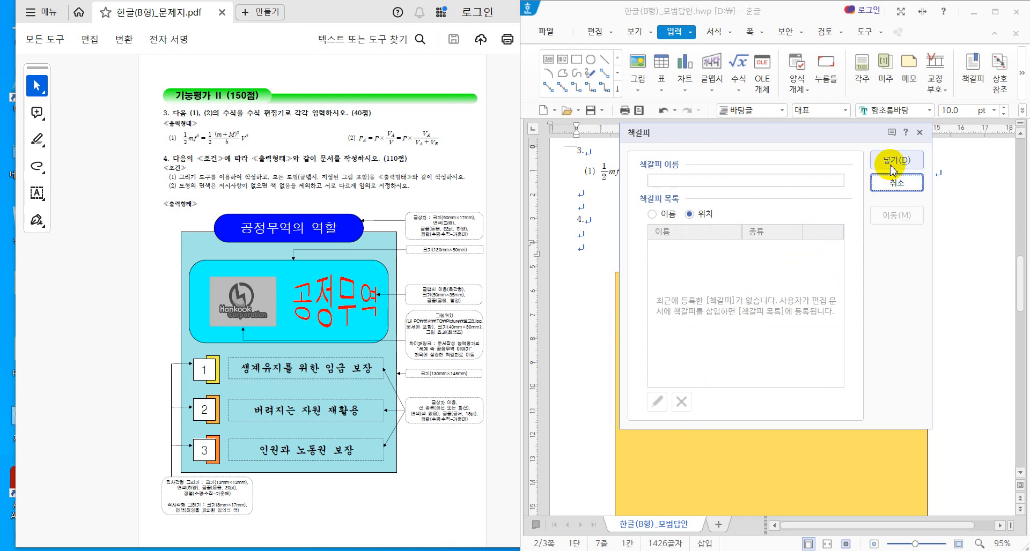
click(920, 132)
Try to link the logo picture to a target within the current document
click(701, 365)
right_click(701, 365)
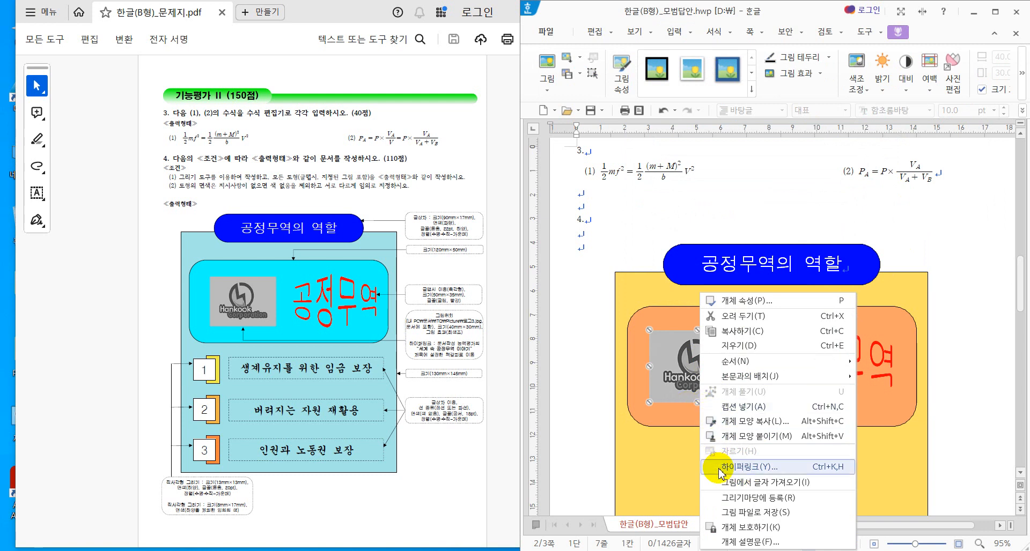
click(721, 472)
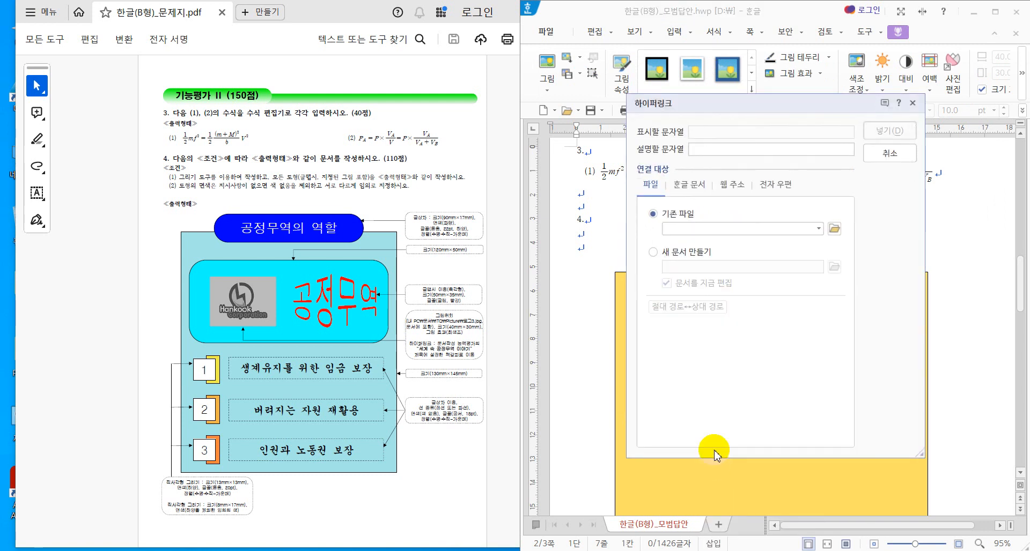
click(687, 189)
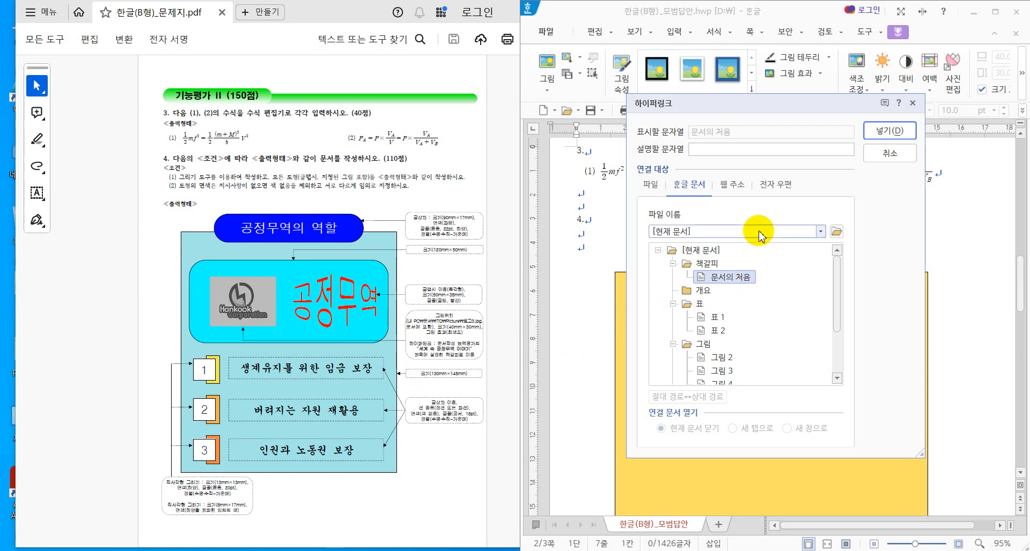
click(890, 130)
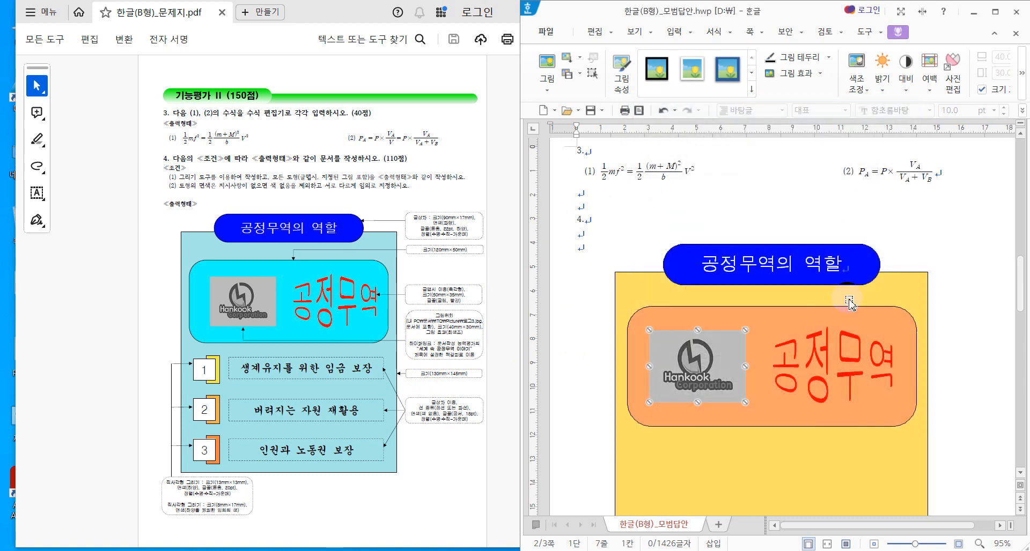
Insert a bookmark named 공정무역 at the start of the title line "세계 속 공정무역 이야기" on the third page
scroll(786, 326, down, 10)
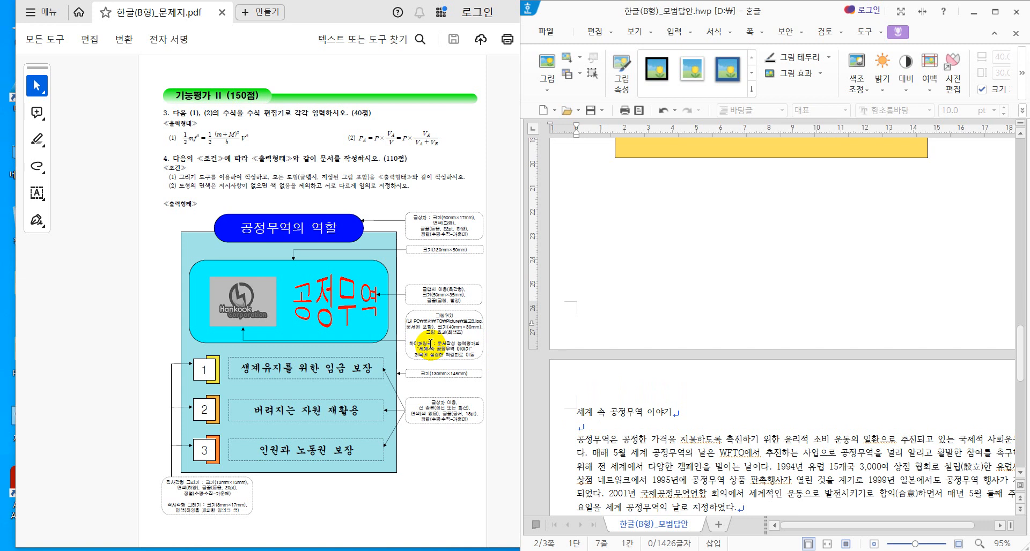
scroll(431, 344, down, 3)
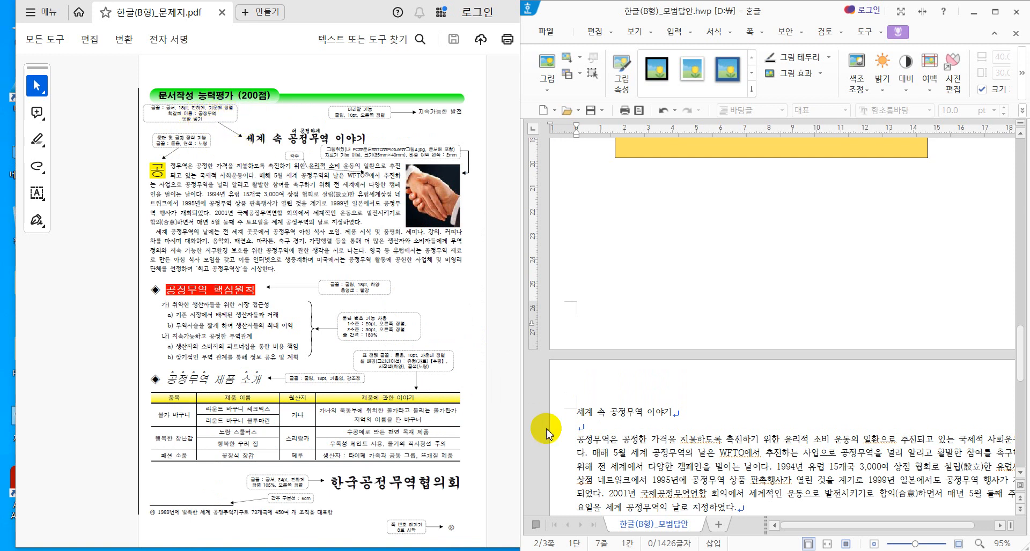
drag(574, 413, 710, 417)
click(711, 418)
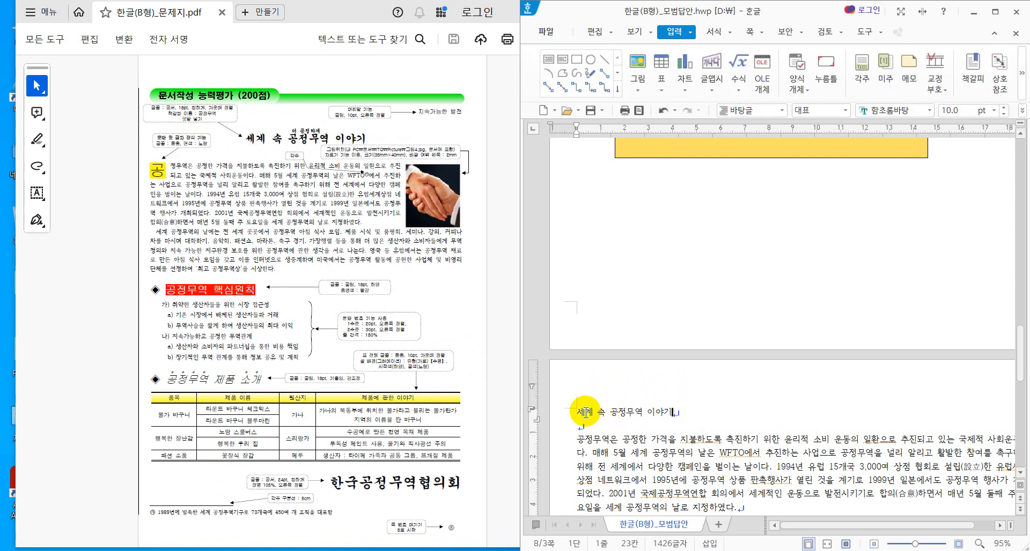
click(581, 412)
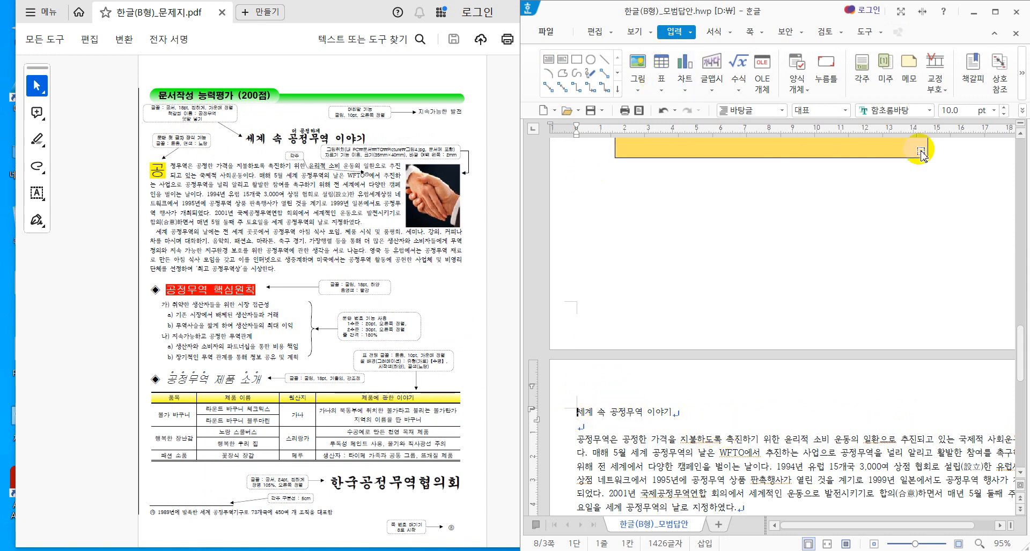
click(968, 73)
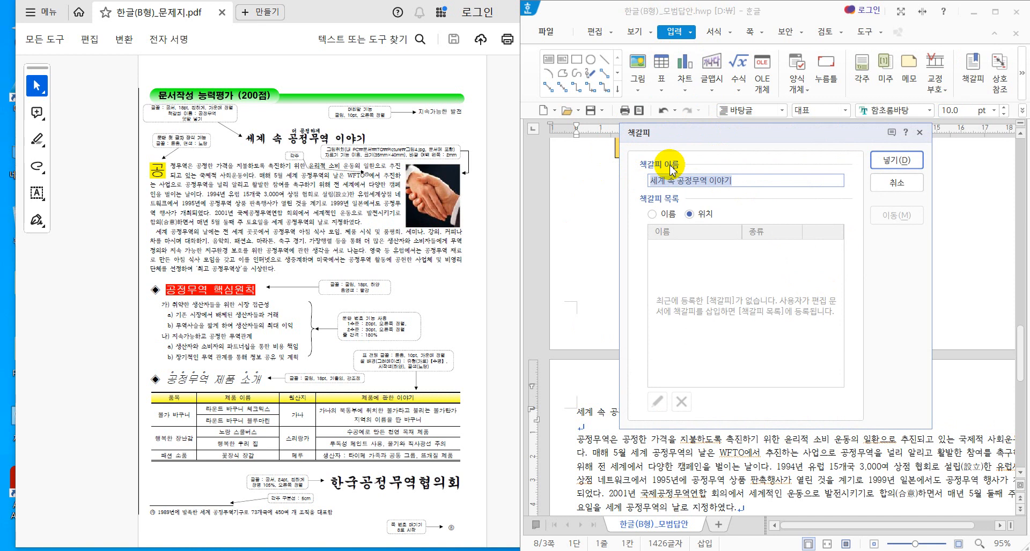
text(공ㅈ)
text(무역)
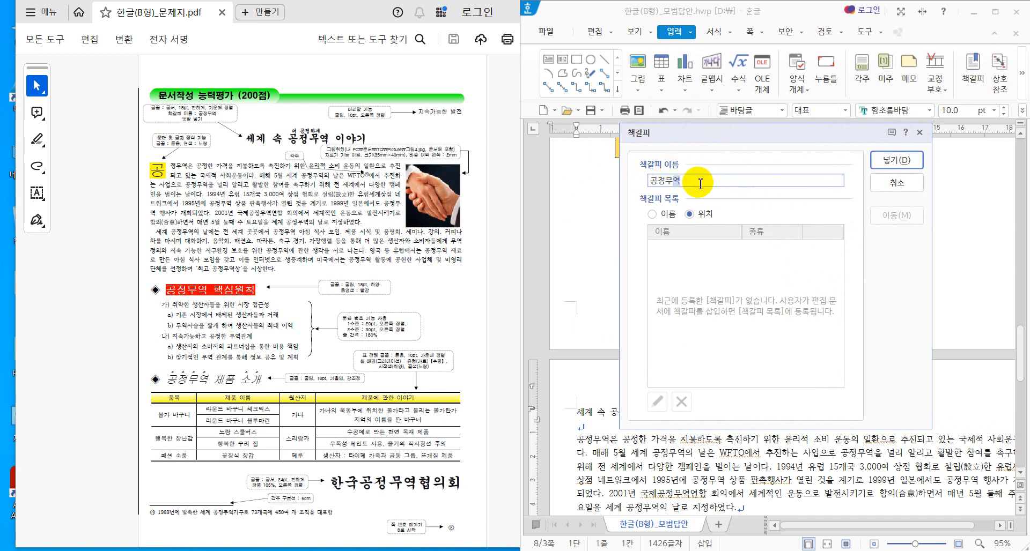
click(898, 161)
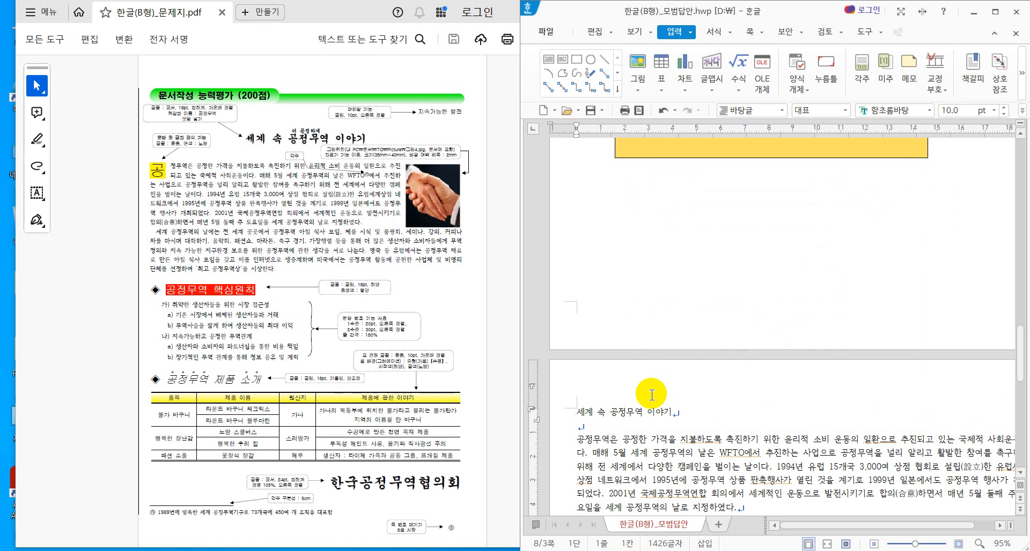
key(Hangul)
Hyperlink the Hankook logo picture to the recreated 공정무역 bookmark in the current document, and deselect it
scroll(652, 395, up, 10)
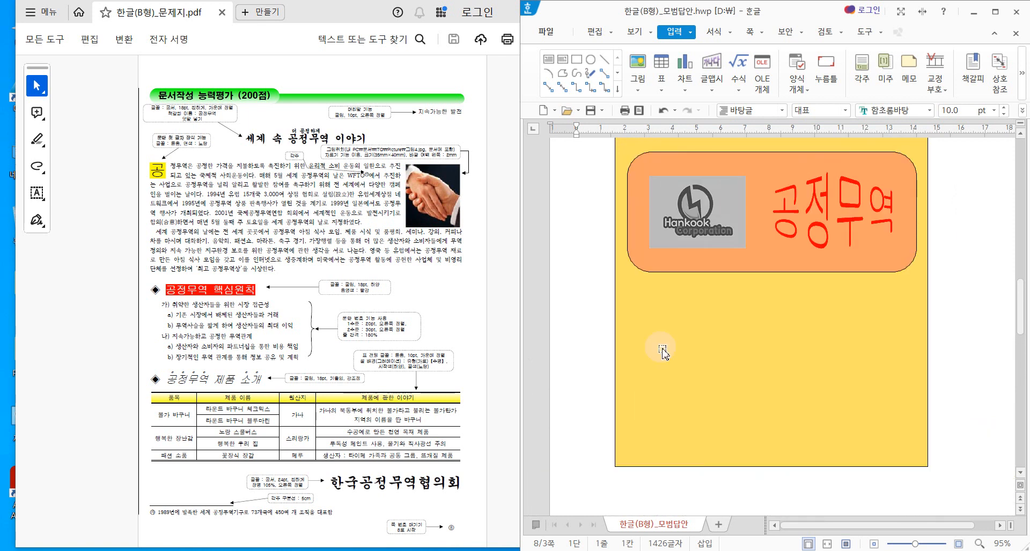
click(704, 214)
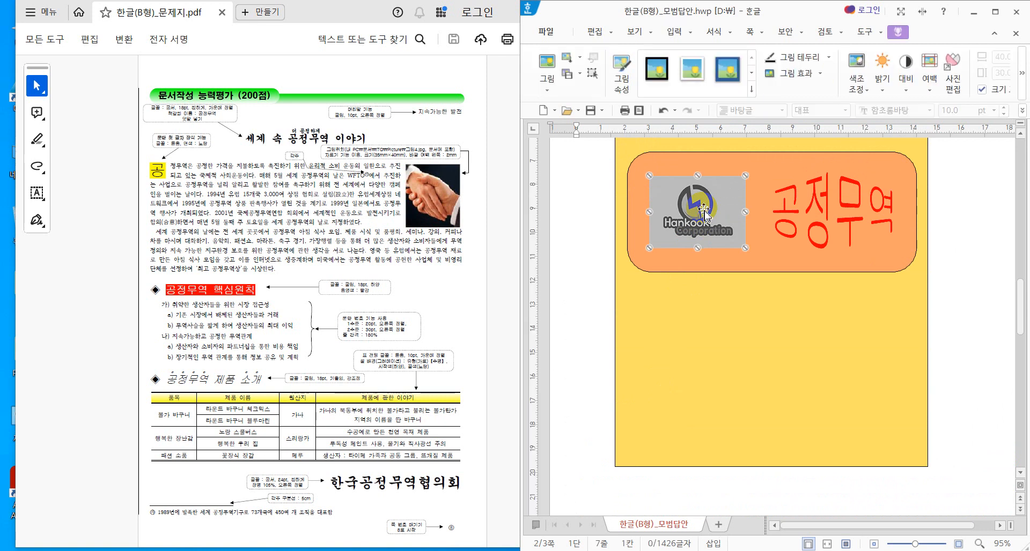
right_click(704, 209)
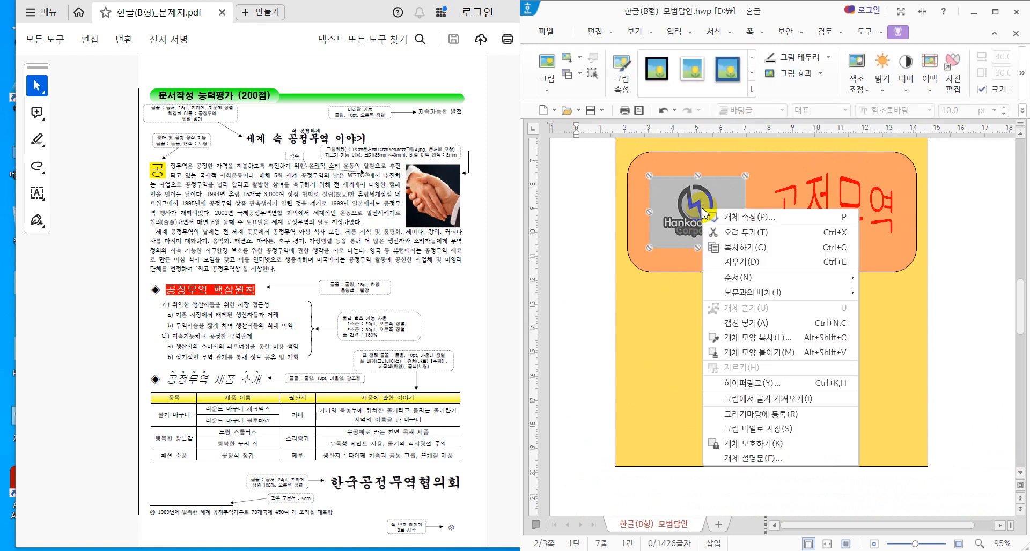
click(777, 384)
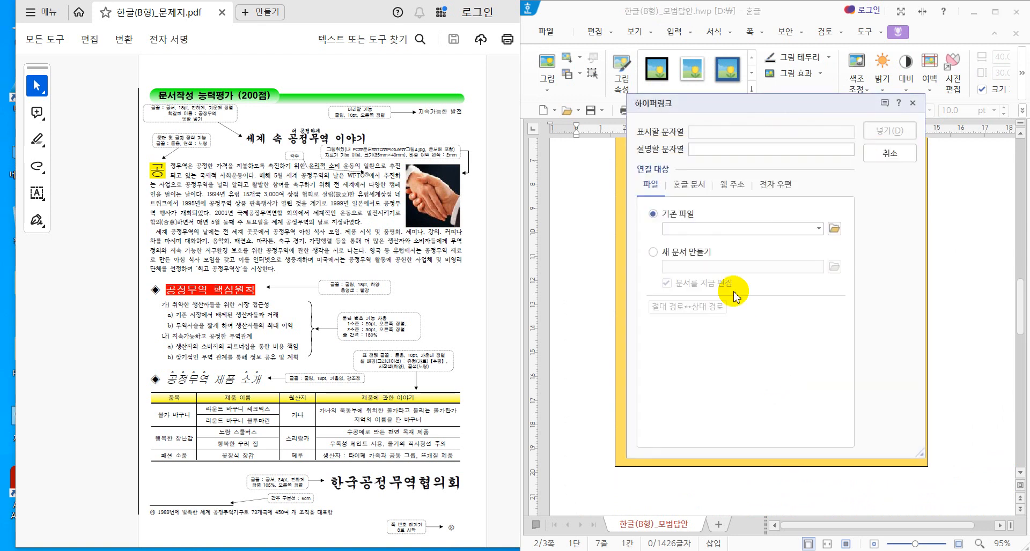
click(689, 185)
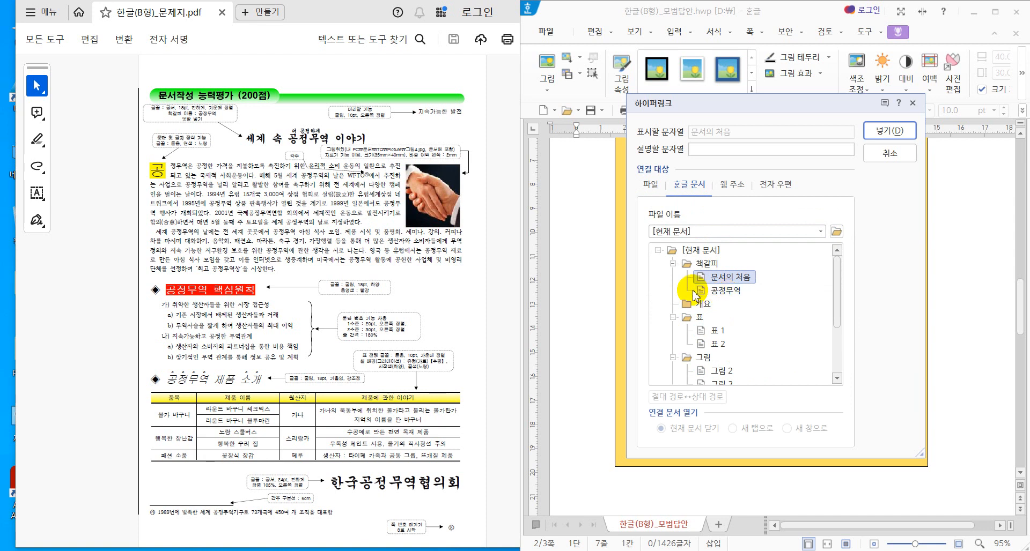
click(737, 292)
click(879, 131)
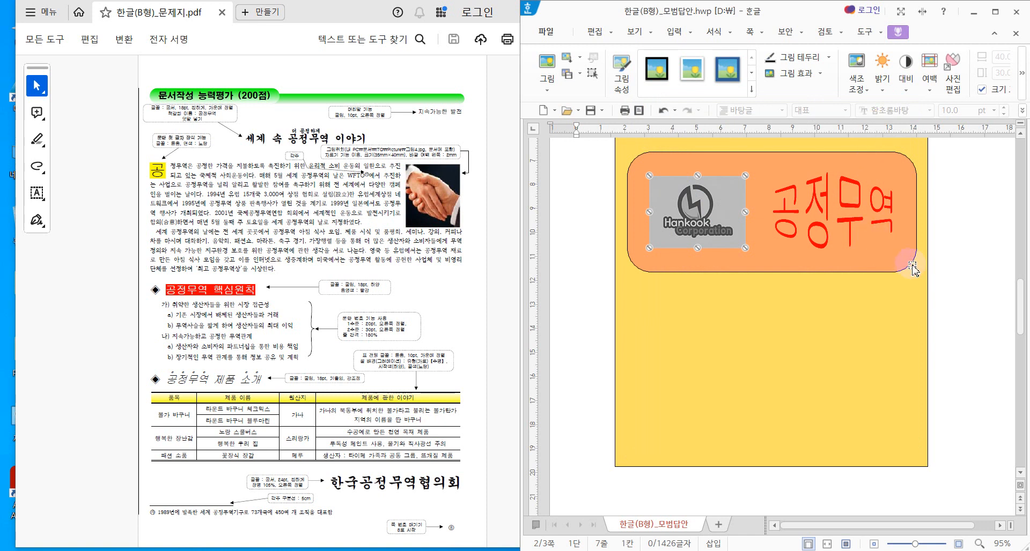
click(958, 293)
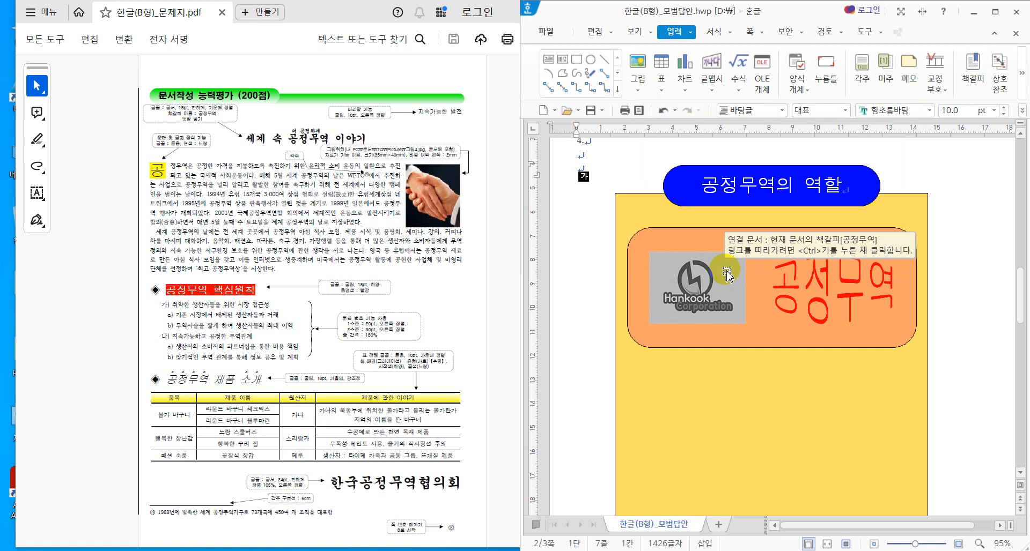
Test the logo's hyperlink by following it to the bookmarked title, and return the exam sheet to the shape drawing page
ctrl+click(673, 292)
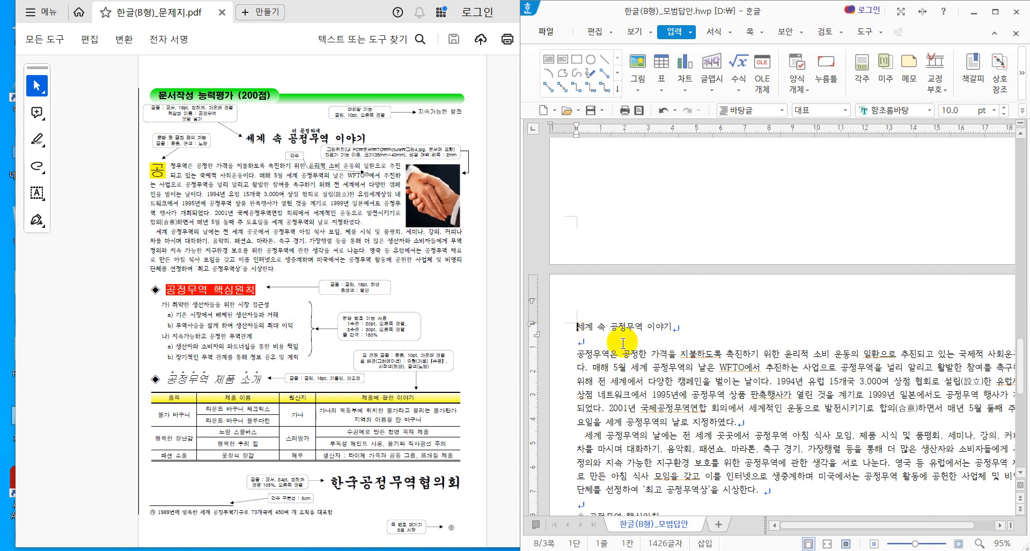
drag(575, 328, 592, 331)
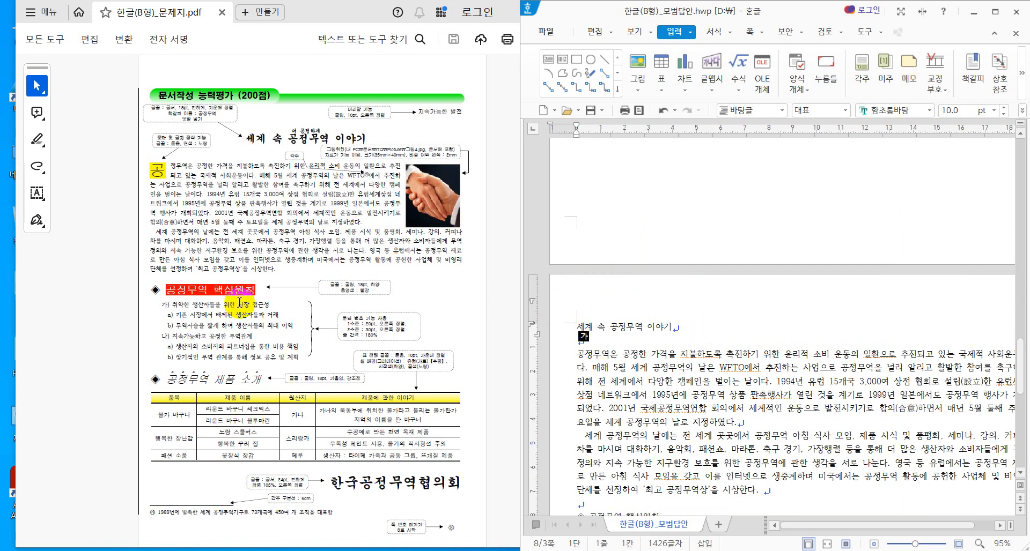
scroll(240, 307, down, 10)
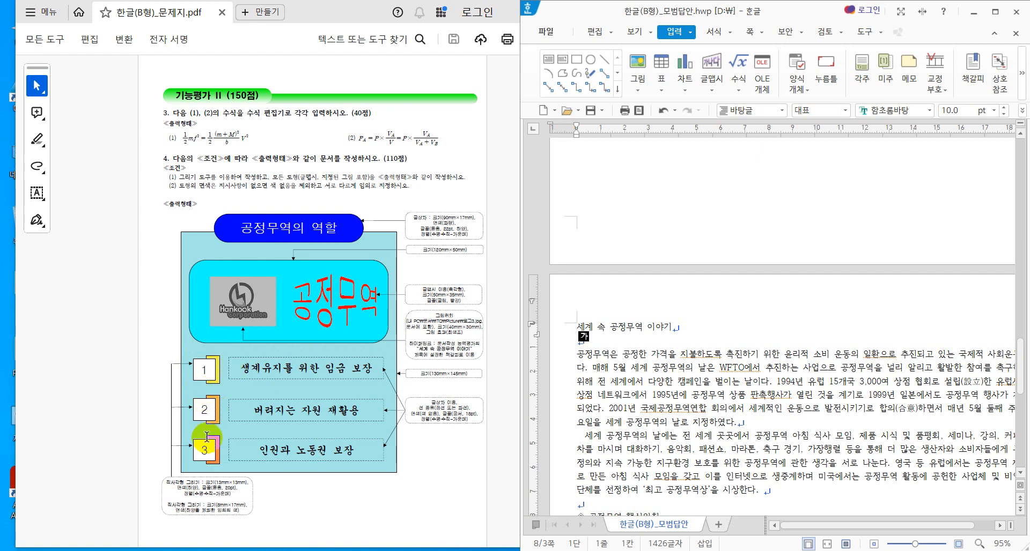
Draw a narrow upright rectangle about 9 mm wide and 20 mm high below the orange panel on the yellow background
scroll(658, 397, up, 5)
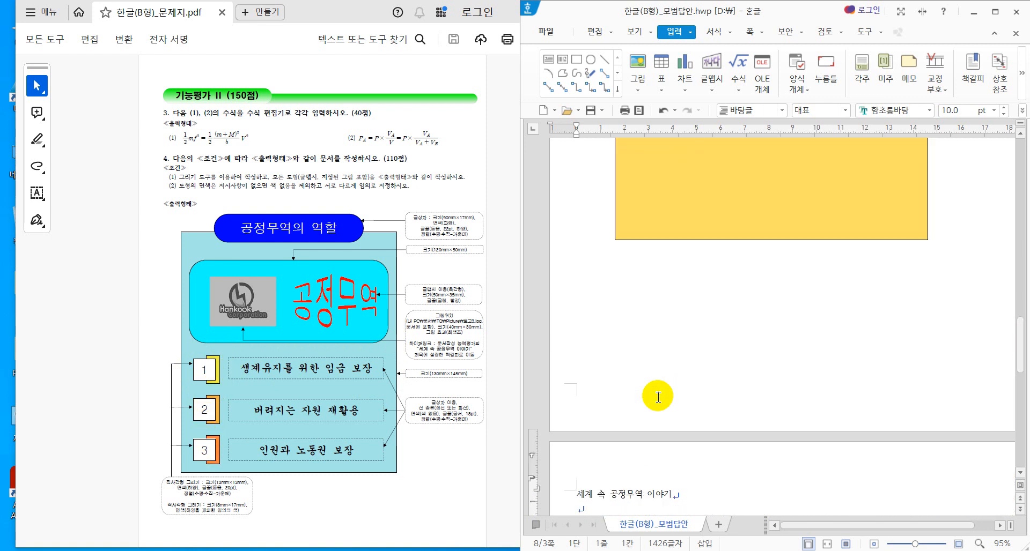
scroll(657, 397, up, 1)
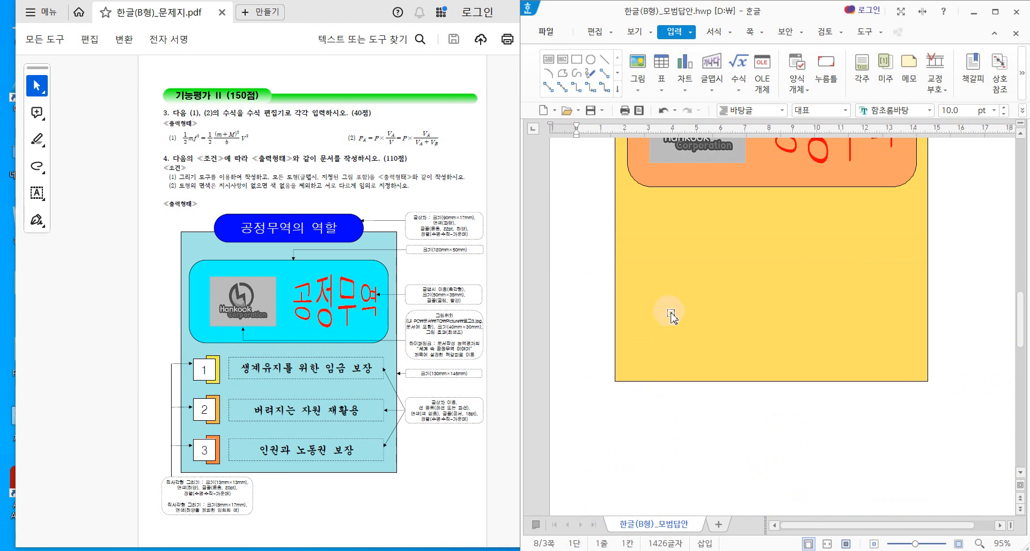
scroll(653, 242, up, 1)
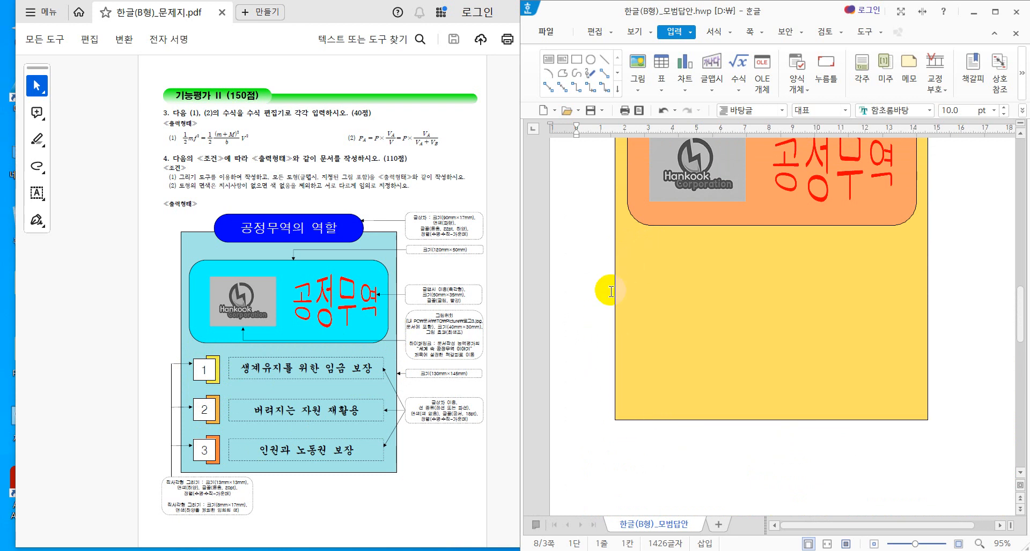
scroll(656, 354, up, 3)
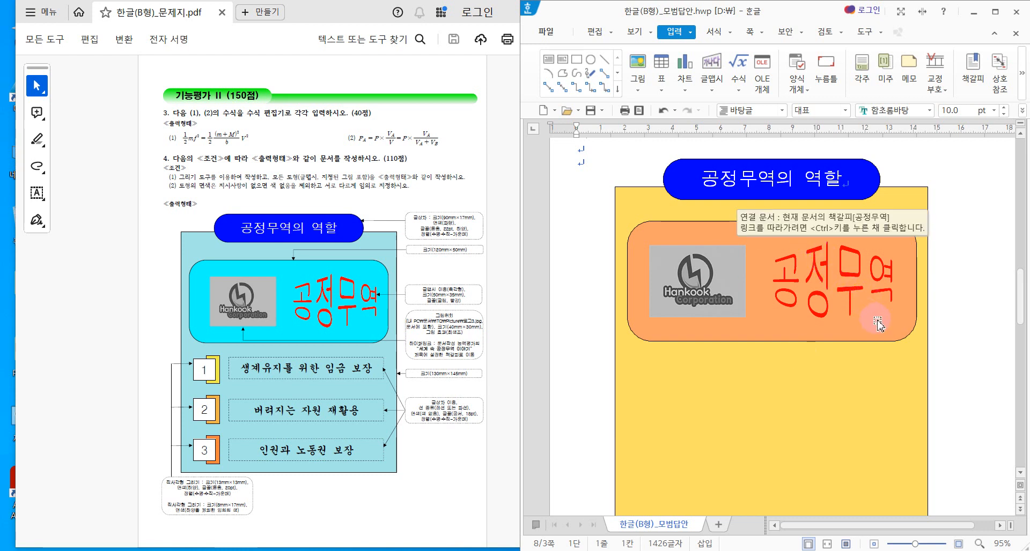
scroll(472, 306, down, 1)
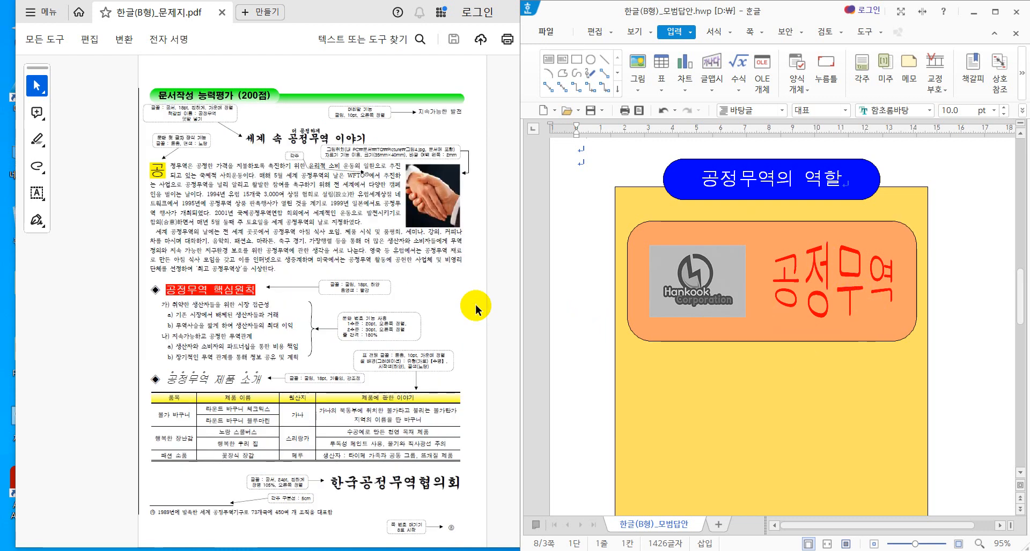
scroll(483, 287, up, 1)
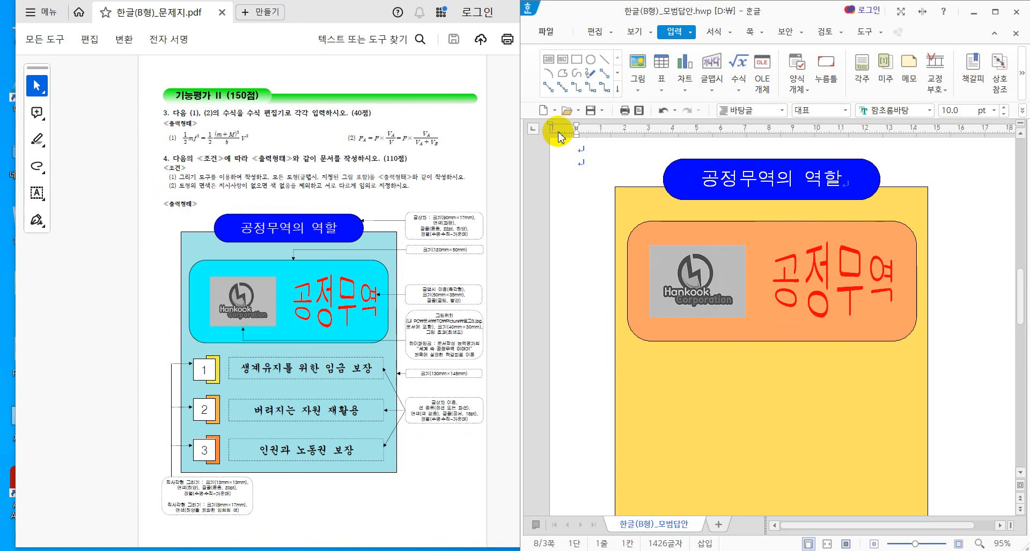
click(577, 60)
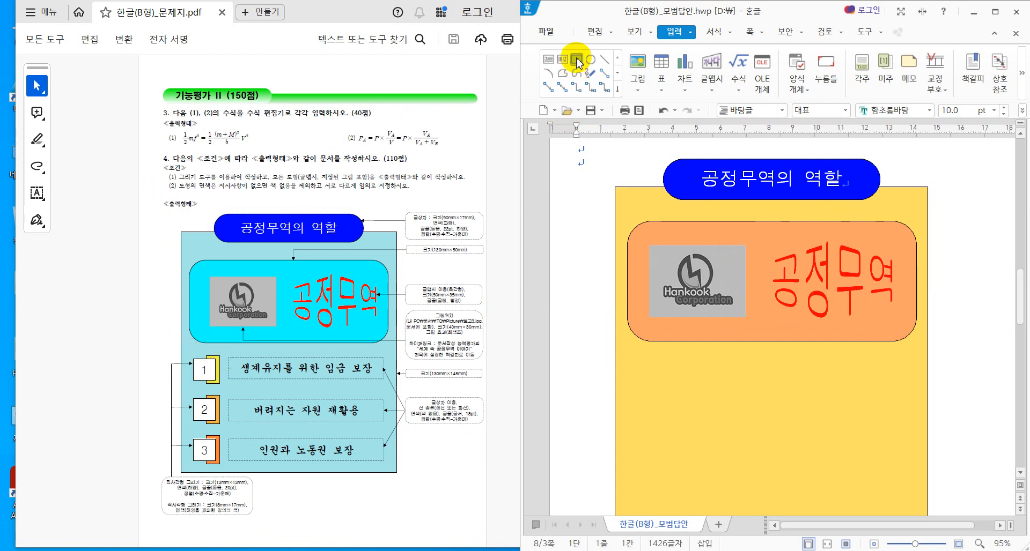
drag(648, 361, 670, 410)
Set the narrow upright rectangle's size to 8 mm wide by 17 mm high and fill it with dark grey
double_click(667, 398)
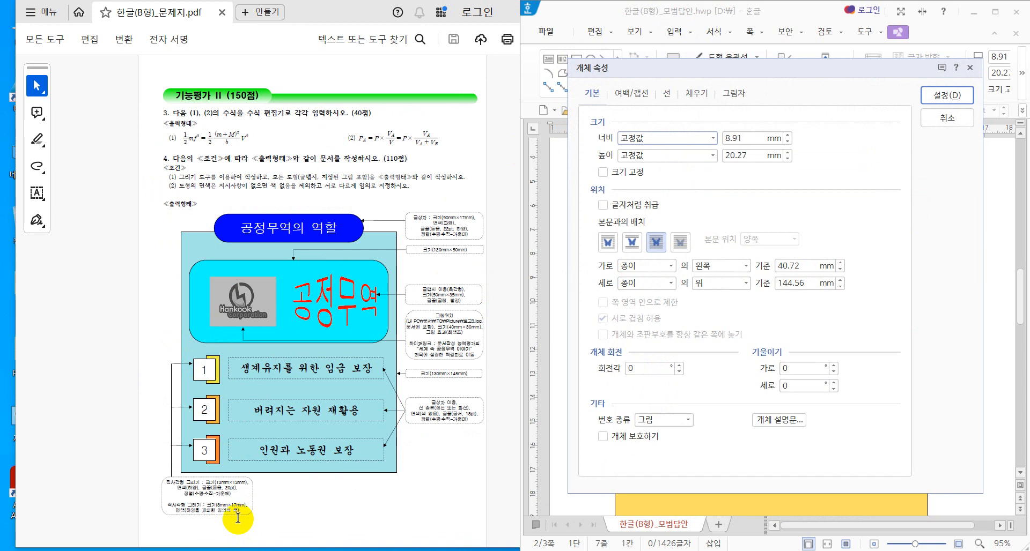
click(730, 140)
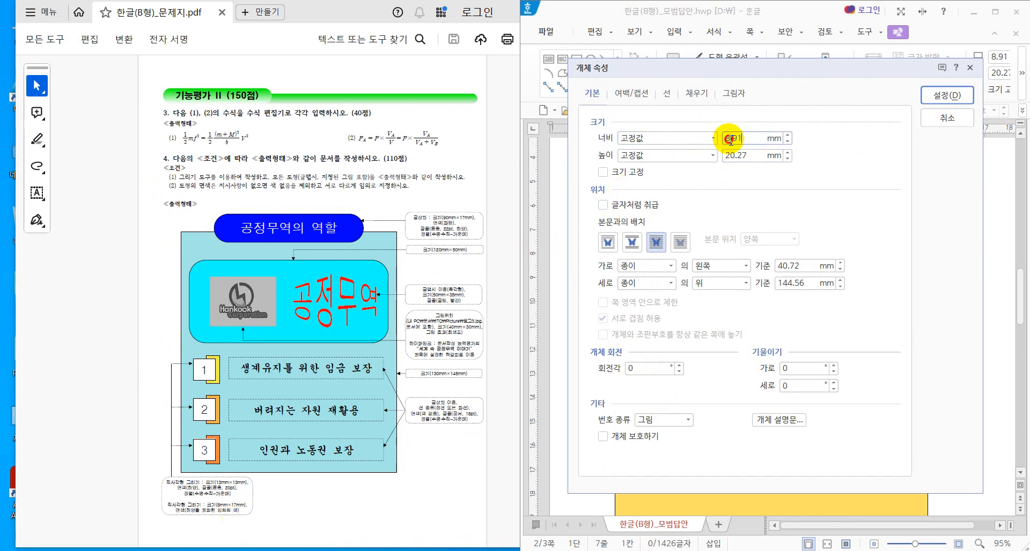
double_click(730, 141)
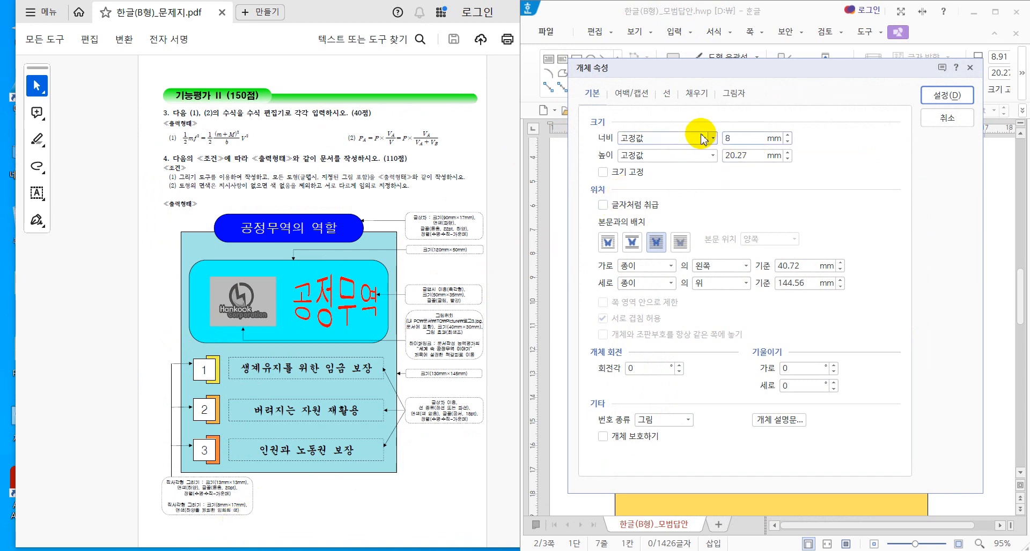
key(Tab)
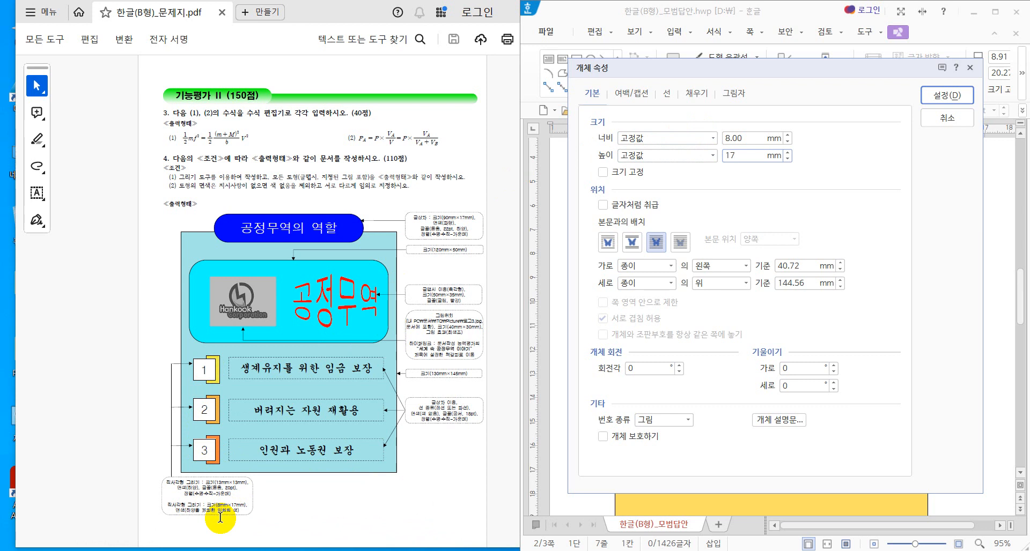
click(698, 96)
click(695, 168)
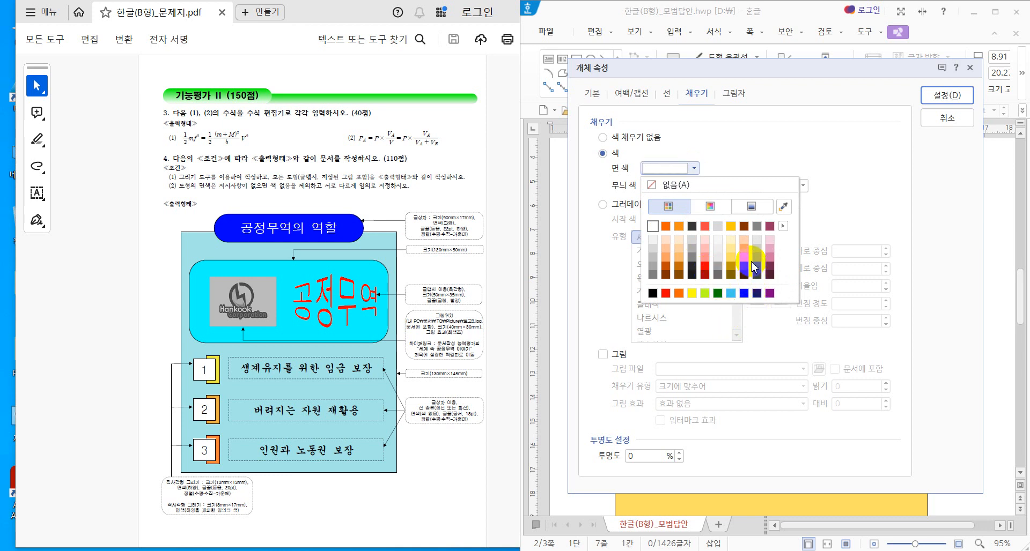
click(755, 266)
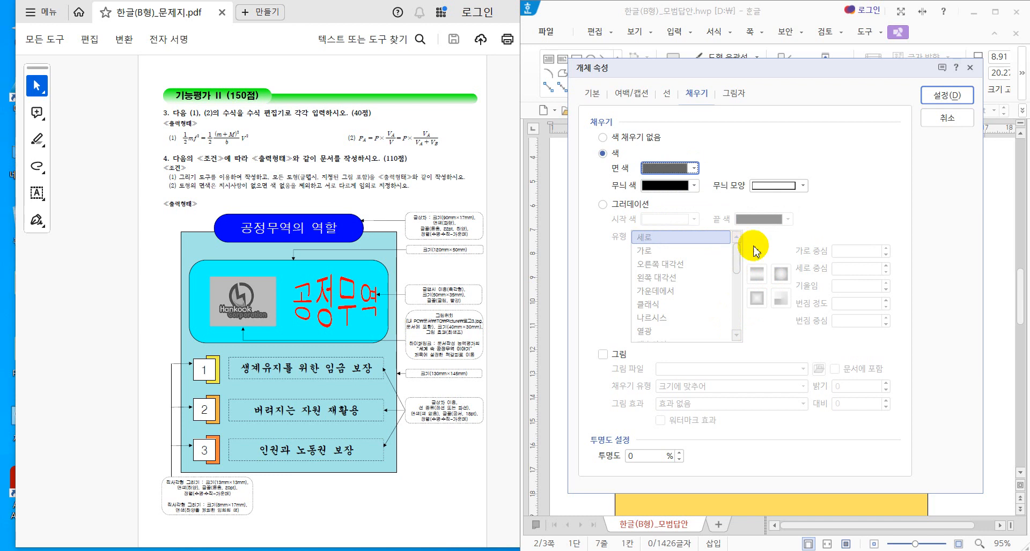
click(946, 94)
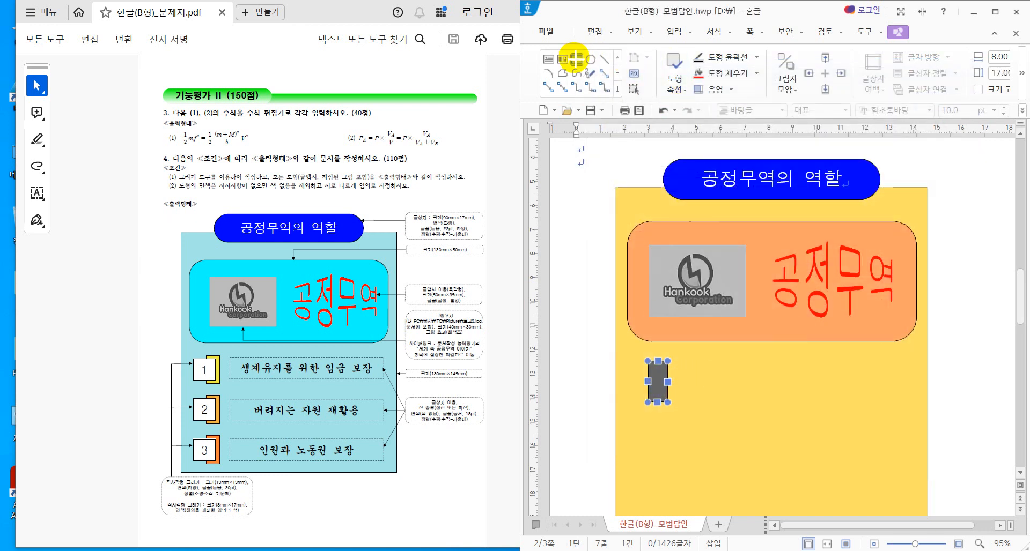
Draw a rectangle about 14 by 12 mm overlapping the dark grey one, and set its size to 13 × 13 mm with the size locked
click(576, 59)
drag(629, 360, 663, 389)
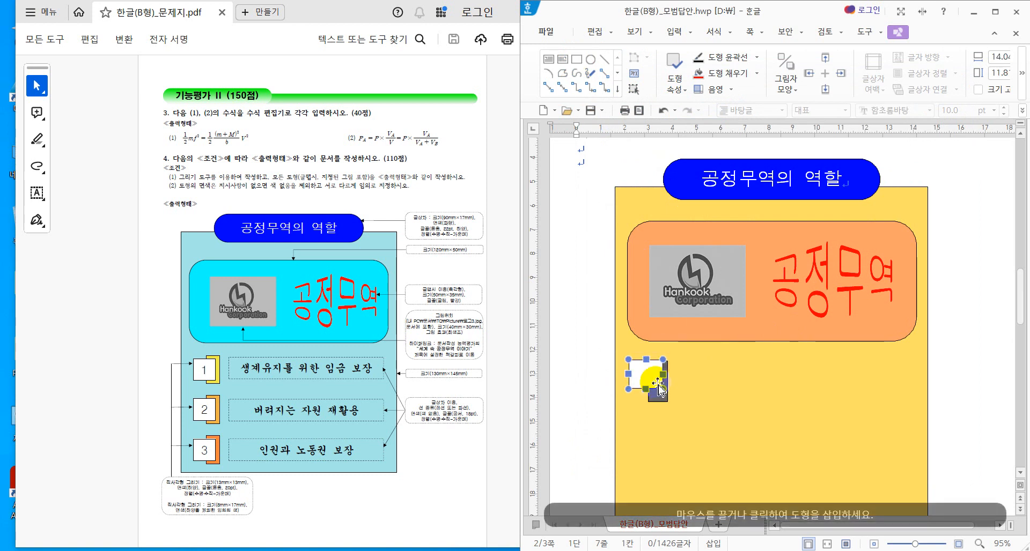
double_click(659, 385)
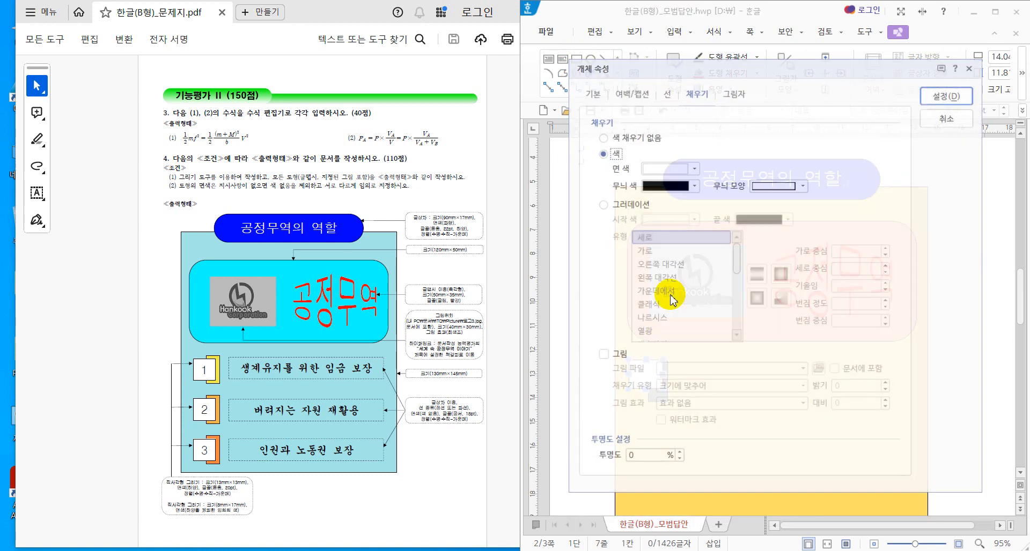
click(595, 94)
drag(749, 138, 697, 141)
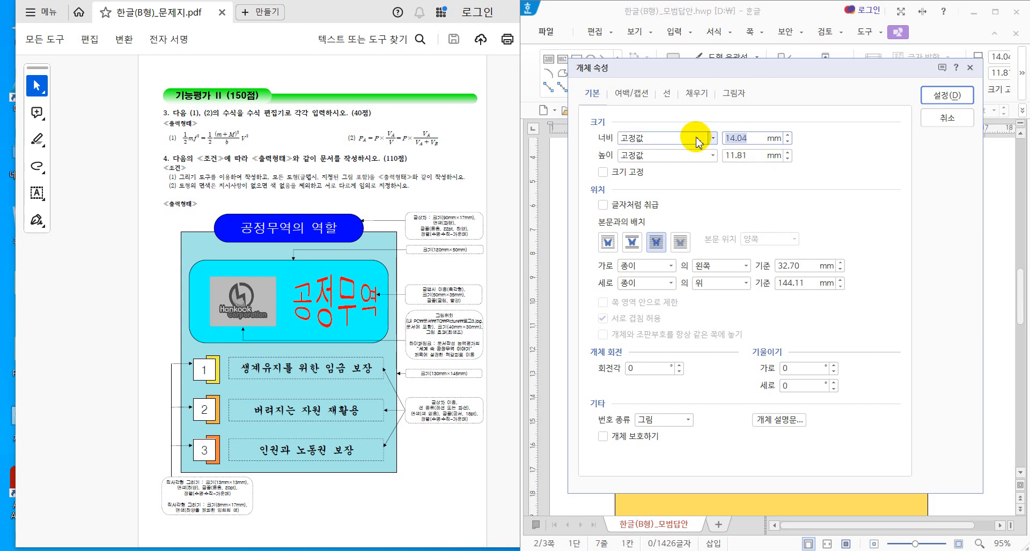
text(13)
key(Tab)
key(Tab)
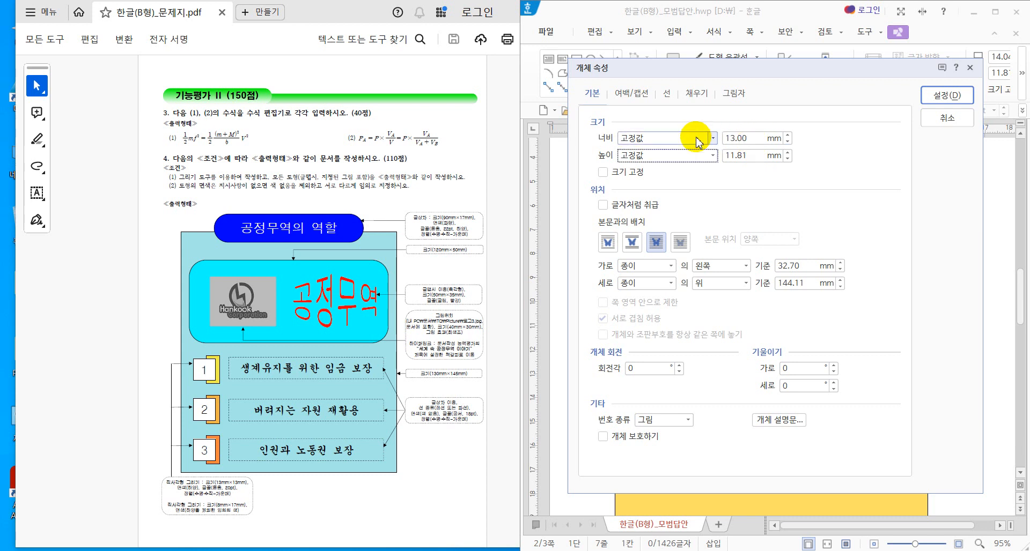
text(13)
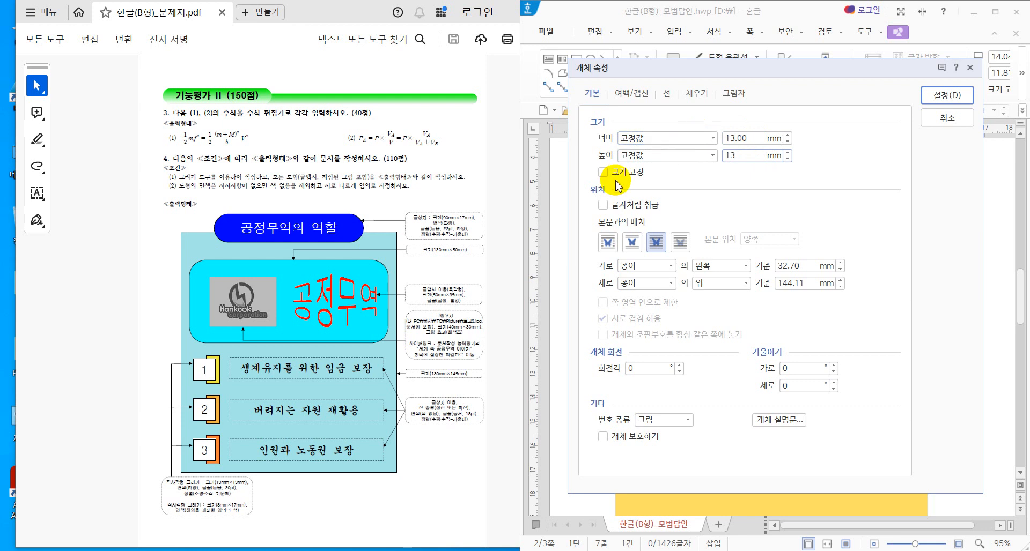
click(602, 172)
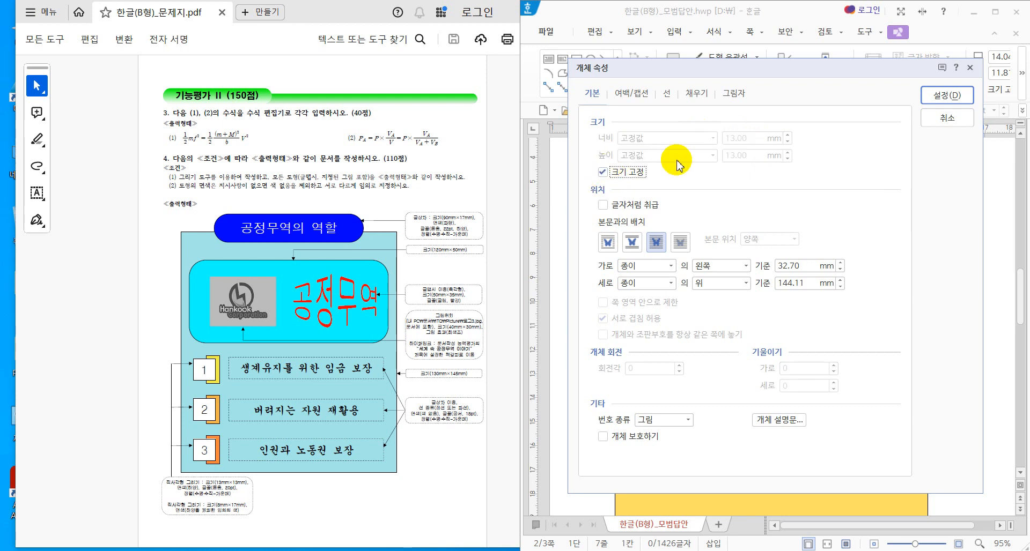
Fill the 13 mm square with white and nudge it down over the dark grey rectangle
click(697, 93)
click(694, 168)
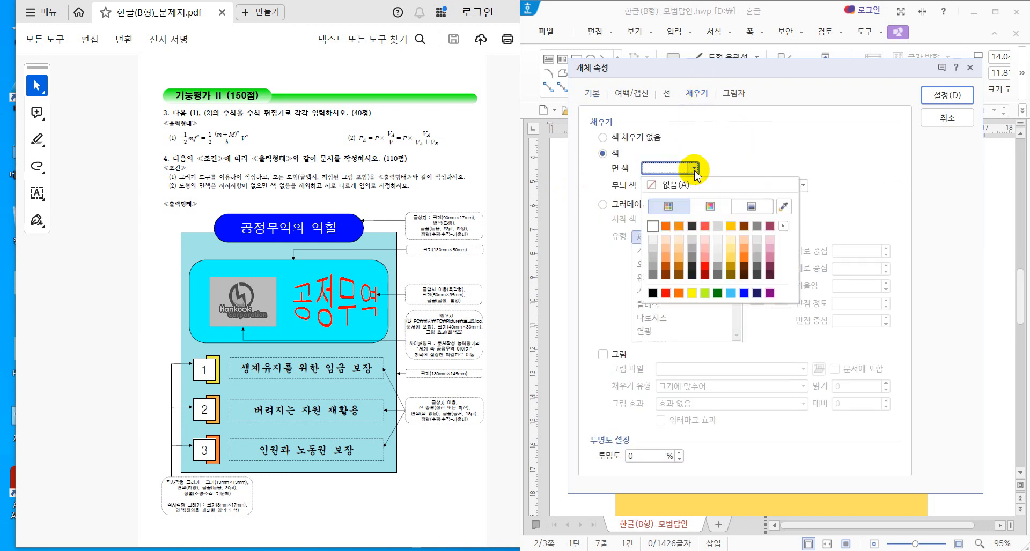
click(652, 226)
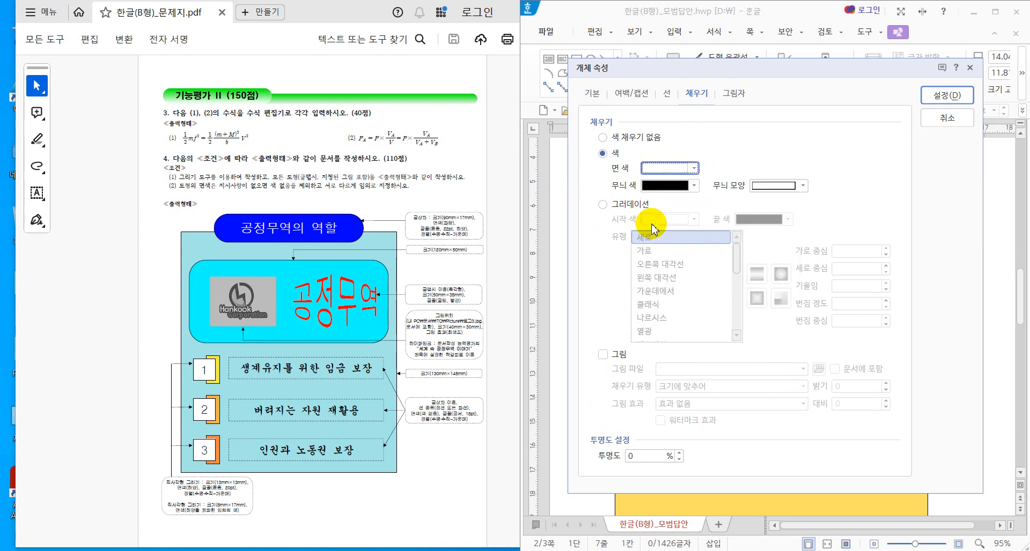
click(947, 97)
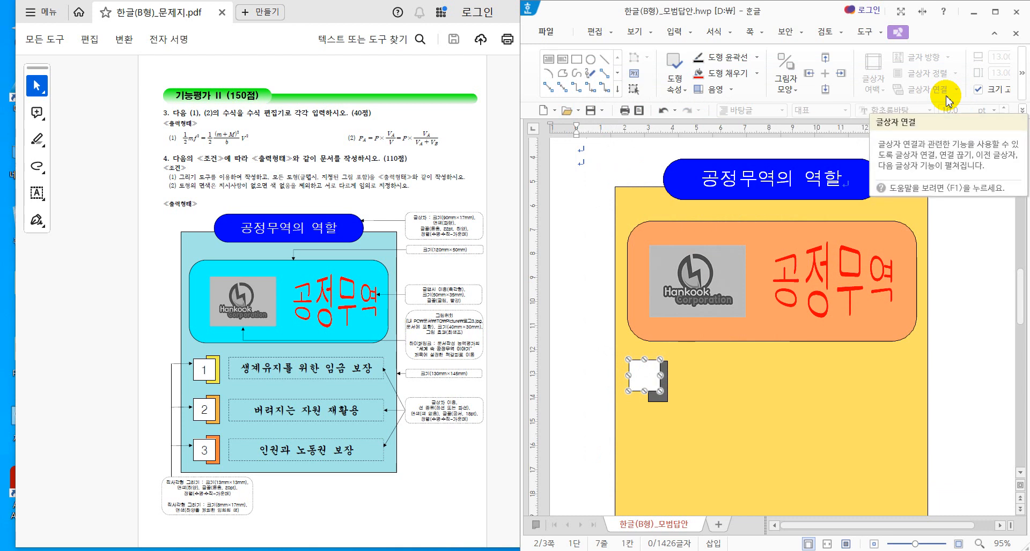
key(Down)
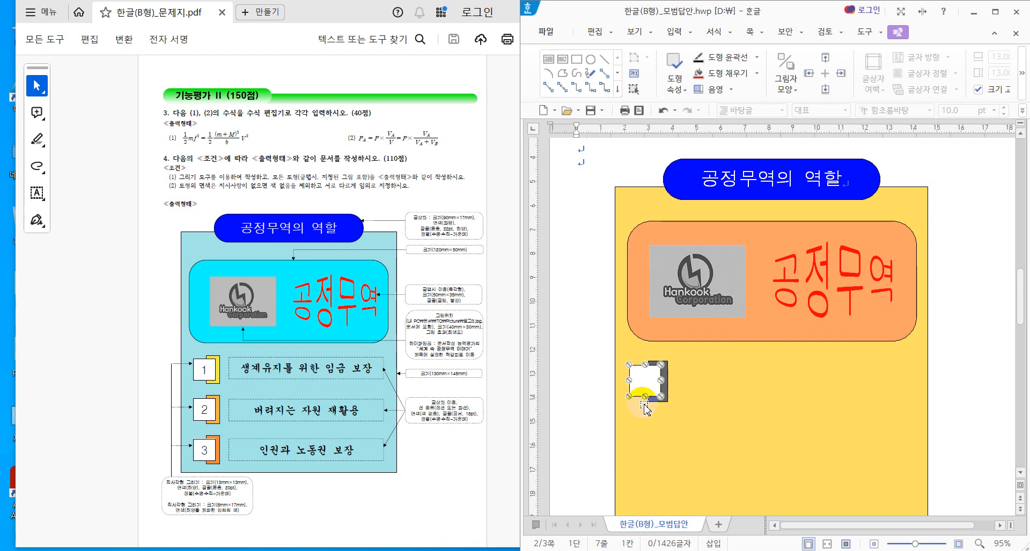
Turn the white square into a text-holding shape and place the text cursor inside it
right_click(654, 384)
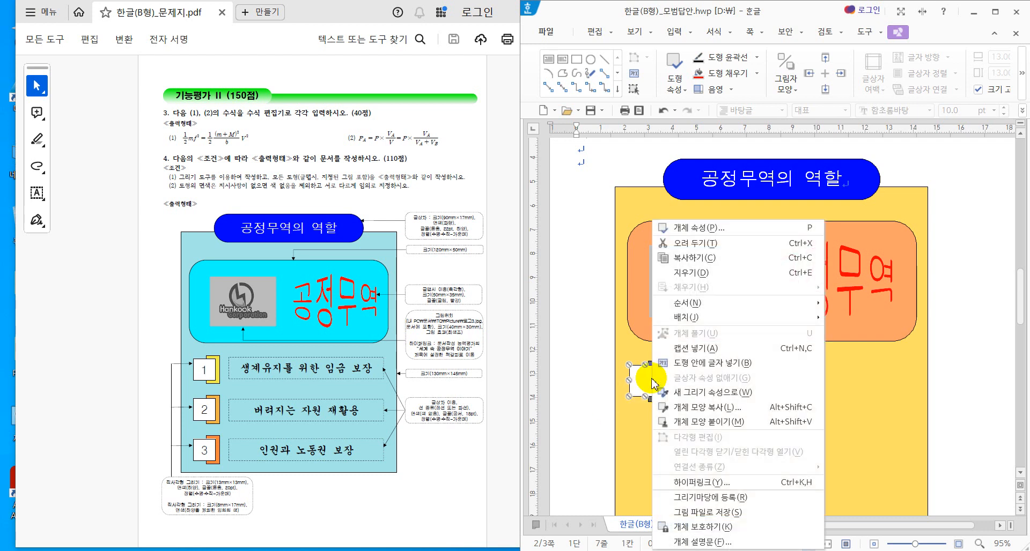
click(685, 369)
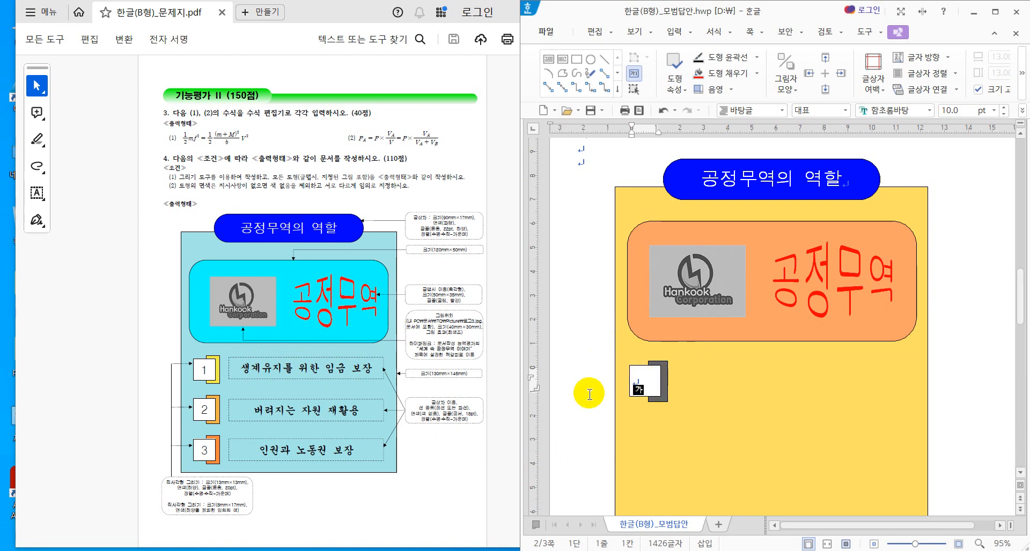
click(644, 382)
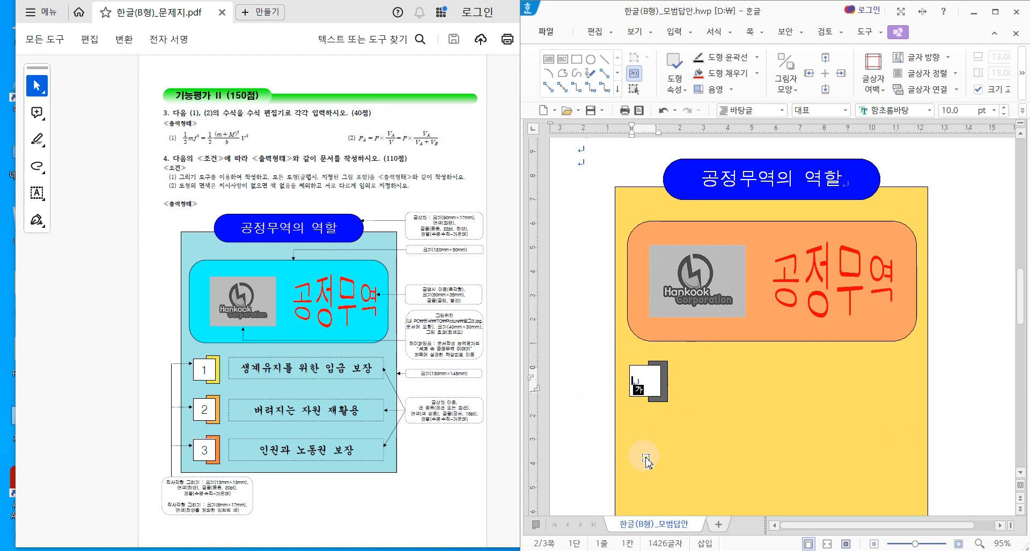
click(646, 398)
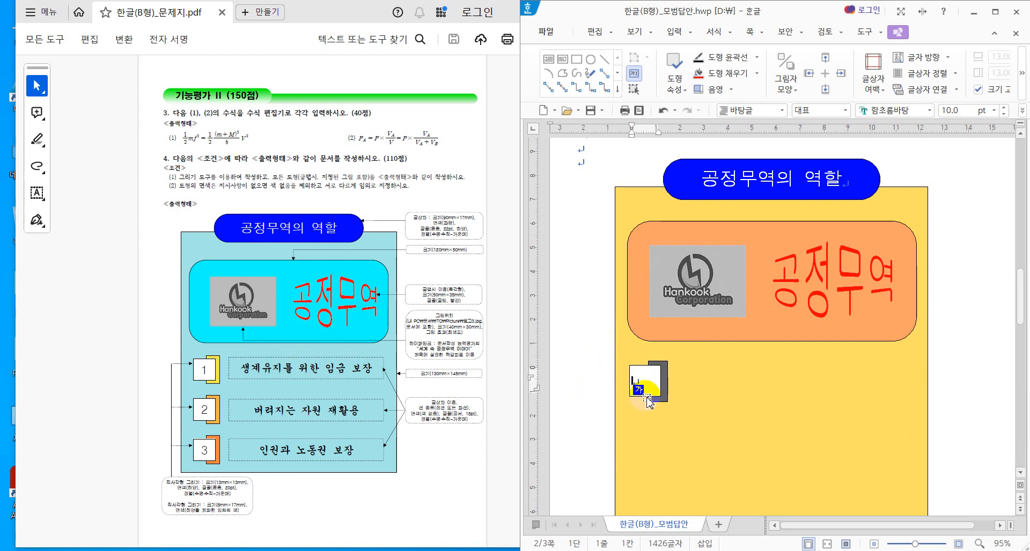
click(642, 383)
click(663, 381)
click(644, 382)
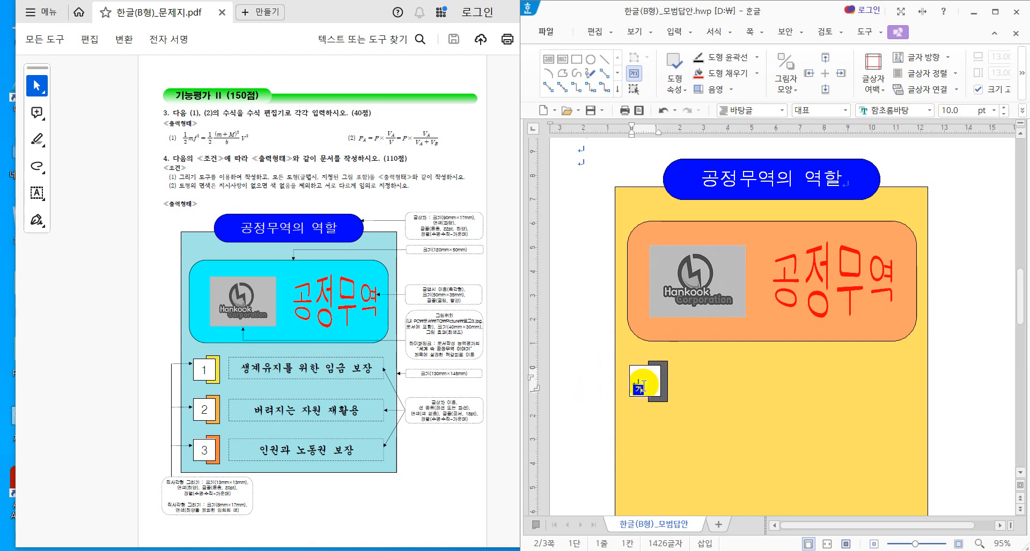
click(653, 381)
Format the text in the white square as 돋움, 20 pt, with centre alignment
click(930, 111)
click(905, 131)
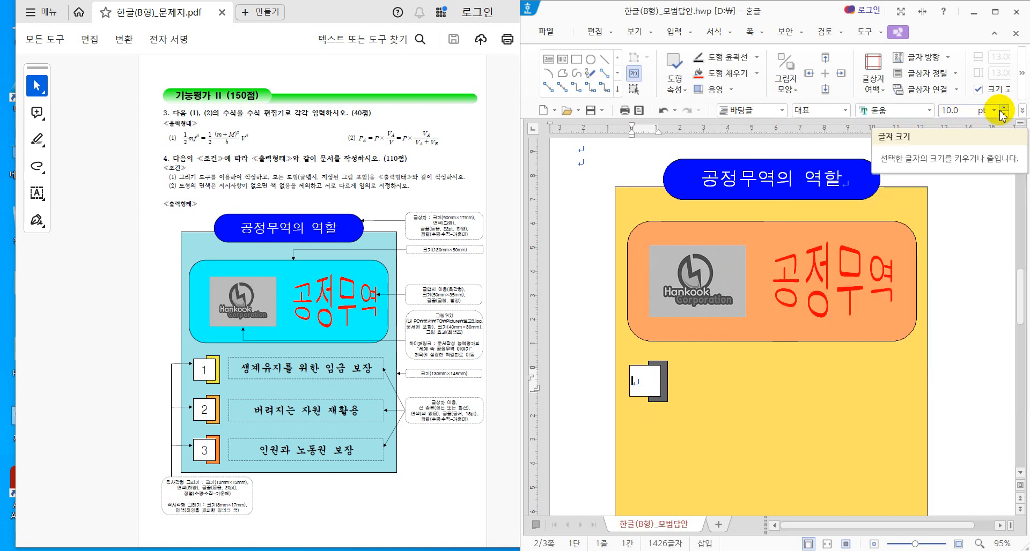
click(969, 111)
text(20)
key(Return)
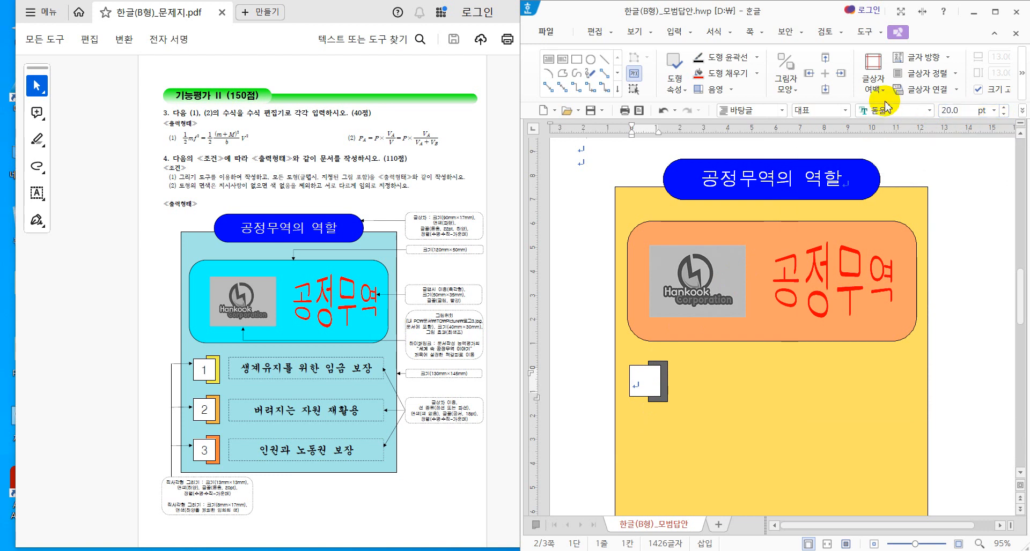
click(1023, 111)
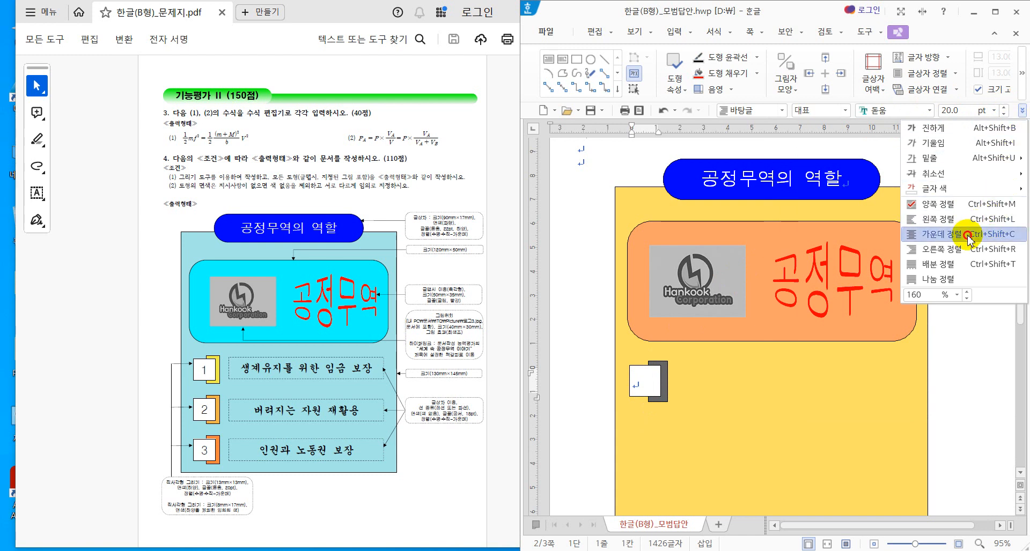
click(994, 234)
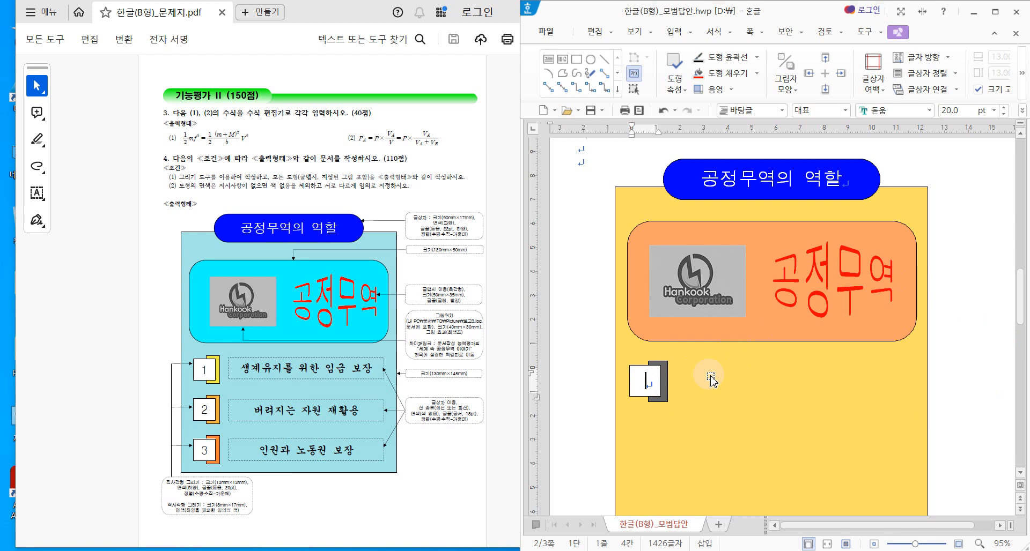
Draw a horizontal text box about 92 mm wide and 14 mm high beside the white and dark grey shapes
key(Hangul)
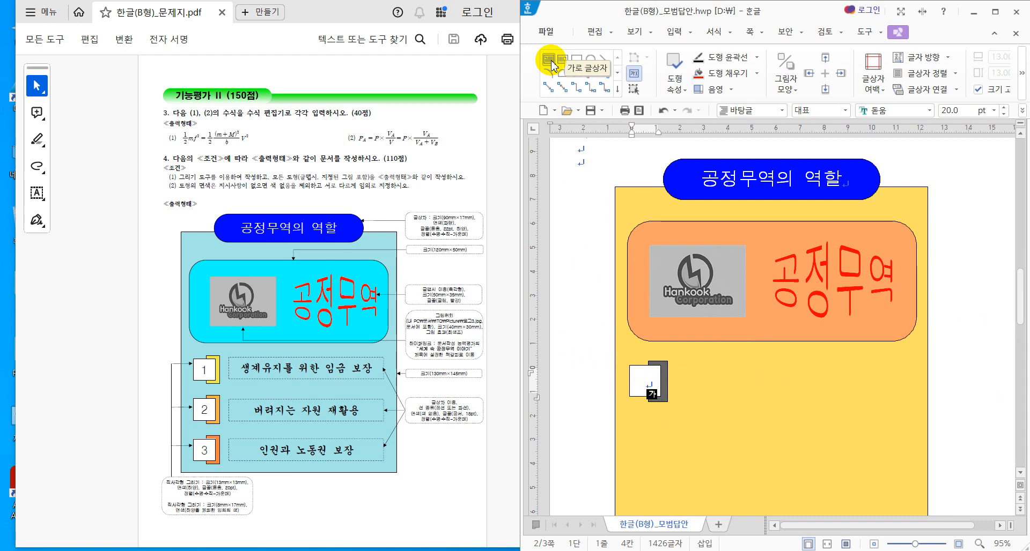
click(552, 64)
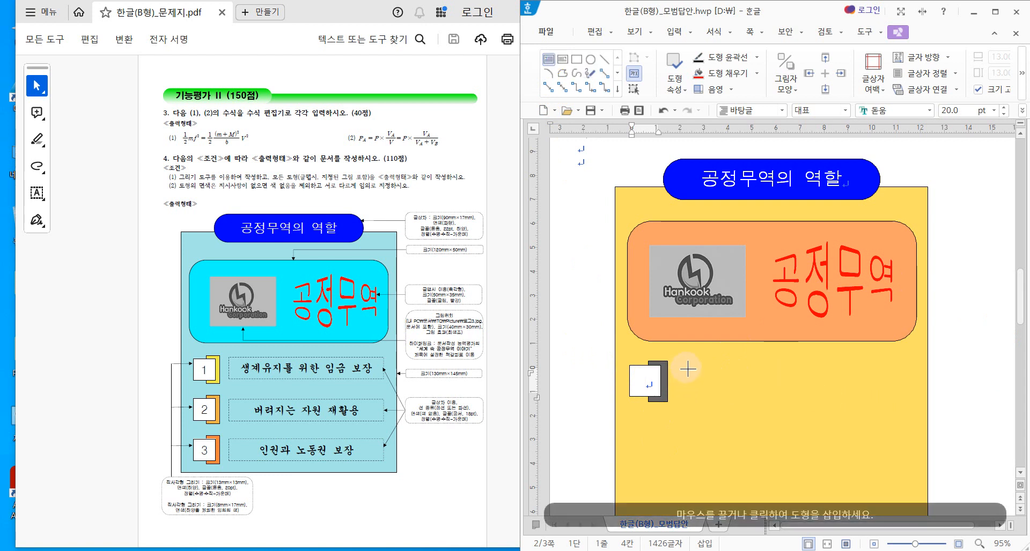
drag(687, 366, 909, 399)
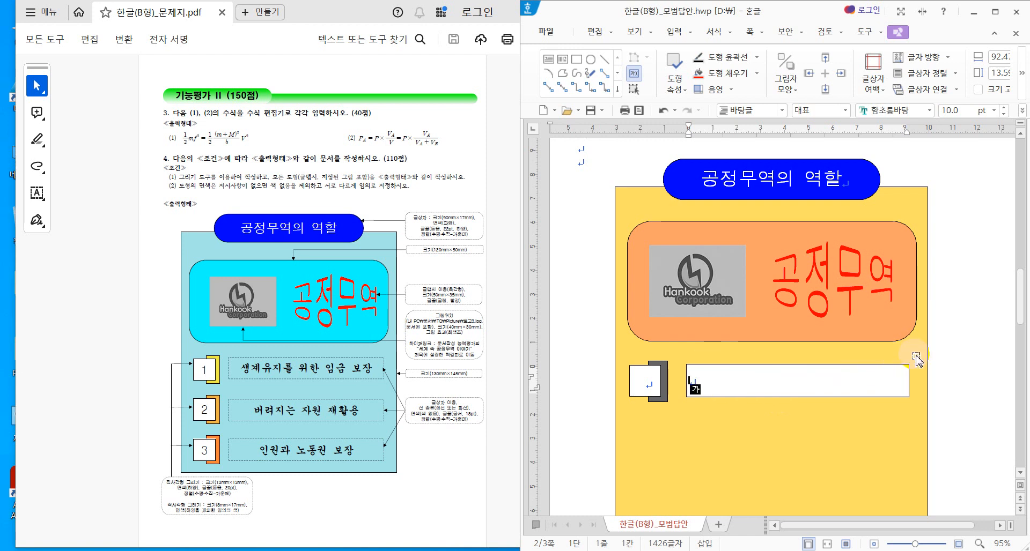
Remove the fill from the horizontal text box and give it a dashed outline
click(712, 368)
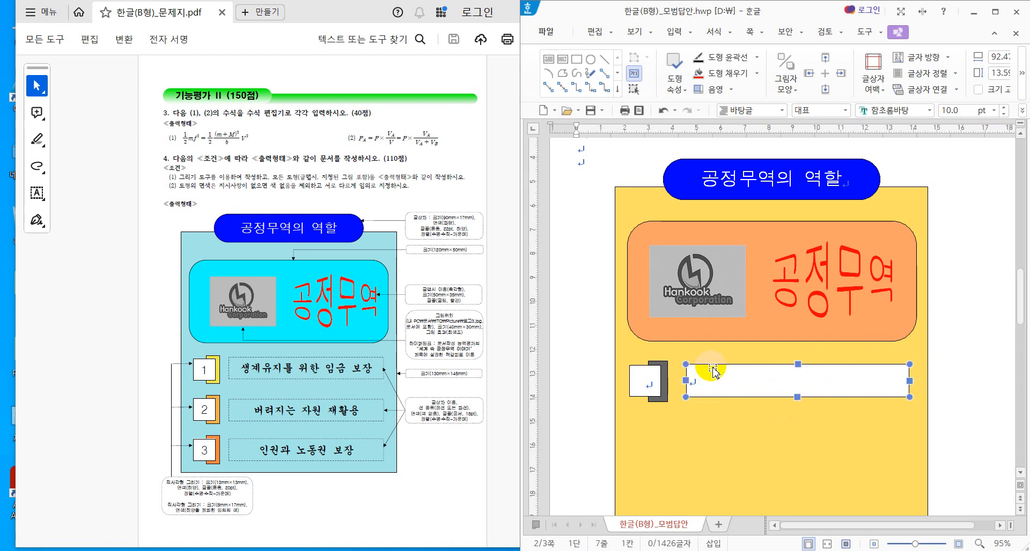
double_click(711, 368)
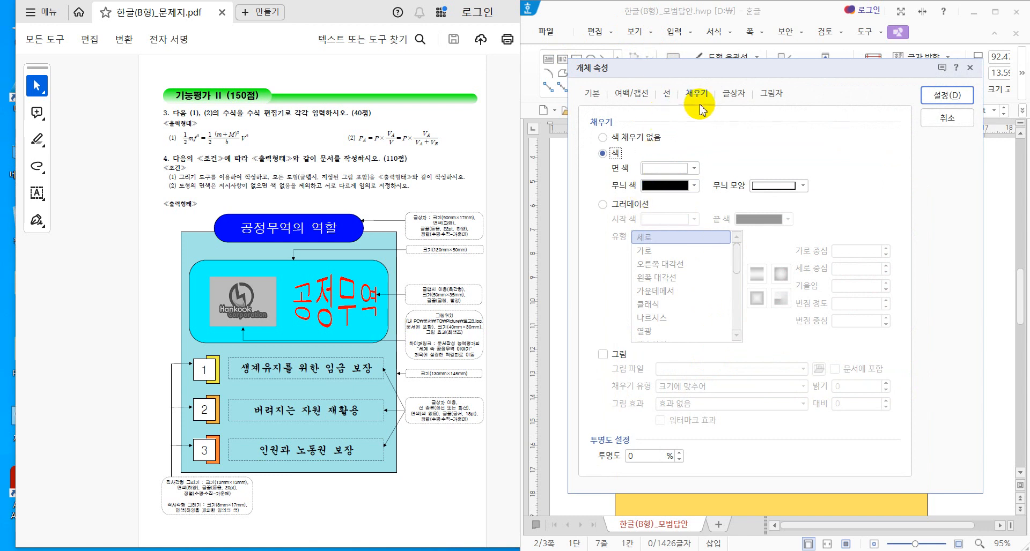
click(638, 139)
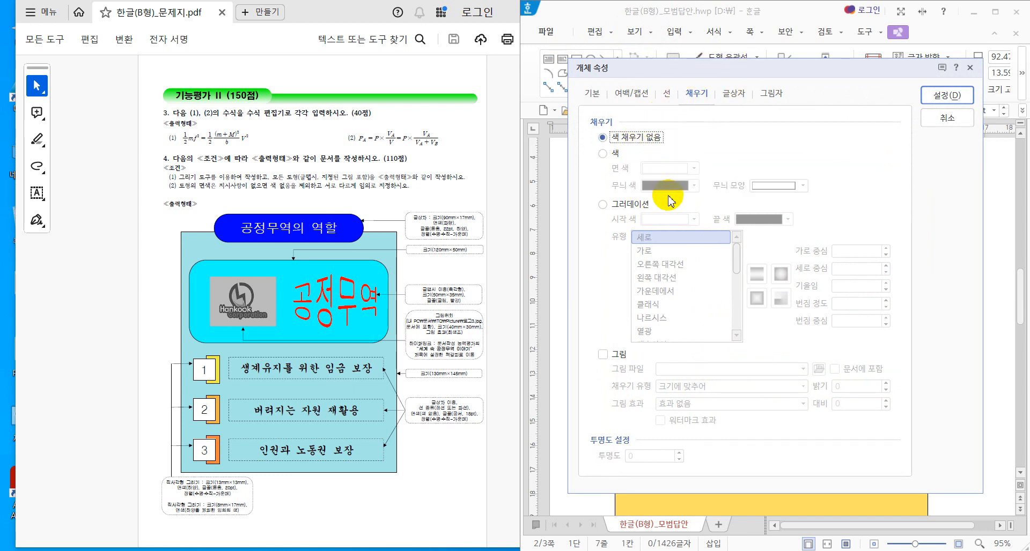
click(665, 94)
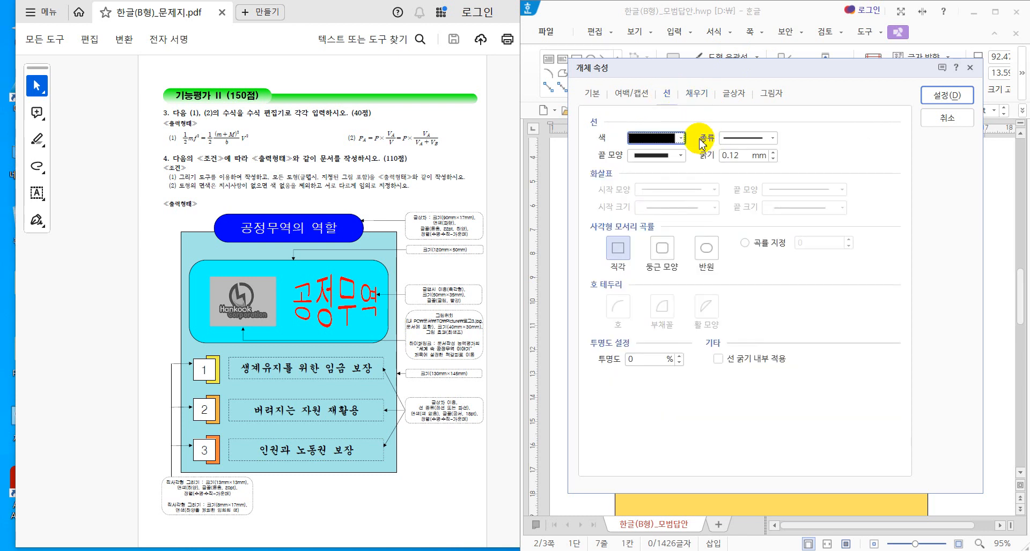
click(775, 141)
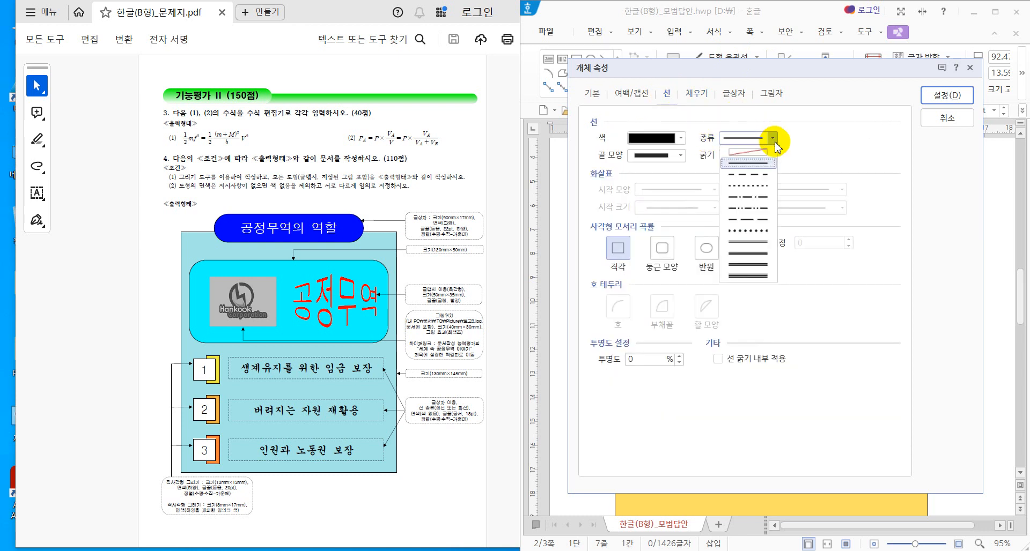
click(766, 179)
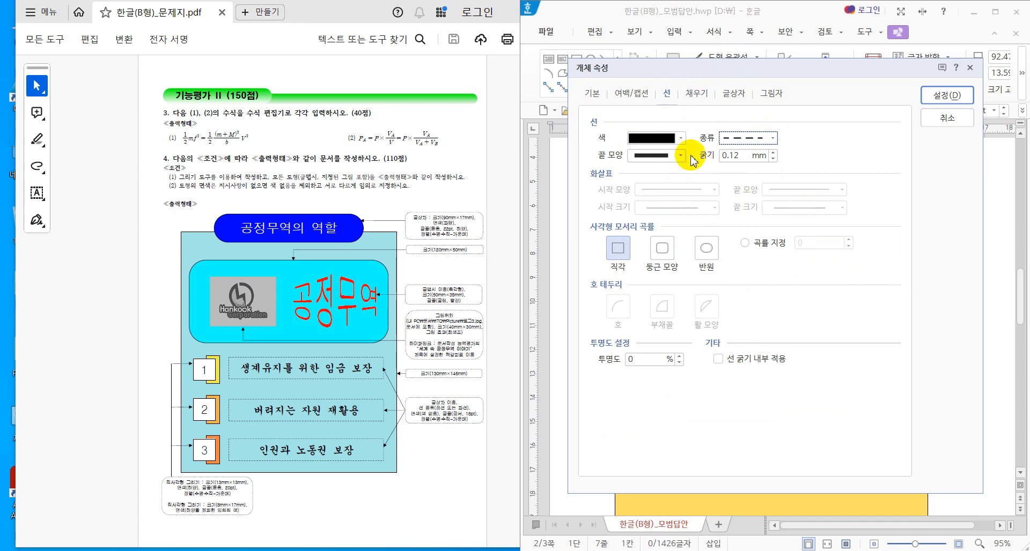
click(592, 94)
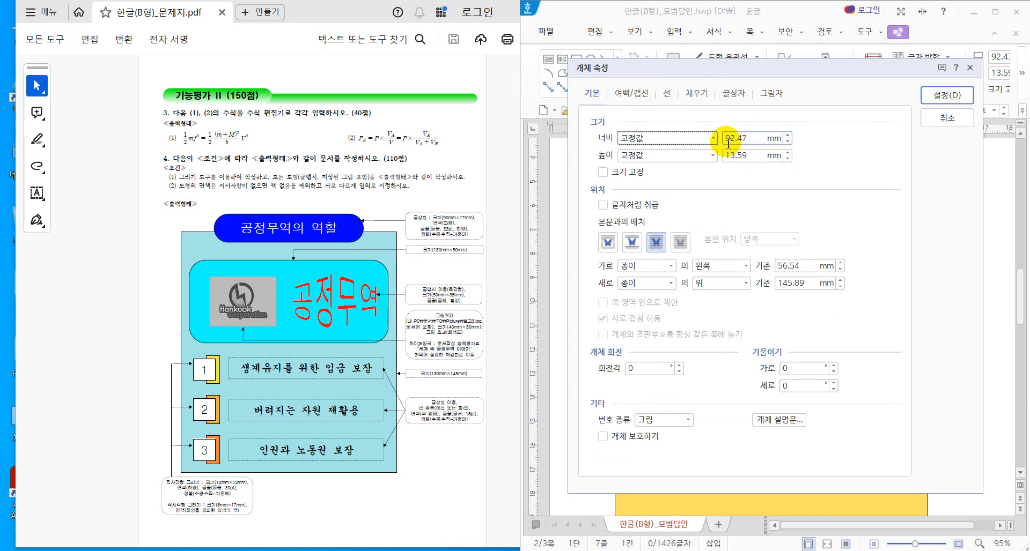
click(946, 95)
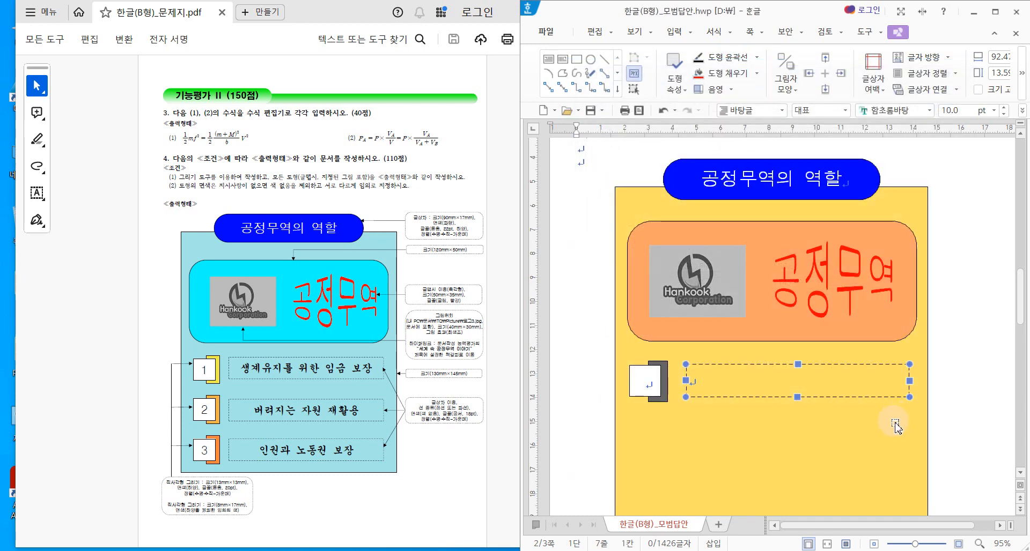
key(Escape)
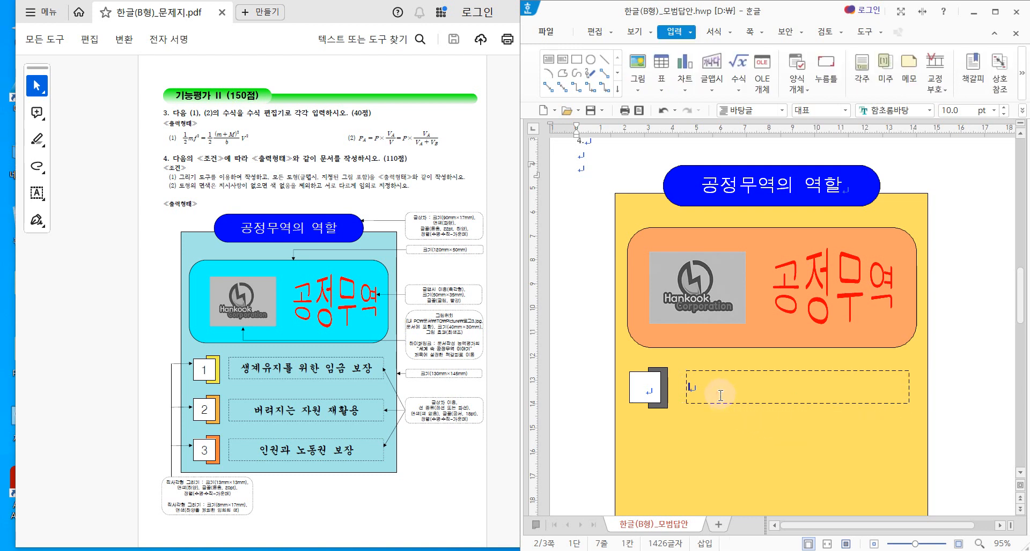
Enter the text "생계:유지를 위한 임금 보장" in the dashed text box
click(720, 395)
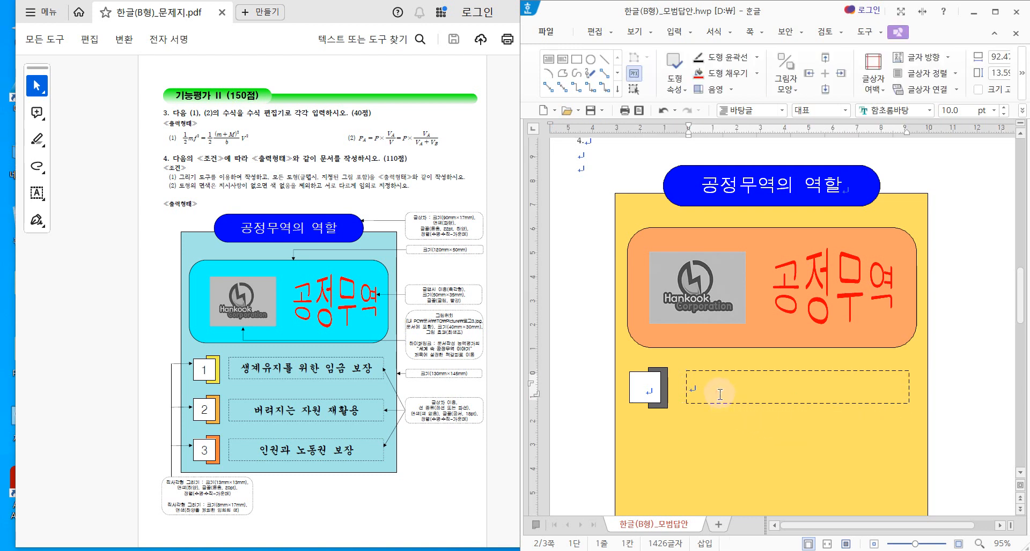
text(생계:유지를 )
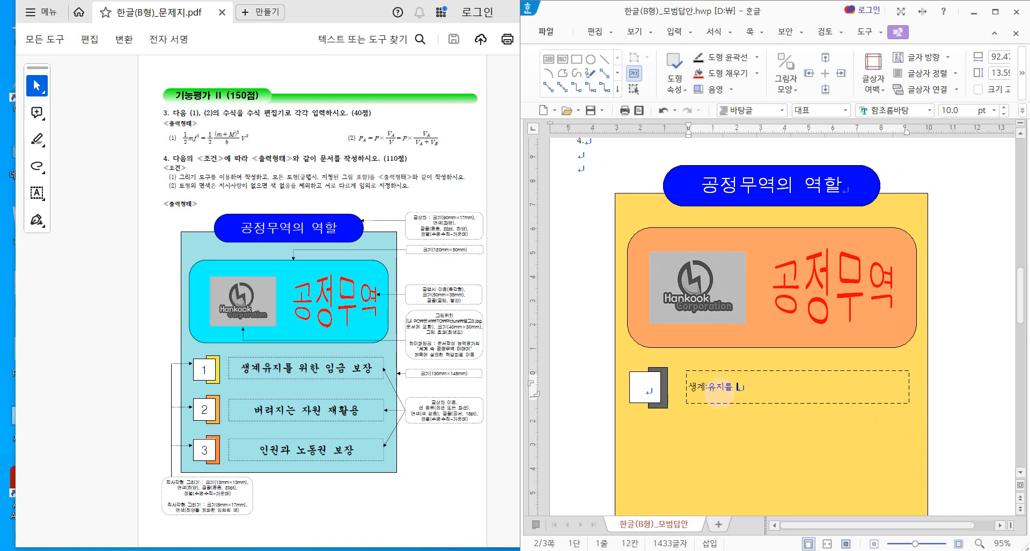
text(위한 임금)
key(BackSpace)
text(ㅂ)
text(장)
Format the text in the dashed box as 궁서, 18 pt, with centre alignment
triple_click(720, 395)
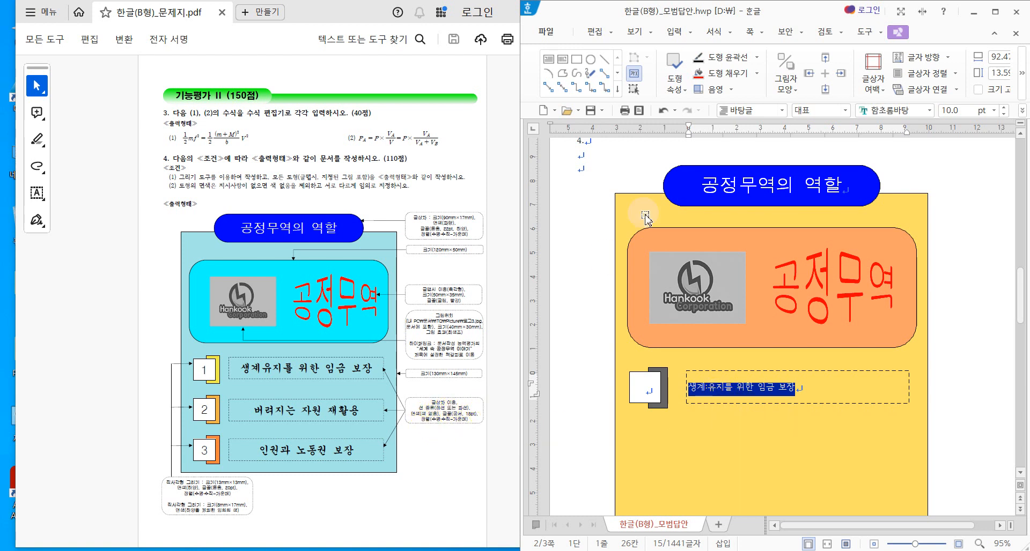
click(928, 110)
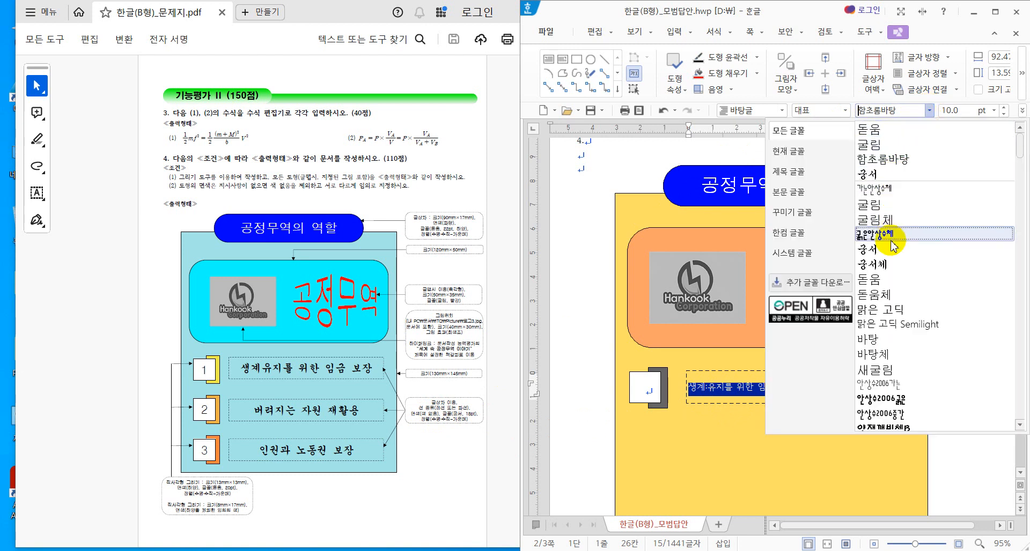
click(890, 250)
click(958, 114)
text(18)
key(Return)
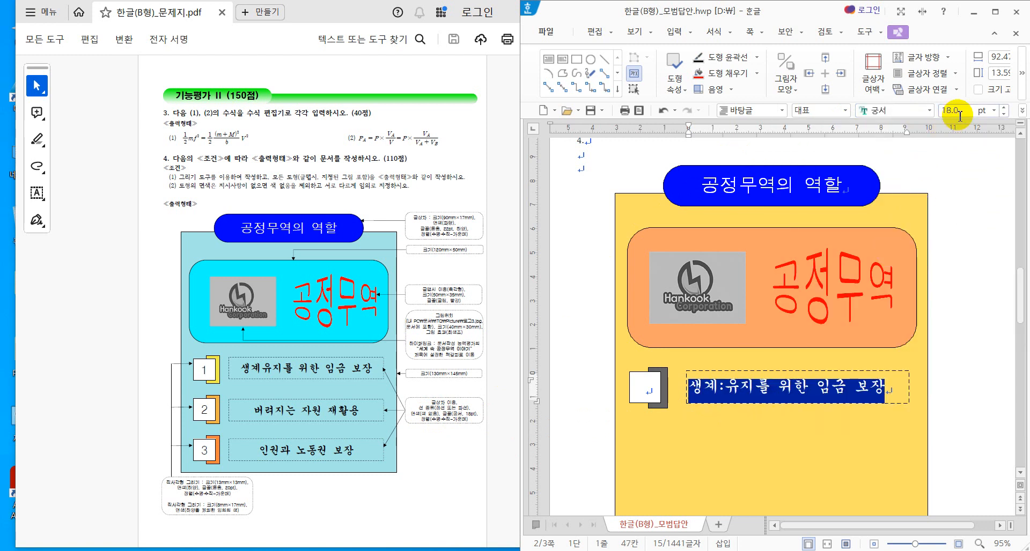
click(1022, 110)
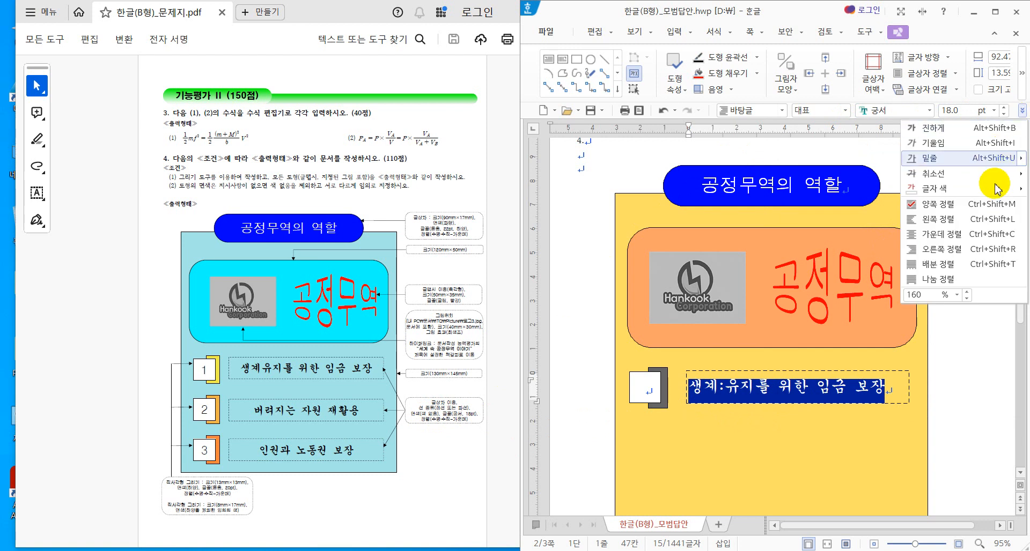
click(928, 234)
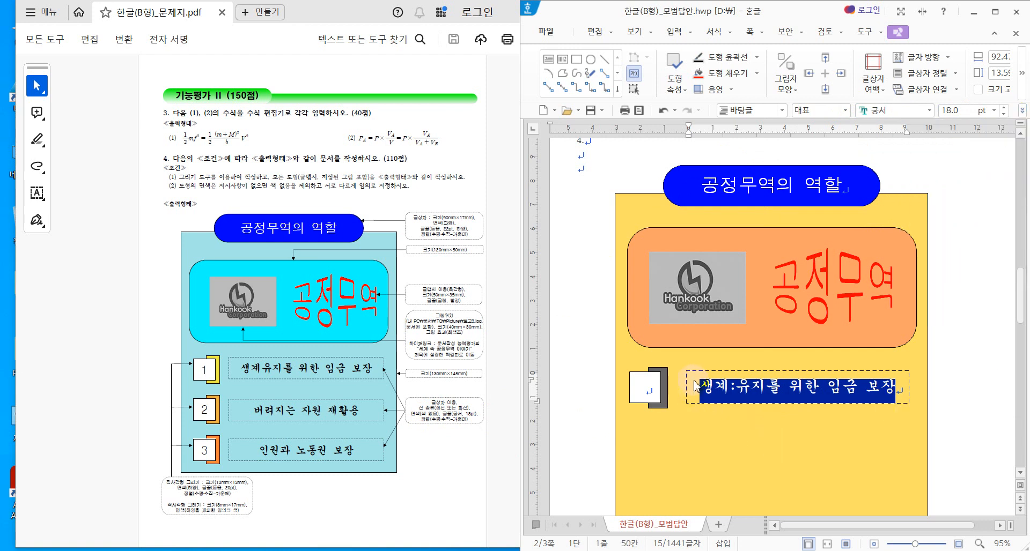
Delete the colon and any gap between "생계" and "유지를" so the words join as "생계유지를"
click(739, 387)
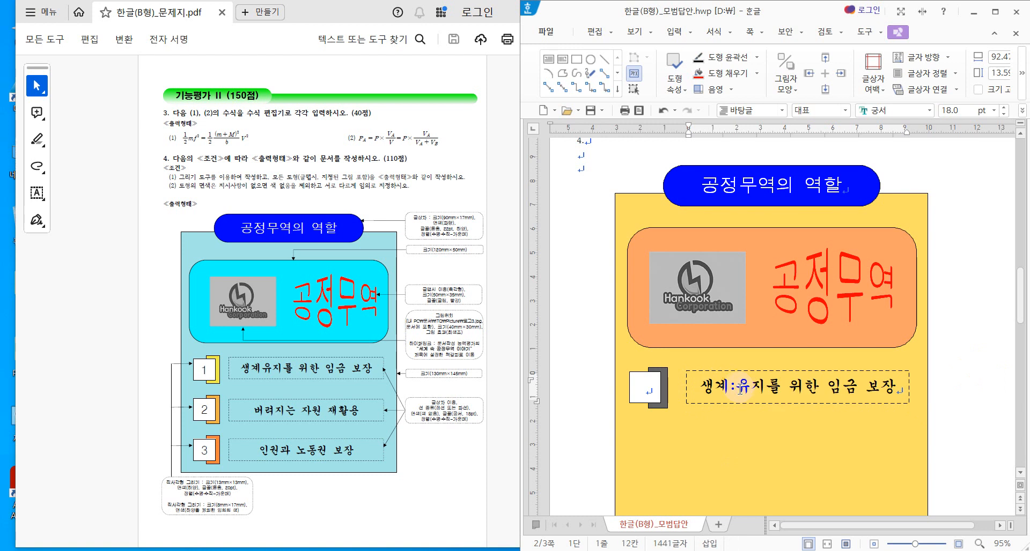
key(BackSpace)
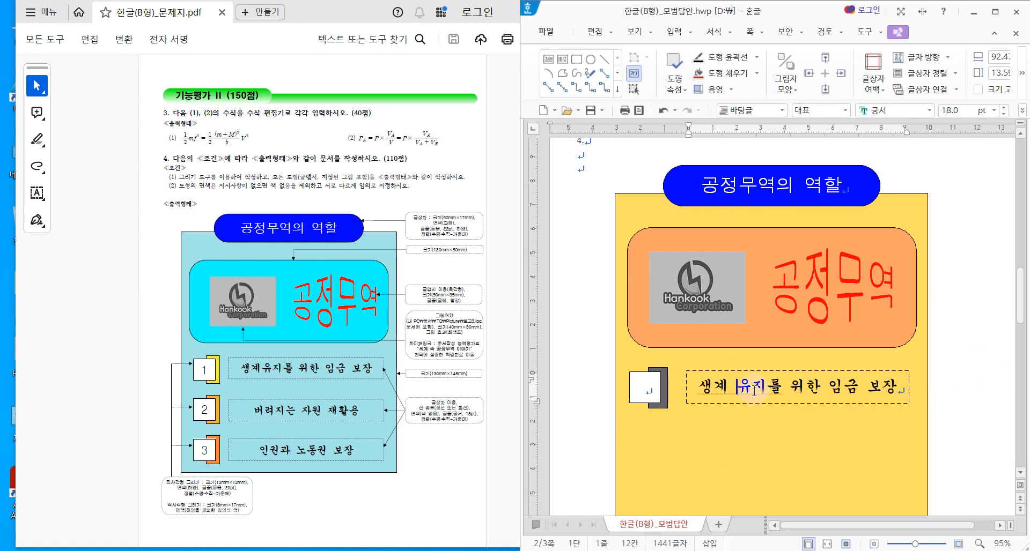
key(BackSpace)
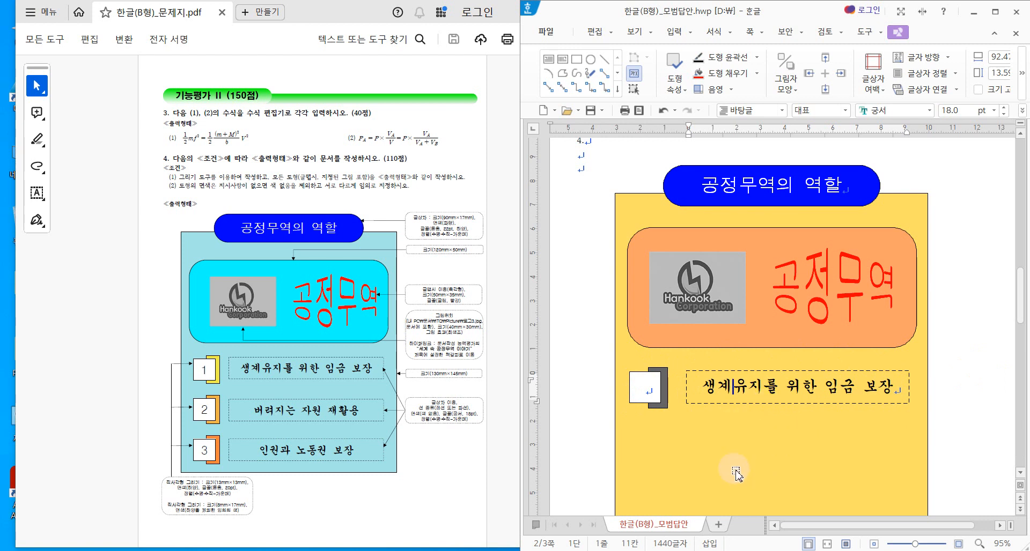
Nudge the dashed text box slightly left, towards the white square and dark grey rectangle
click(716, 403)
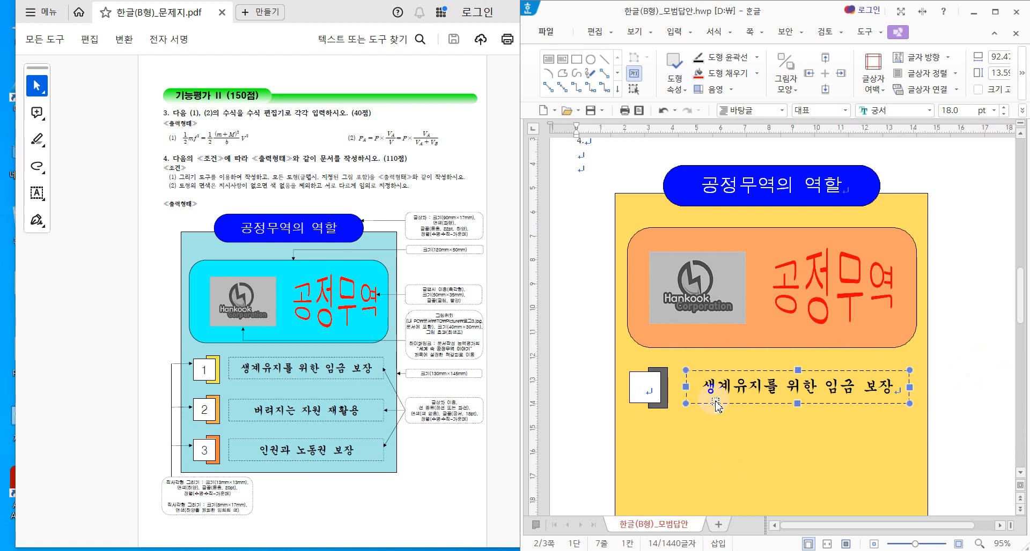
key(Left)
key(Left)
key(Left)
key(Left)
key(Left)
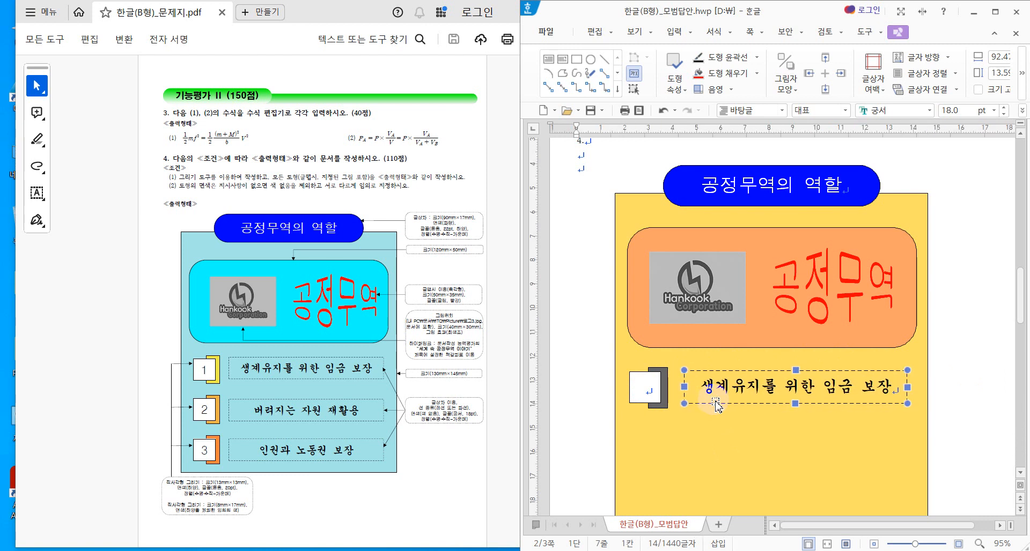